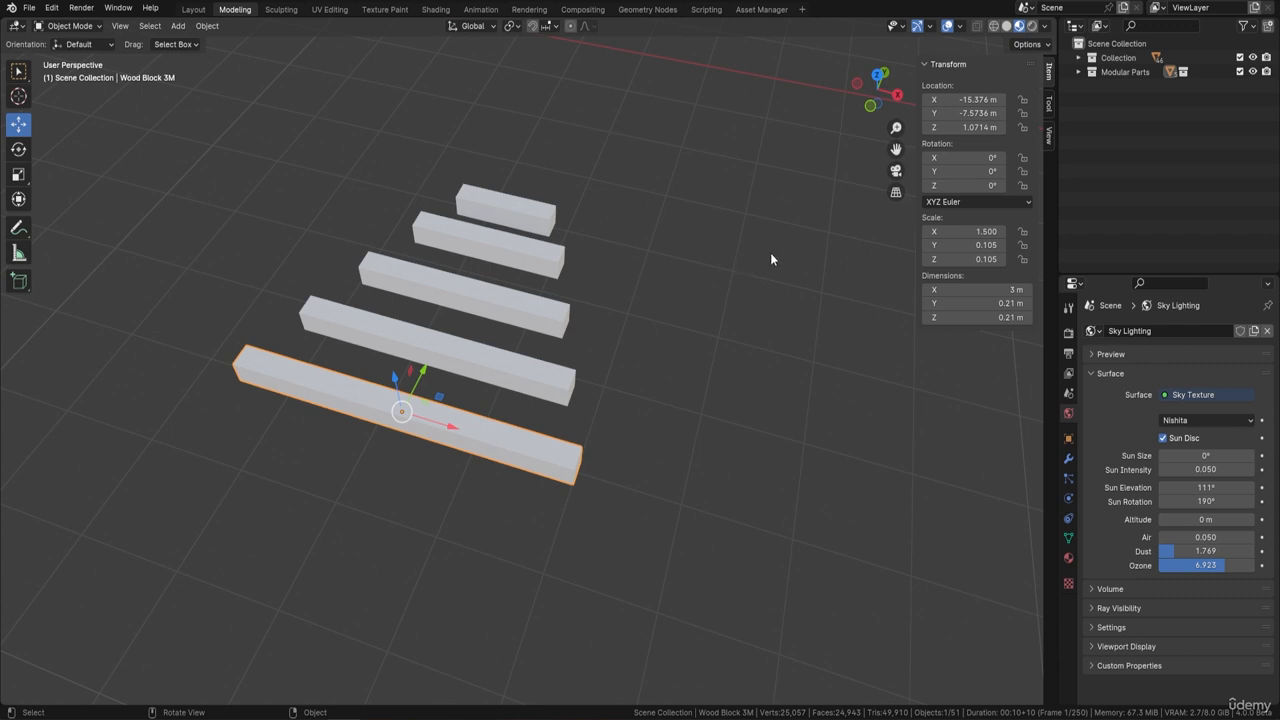
# - Duplicate the five wood blocks together and move the copies about 3.28 m along the X axis
pyautogui.moveTo(501, 209); pyautogui.dragTo(522, 264, button='middle')
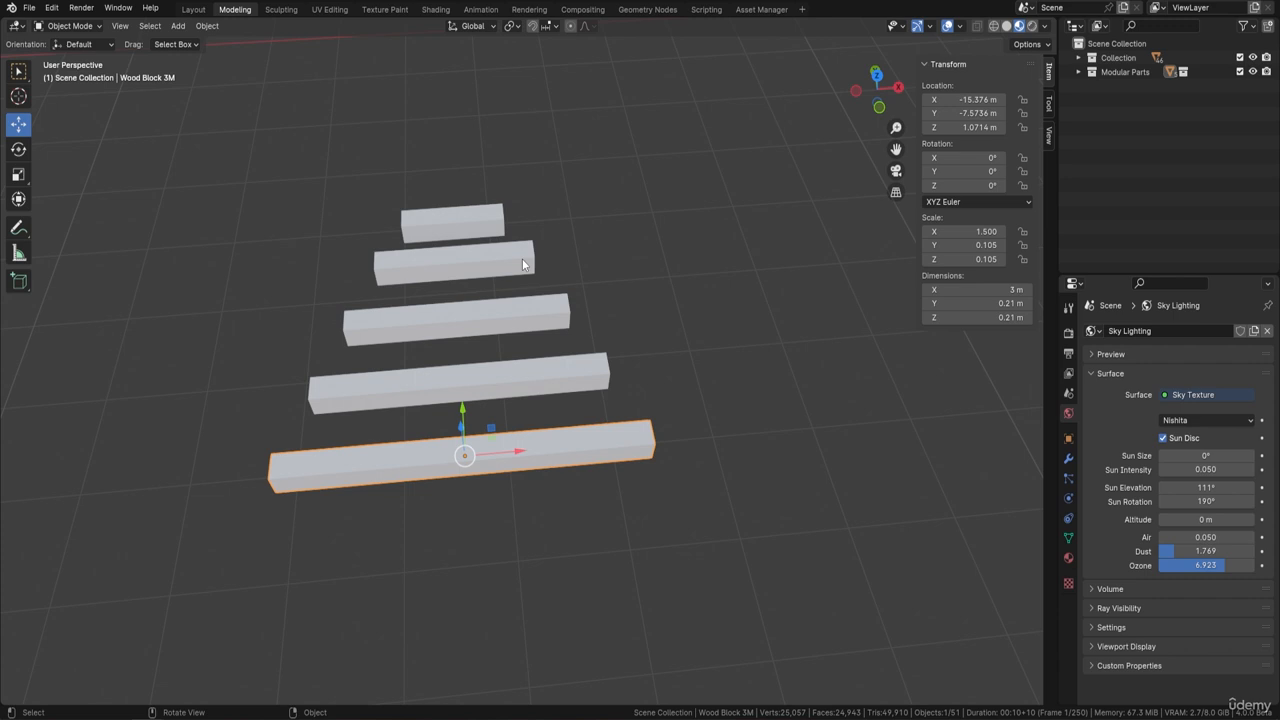
pyautogui.click(457, 230)
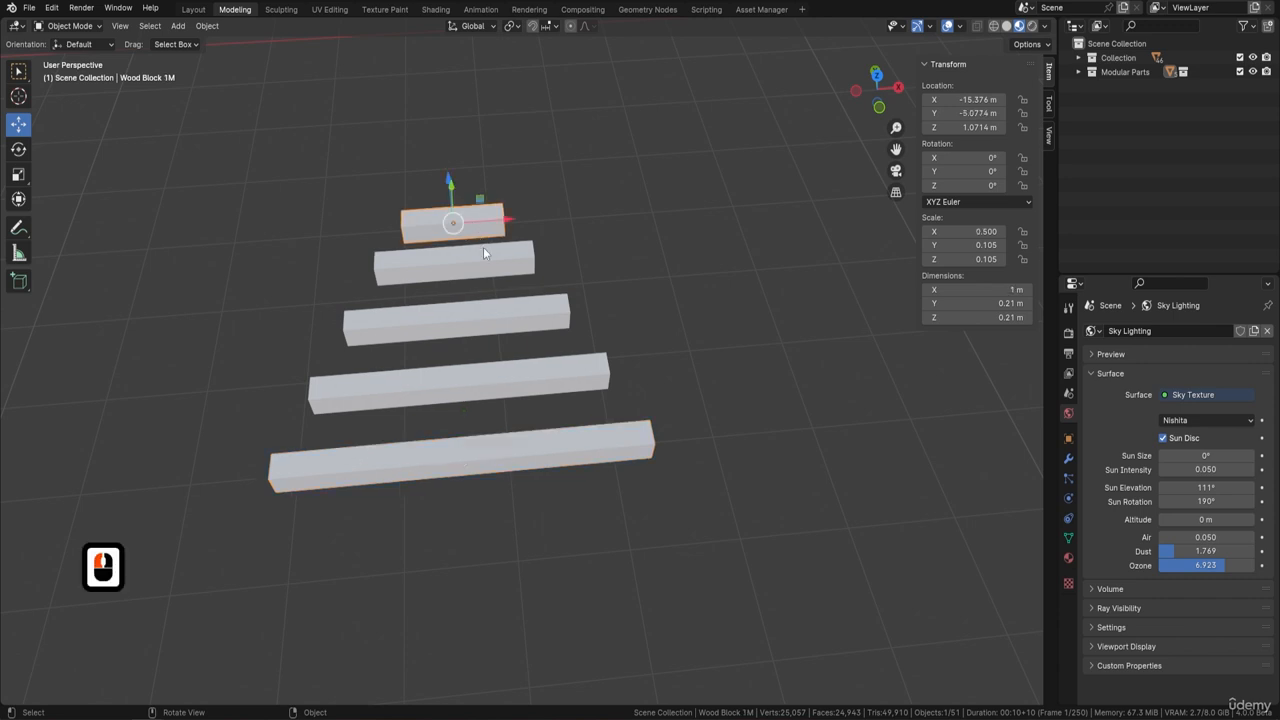
pyautogui.keyDown('shift'); pyautogui.click(485, 250); pyautogui.keyUp('shift')
pyautogui.keyDown('shift'); pyautogui.click(505, 308); pyautogui.keyUp('shift')
pyautogui.keyDown('shift'); pyautogui.click(517, 374); pyautogui.keyUp('shift')
pyautogui.keyDown('shift'); pyautogui.click(532, 442); pyautogui.keyUp('shift')
pyautogui.scroll(-3, 631, 365)
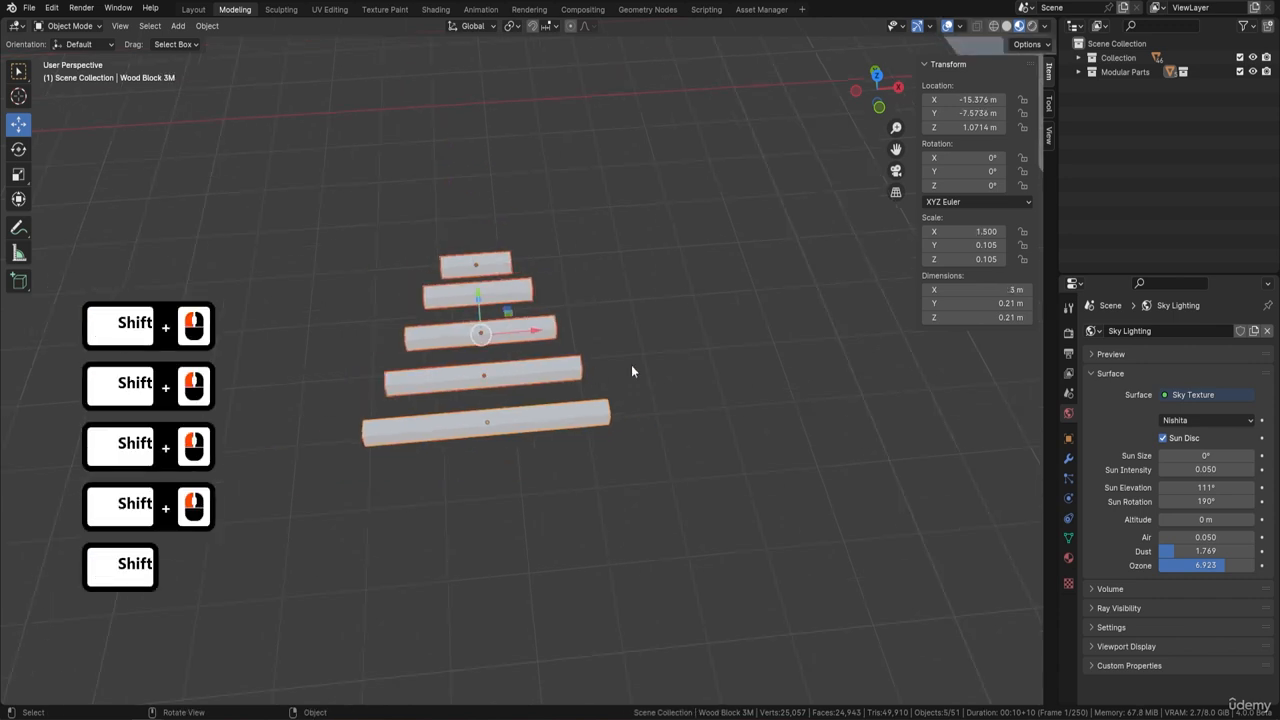
pyautogui.moveTo(631, 365)
pyautogui.mouseDown(button='middle')
pyautogui.moveTo(654, 388)
pyautogui.moveTo(611, 379)
pyautogui.mouseUp(button='middle')
pyautogui.hotkey('shift', 'd')
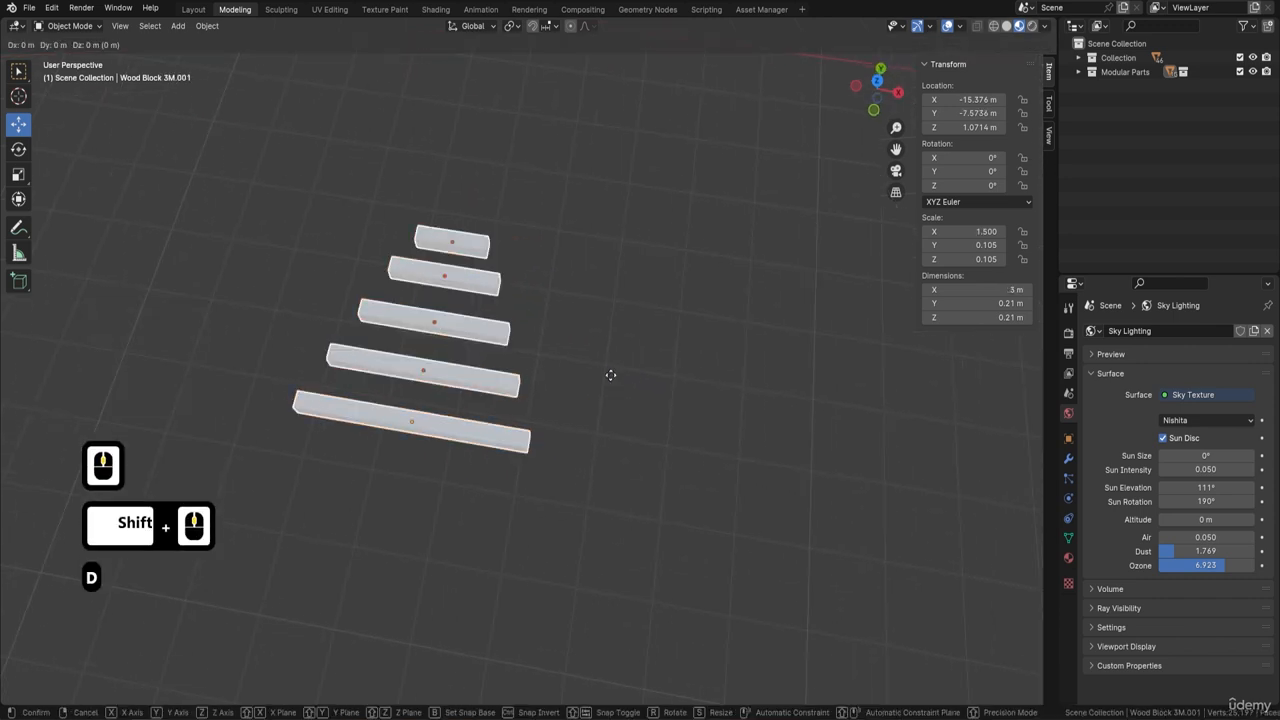
pyautogui.press('Return')
pyautogui.moveTo(487, 330); pyautogui.dragTo(734, 389)
pyautogui.moveTo(734, 389); pyautogui.dragTo(598, 387, button='middle')
pyautogui.scroll(2, 597, 387)
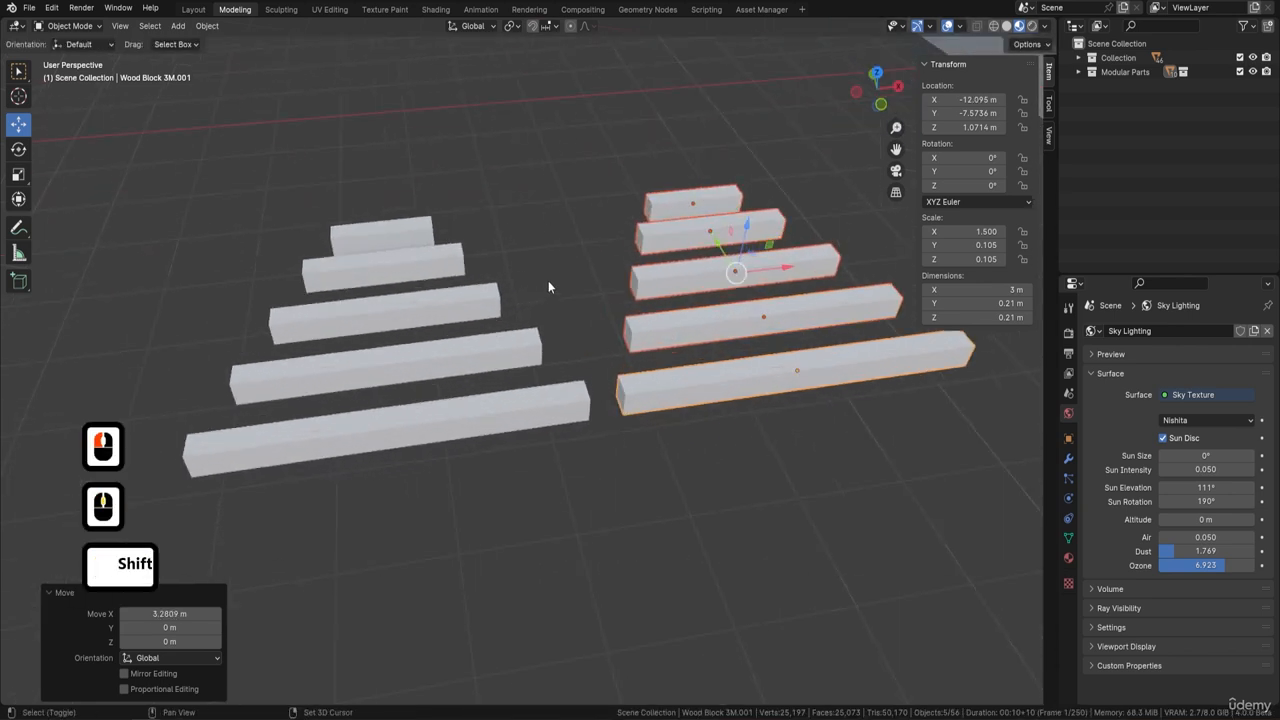
# - Apply the Randomize transform to all geometry of the ten wood blocks together in Edit Mode
pyautogui.keyDown('shift'); pyautogui.moveTo(548, 280); pyautogui.dragTo(558, 210, button='middle'); pyautogui.keyUp('shift')
pyautogui.moveTo(558, 210); pyautogui.dragTo(560, 217, button='middle')
pyautogui.keyDown('shift'); pyautogui.click(446, 228); pyautogui.keyUp('shift')
pyautogui.keyDown('shift'); pyautogui.click(466, 266); pyautogui.keyUp('shift')
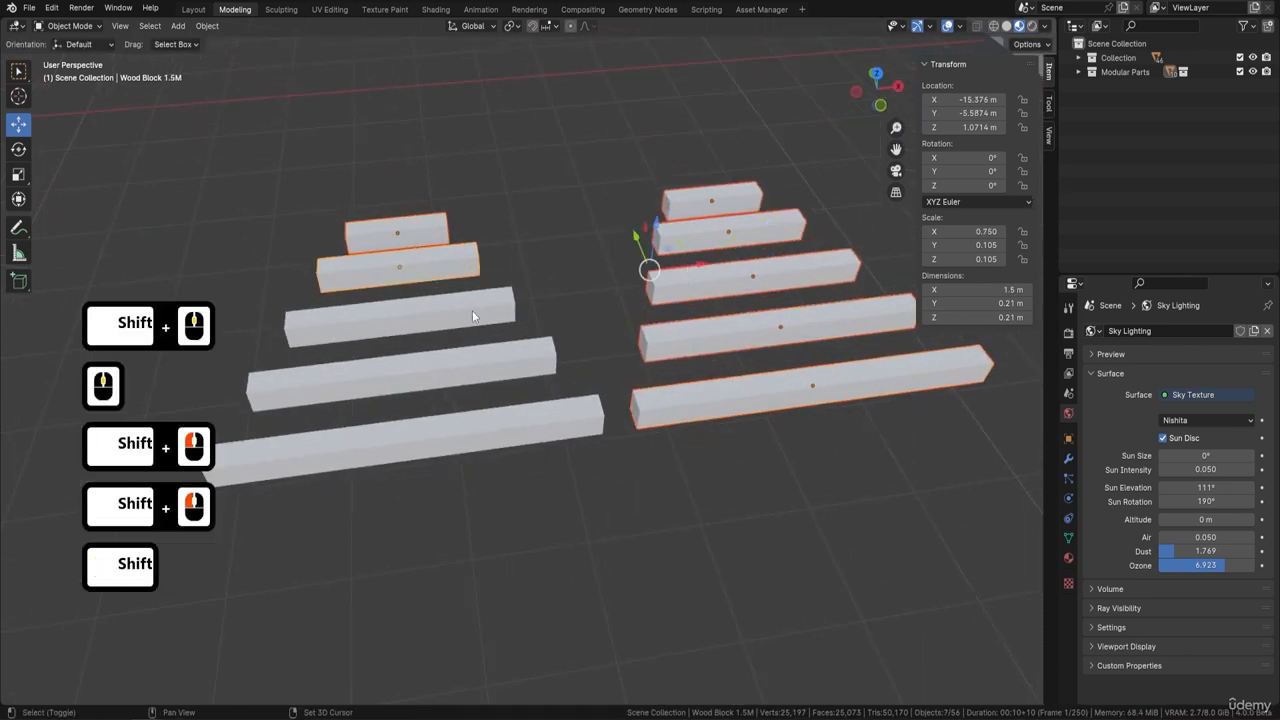
pyautogui.keyDown('shift'); pyautogui.click(474, 316); pyautogui.keyUp('shift')
pyautogui.keyDown('shift'); pyautogui.click(479, 362); pyautogui.keyUp('shift')
pyautogui.keyDown('shift'); pyautogui.click(550, 430); pyautogui.keyUp('shift')
pyautogui.press('Tab')
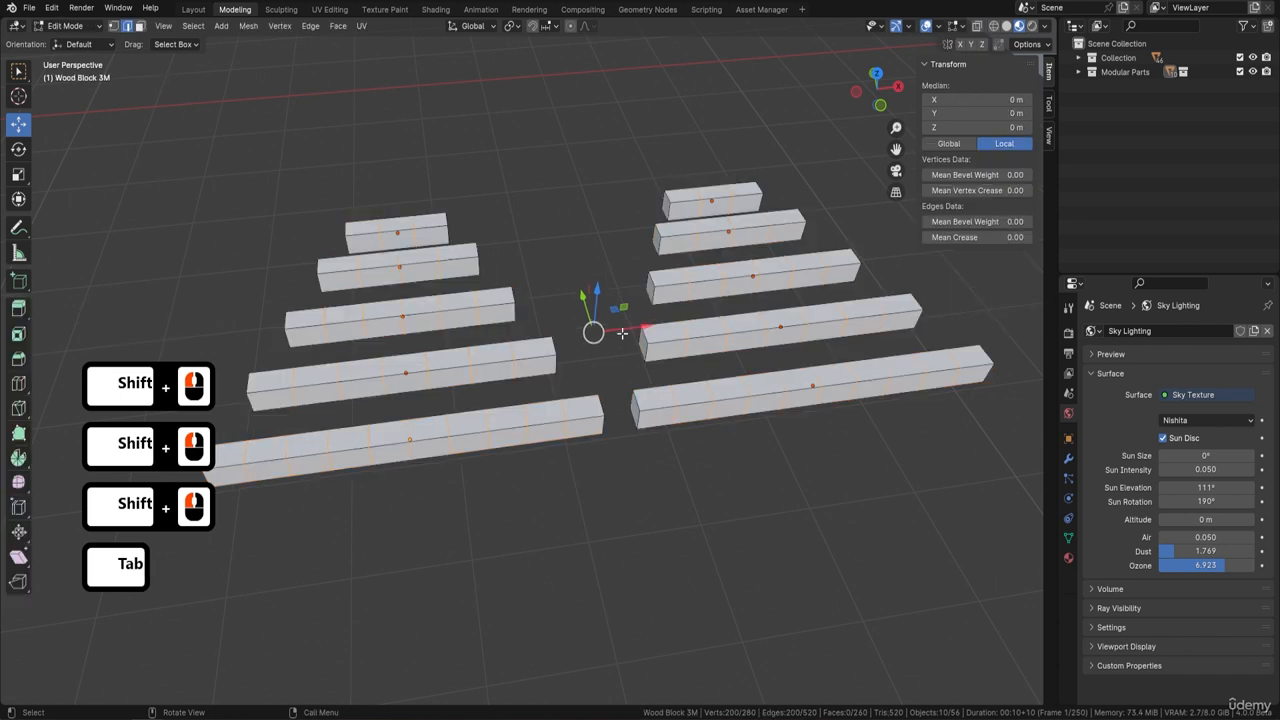
pyautogui.press('a')
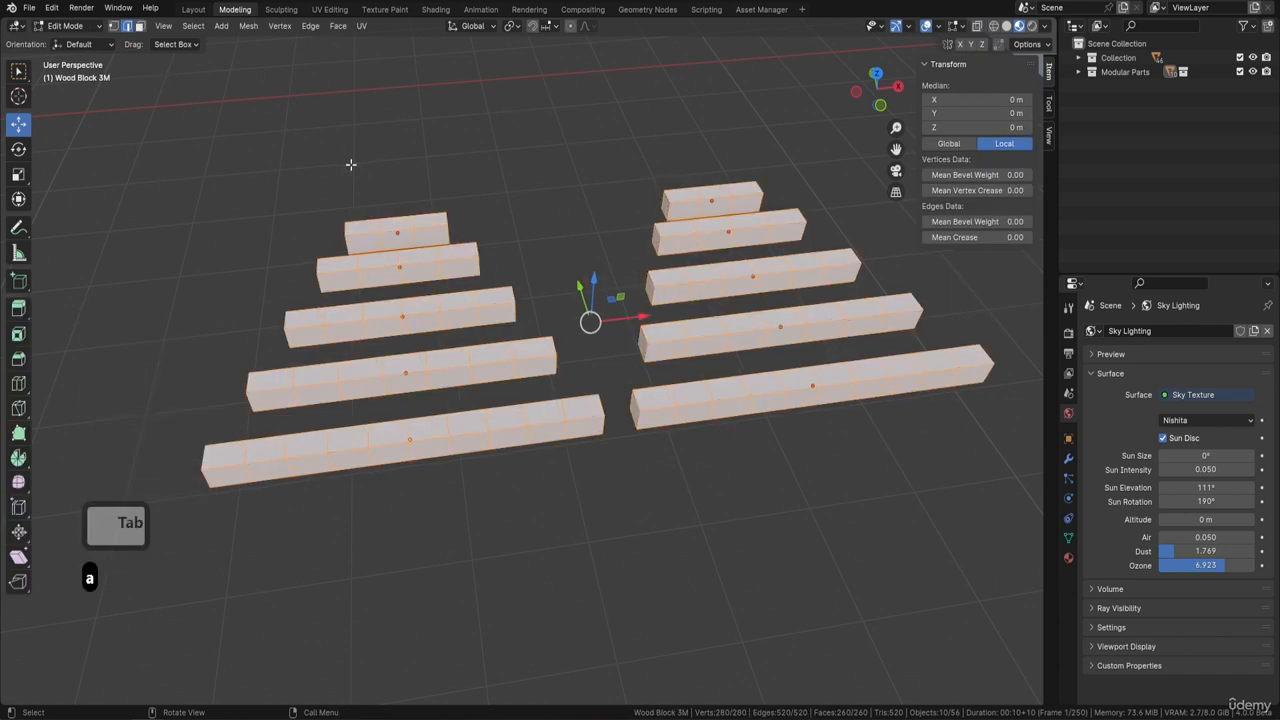
pyautogui.click(247, 26)
pyautogui.click(273, 42)
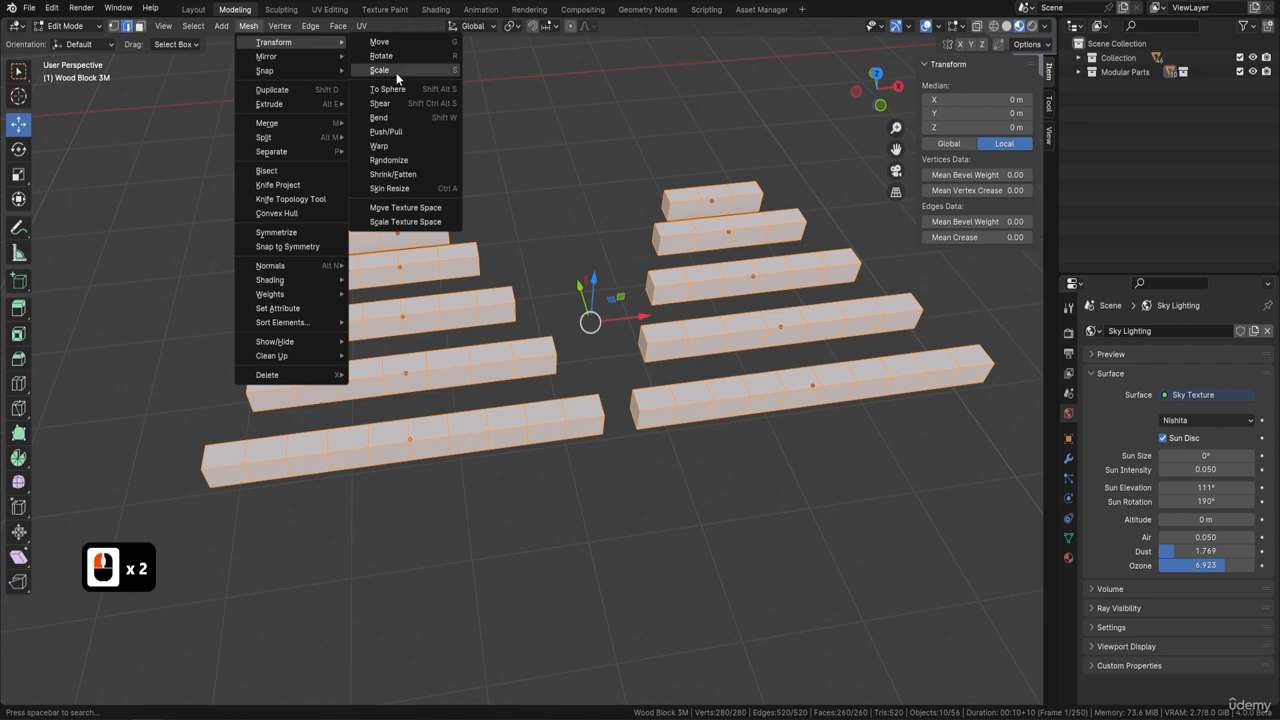
pyautogui.click(406, 159)
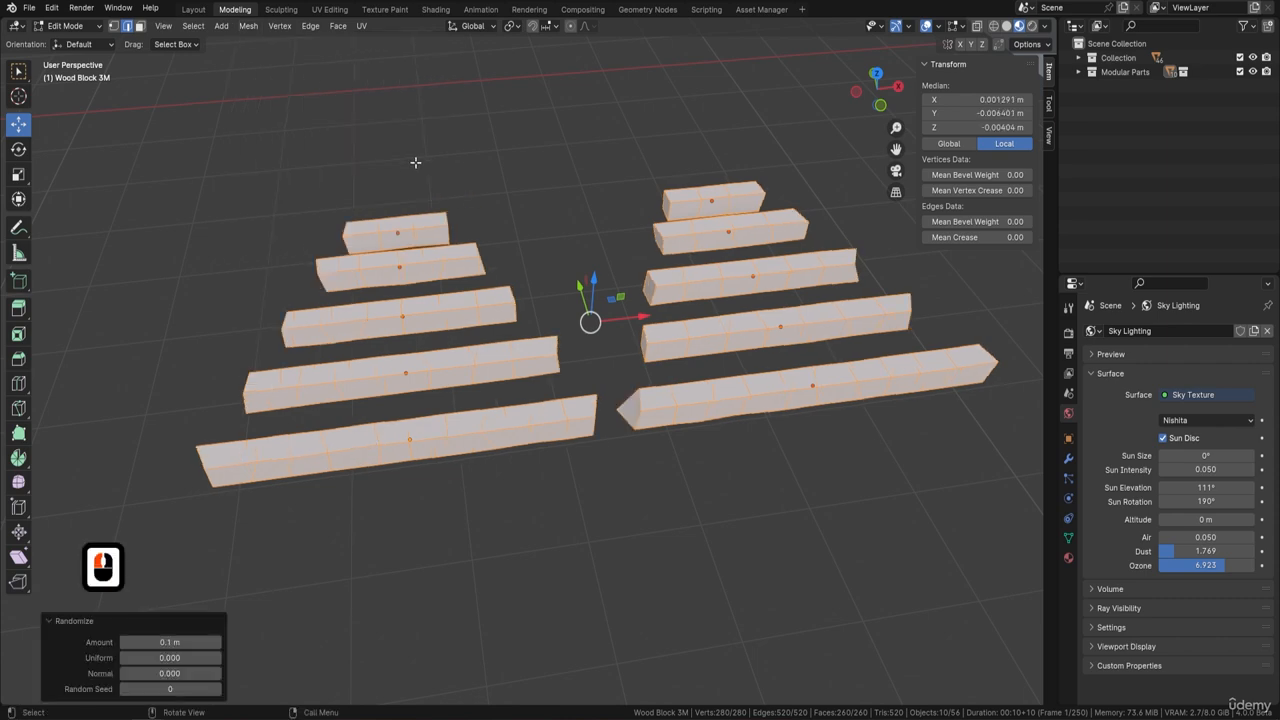
# - Set the Randomize amount to 0.02 m and return the blocks to Object Mode
pyautogui.moveTo(528, 329); pyautogui.dragTo(656, 340, button='middle')
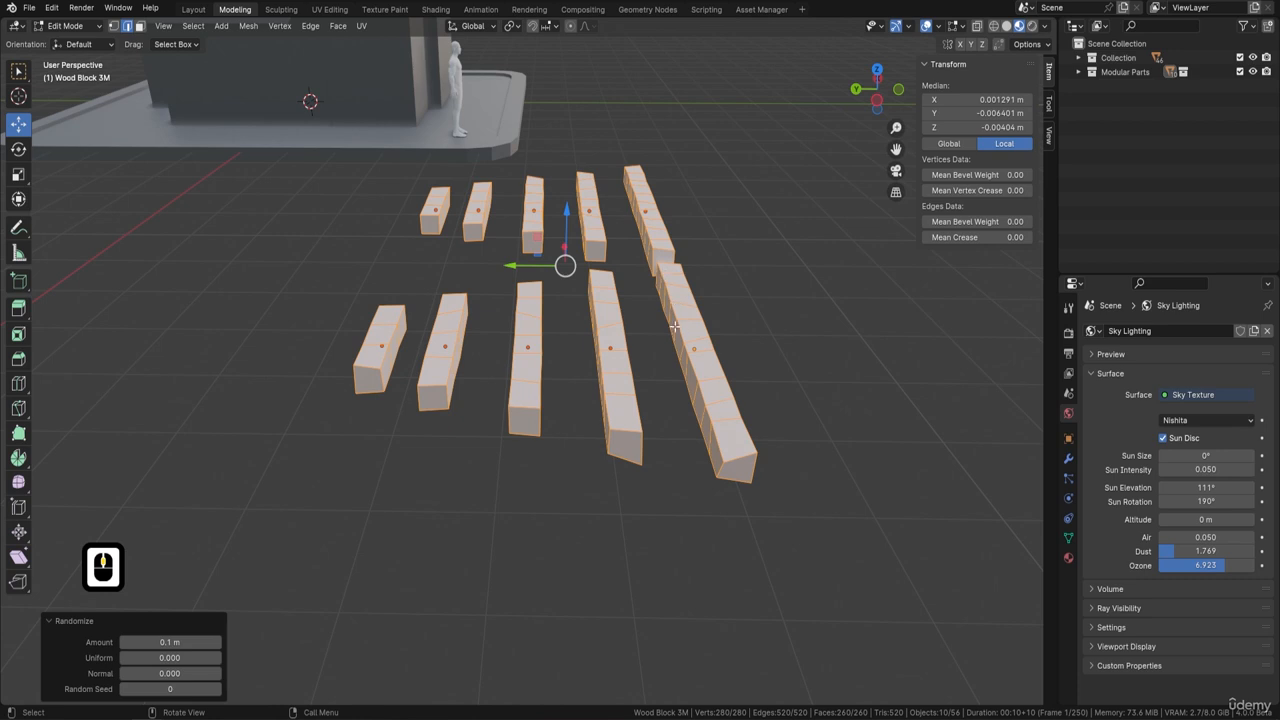
pyautogui.moveTo(740, 325); pyautogui.dragTo(332, 455, button='middle')
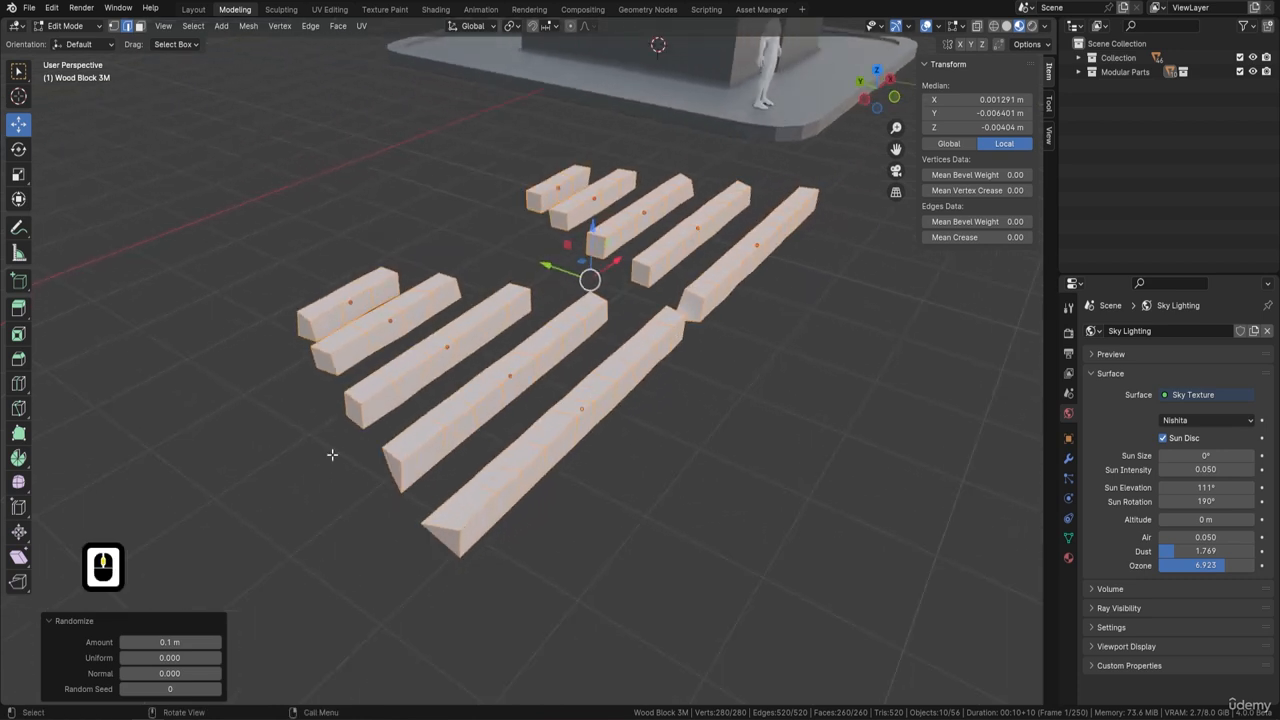
pyautogui.click(124, 642)
pyautogui.click(124, 642)
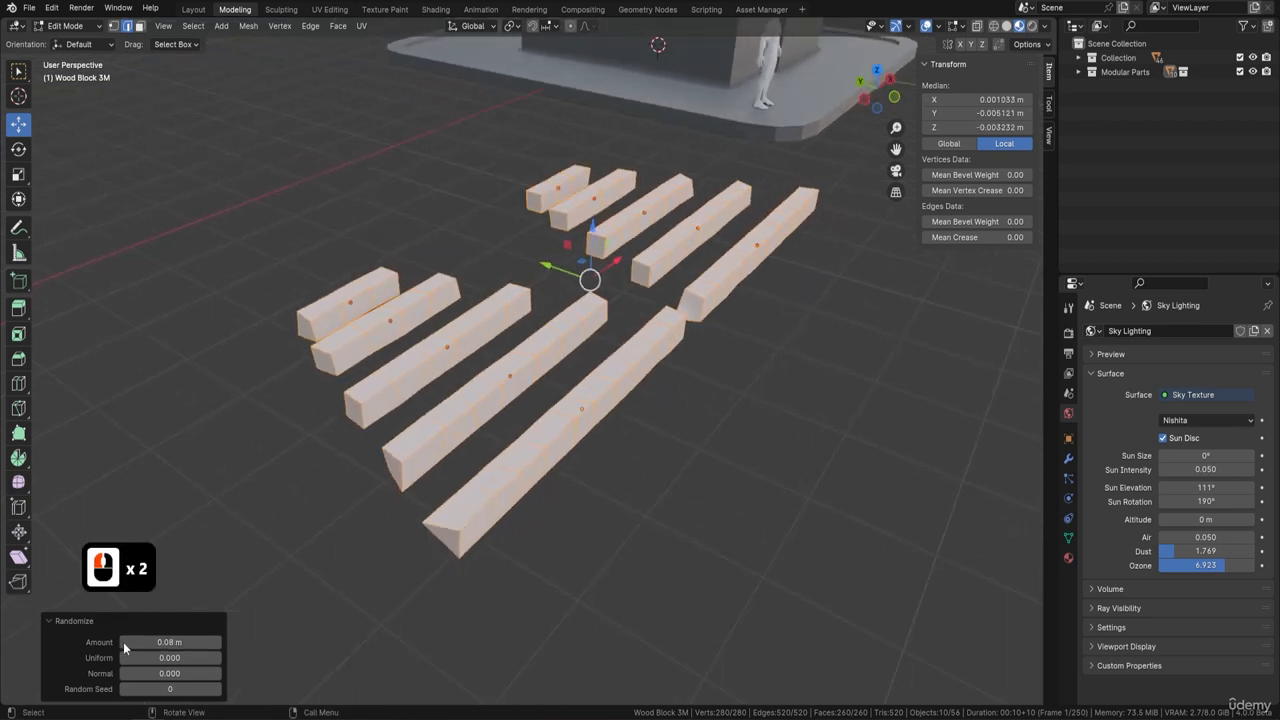
pyautogui.click(124, 642)
pyautogui.click(124, 642)
pyautogui.click(124, 642)
pyautogui.click(124, 642)
pyautogui.click(124, 642)
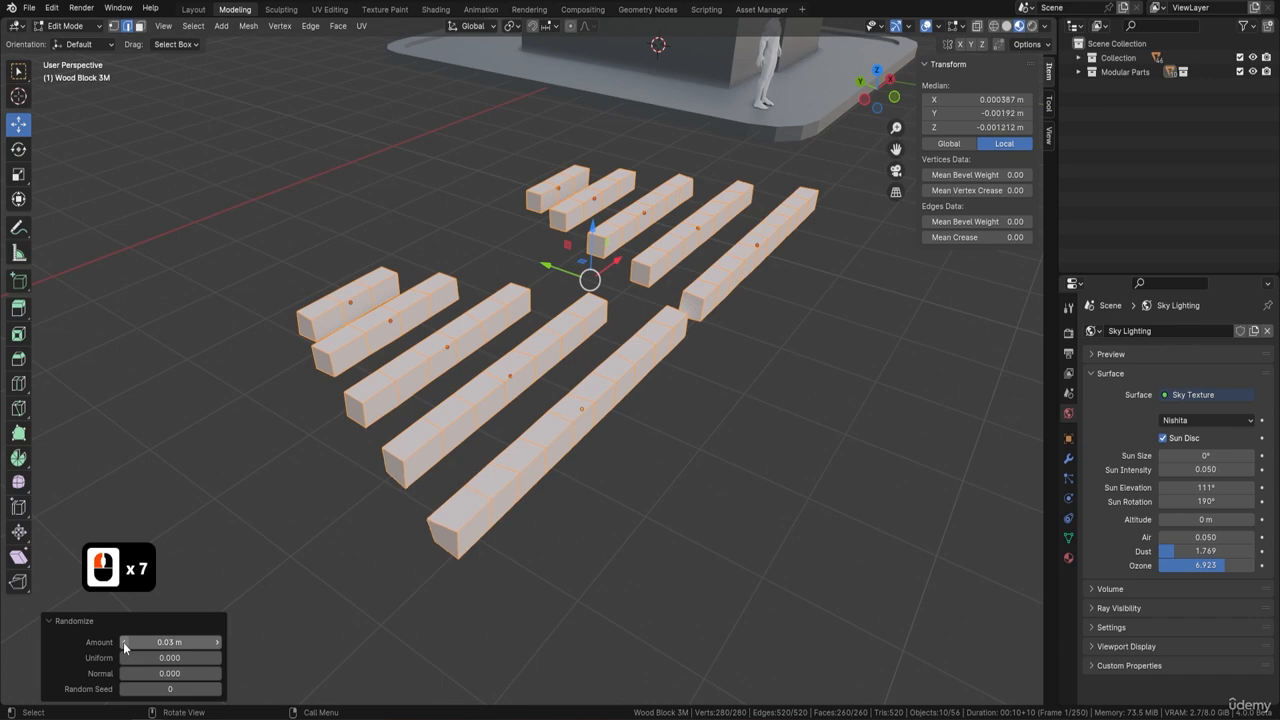
pyautogui.click(124, 642)
pyautogui.moveTo(646, 491); pyautogui.dragTo(620, 300, button='middle')
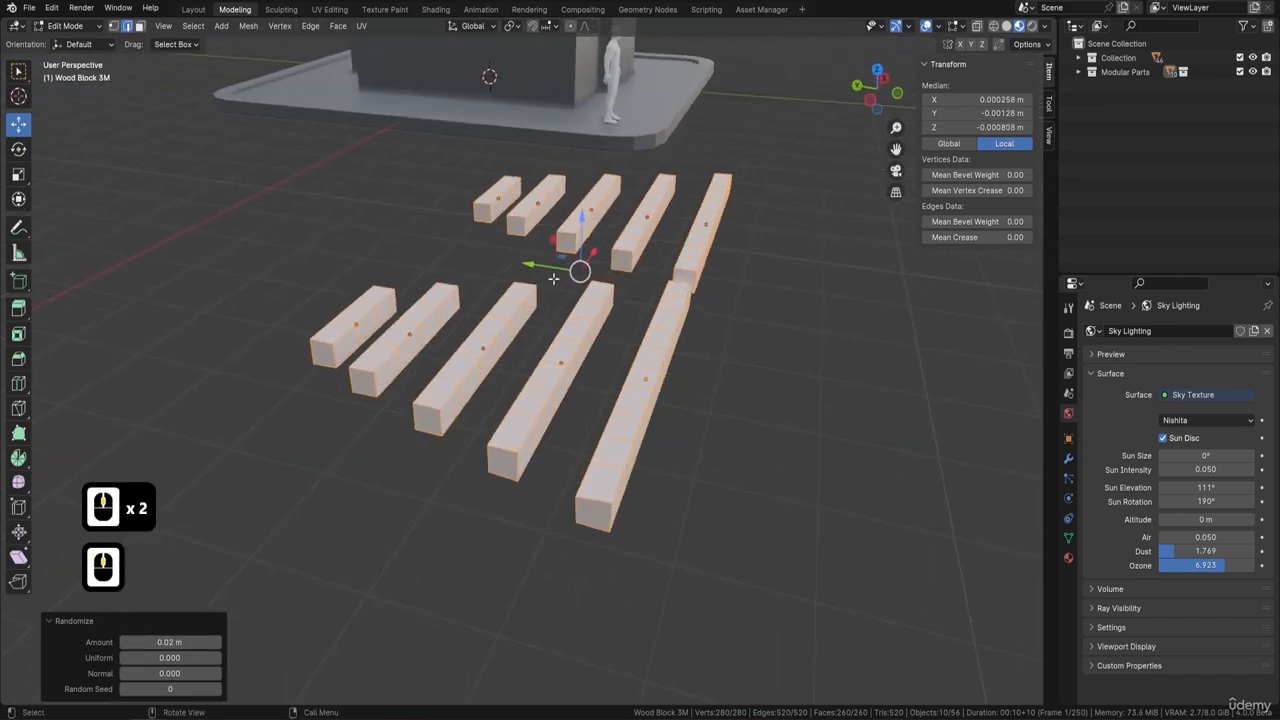
pyautogui.moveTo(621, 405); pyautogui.dragTo(548, 278, button='middle')
pyautogui.press('Tab')
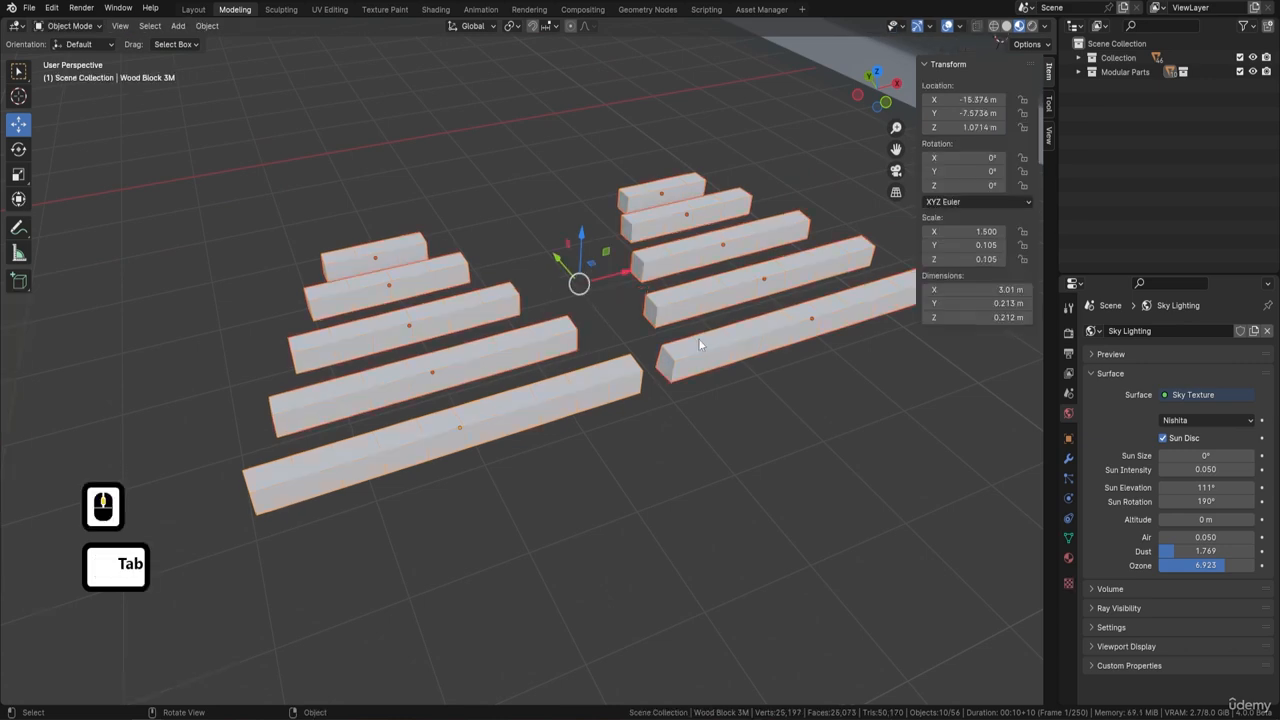
# - Switch the viewport shading to Solid
pyautogui.moveTo(698, 338); pyautogui.dragTo(496, 323, button='middle')
pyautogui.keyDown('shift'); pyautogui.moveTo(404, 302); pyautogui.dragTo(464, 286, button='middle'); pyautogui.keyUp('shift')
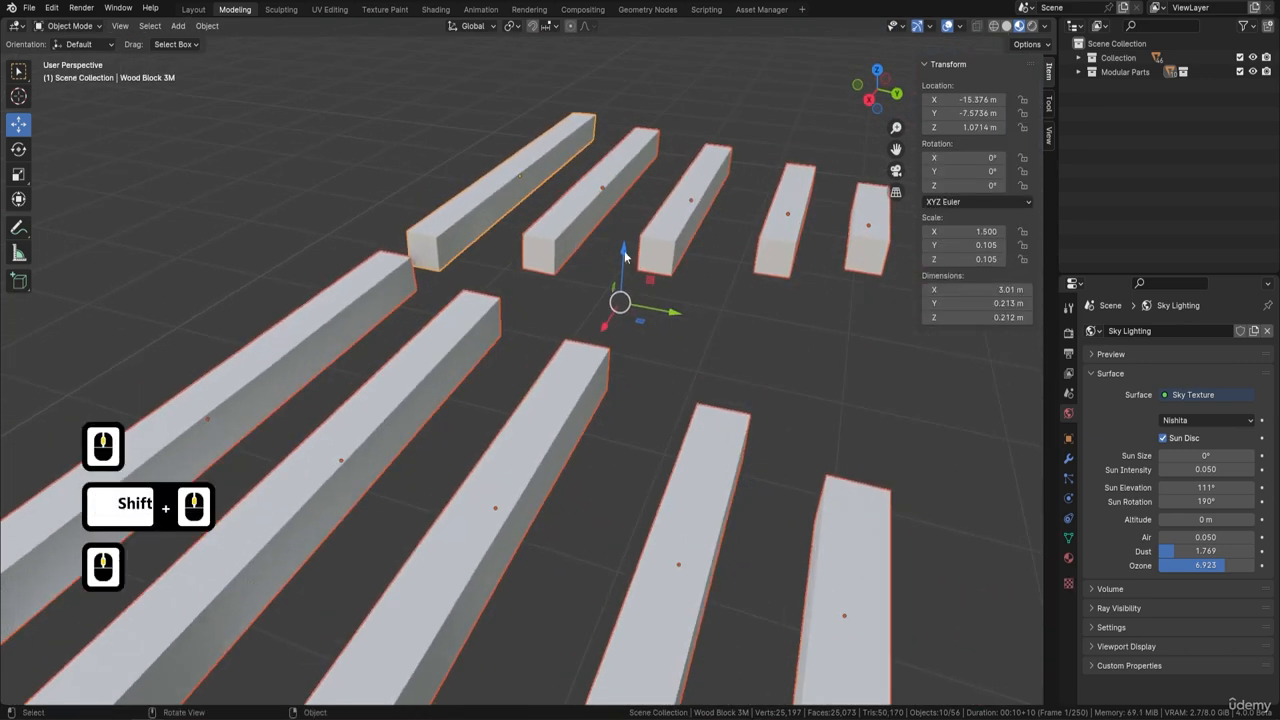
pyautogui.click(1008, 28)
pyautogui.scroll(-2, 491, 234)
pyautogui.moveTo(491, 234)
pyautogui.mouseDown(button='middle')
pyautogui.moveTo(563, 251)
pyautogui.moveTo(618, 298)
pyautogui.mouseUp(button='middle')
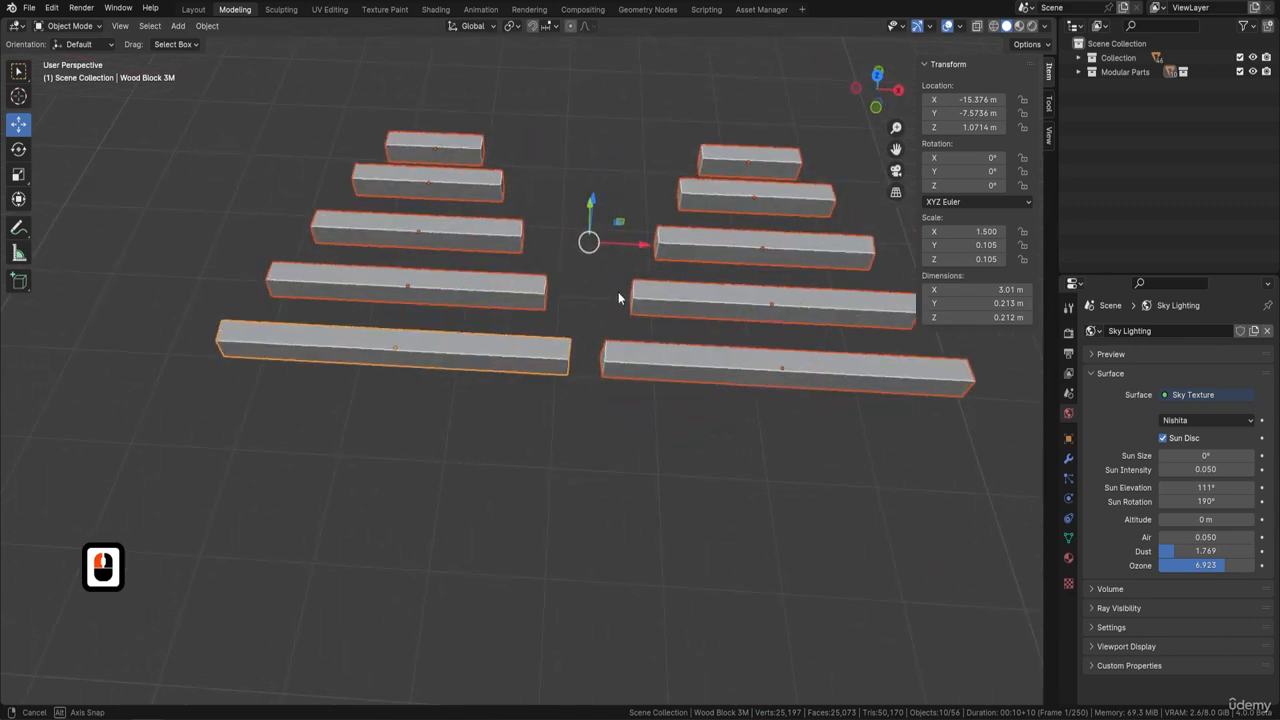
# - Examine the randomized shapes of the ten wood blocks from several angles
pyautogui.scroll(1, 545, 315)
pyautogui.moveTo(537, 317); pyautogui.dragTo(481, 321, button='middle')
pyautogui.keyDown('shift'); pyautogui.moveTo(346, 170); pyautogui.dragTo(409, 193, button='middle'); pyautogui.keyUp('shift')
pyautogui.moveTo(535, 275); pyautogui.dragTo(458, 327, button='middle')
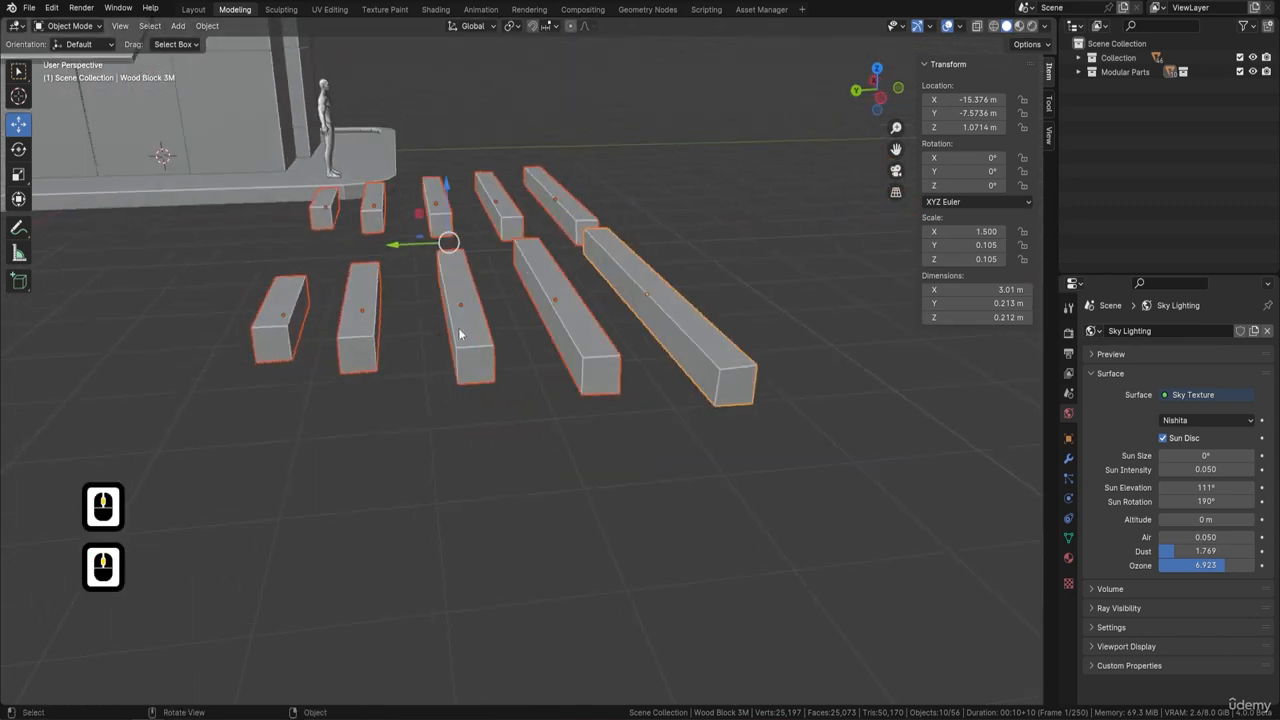
pyautogui.moveTo(683, 267); pyautogui.dragTo(329, 390, button='middle')
pyautogui.moveTo(580, 283)
pyautogui.mouseDown(button='middle')
pyautogui.moveTo(565, 286)
pyautogui.moveTo(608, 300)
pyautogui.moveTo(623, 263)
pyautogui.mouseUp(button='middle')
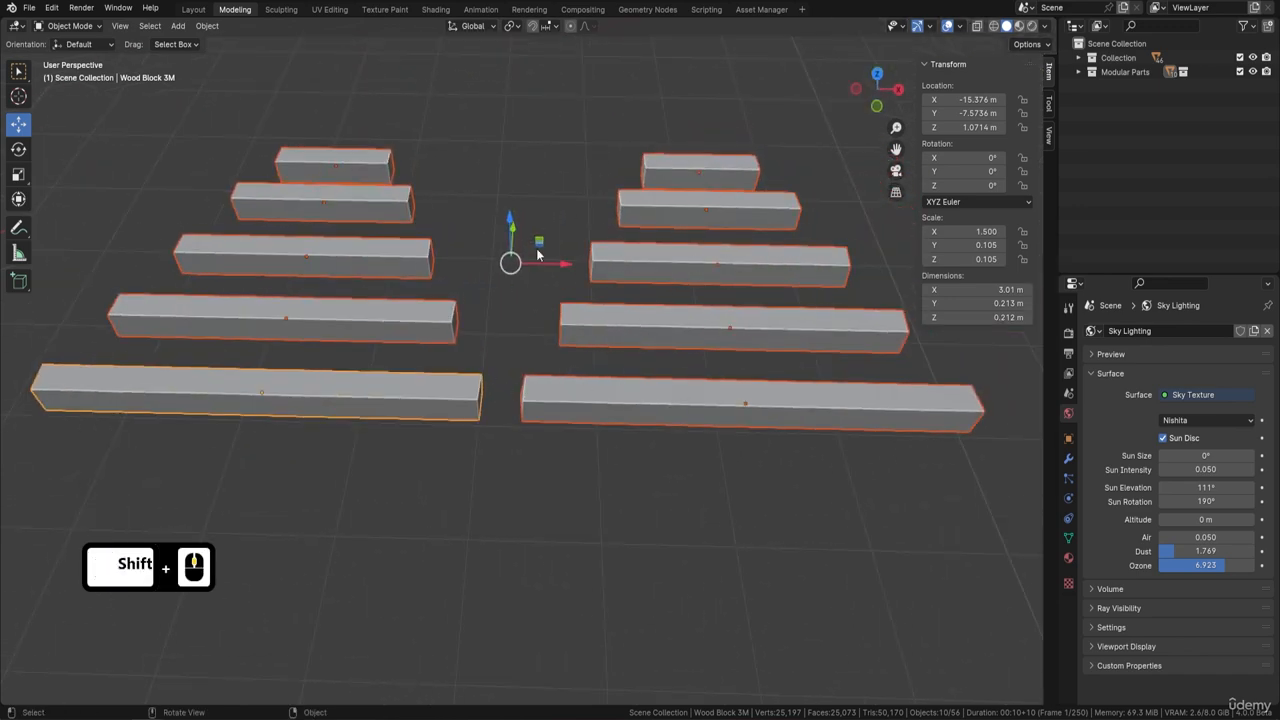
pyautogui.moveTo(414, 266); pyautogui.dragTo(520, 172, button='middle')
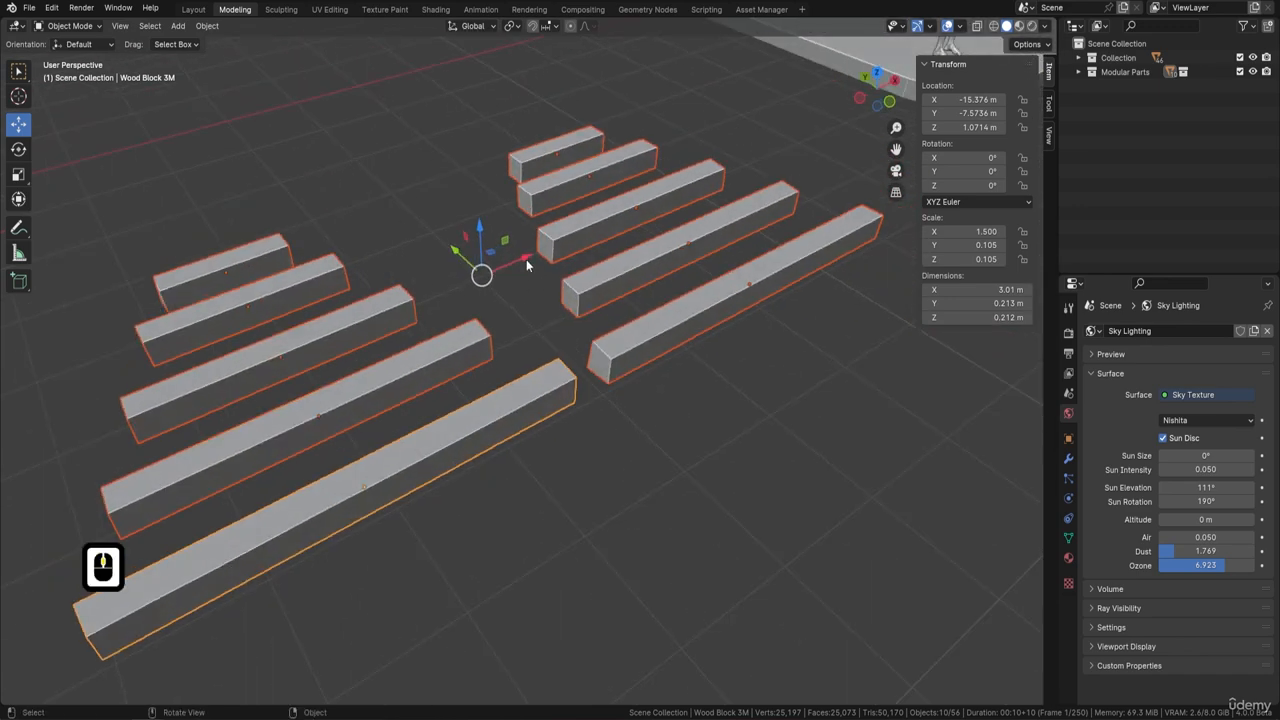
pyautogui.keyDown('shift'); pyautogui.moveTo(461, 327); pyautogui.dragTo(533, 237, button='middle'); pyautogui.keyUp('shift')
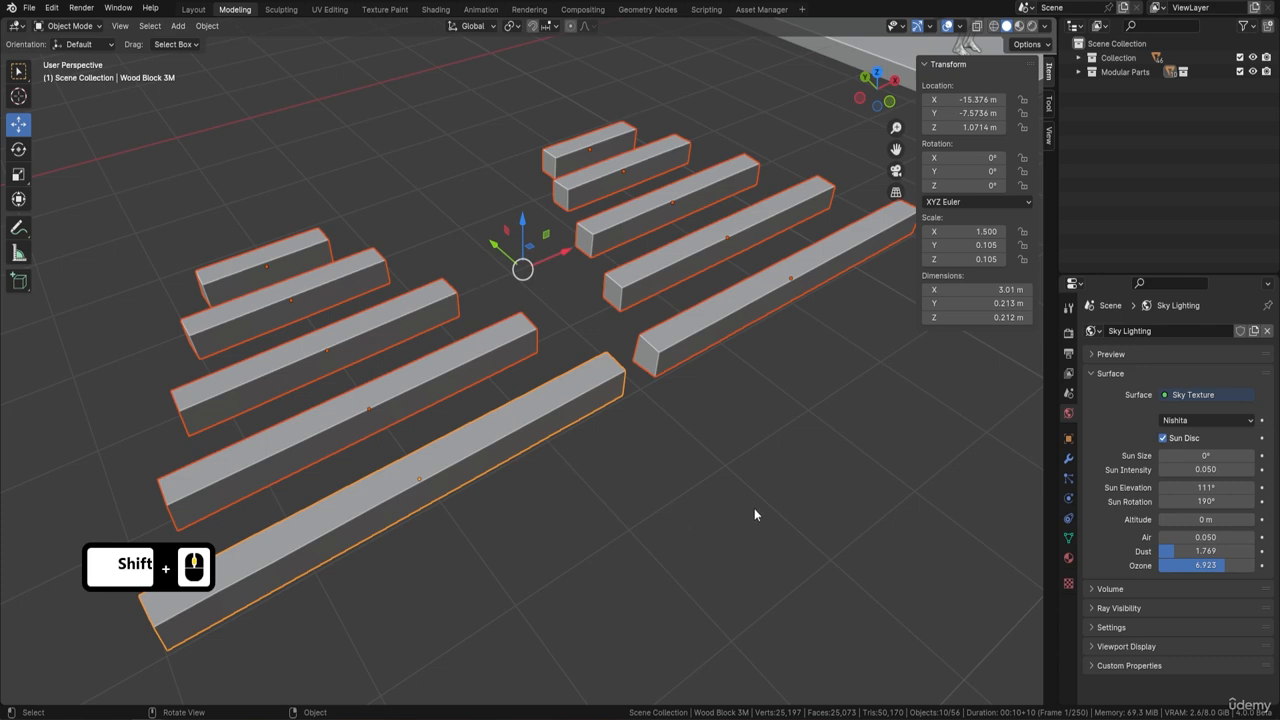
# - Add a Bevel modifier to the active 3 m wood block
pyautogui.click(1068, 458)
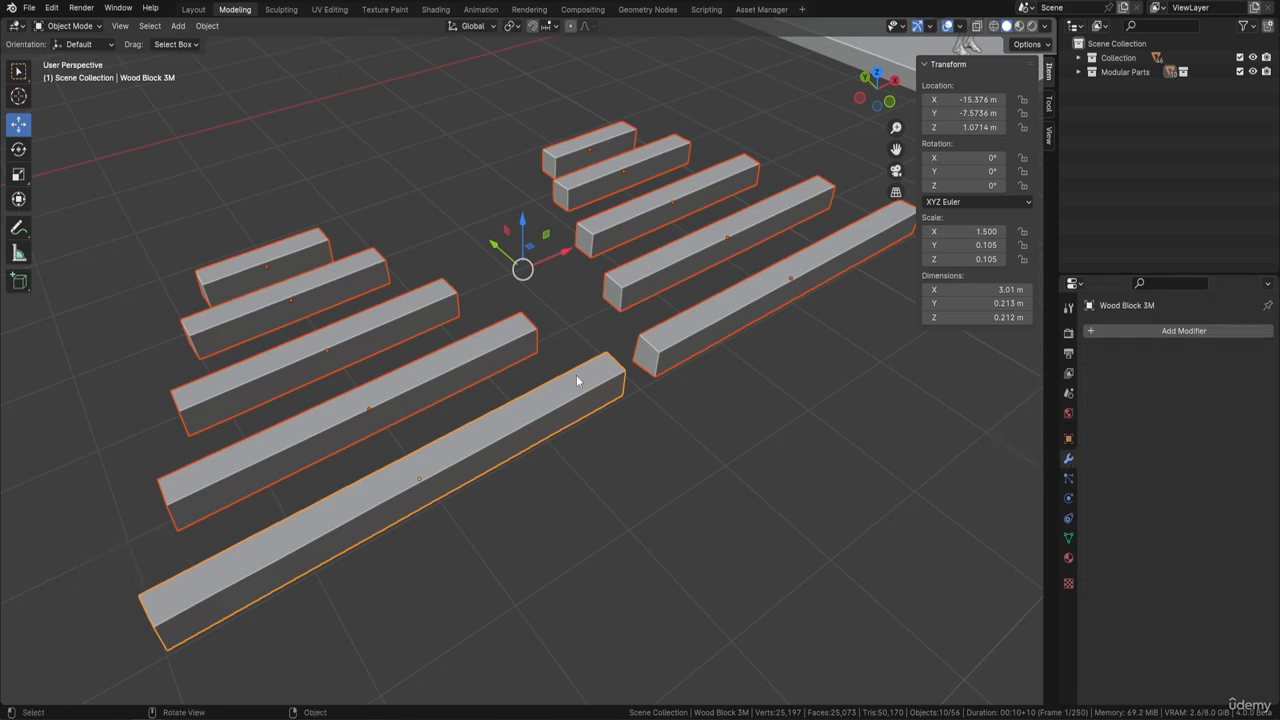
pyautogui.click(1165, 331)
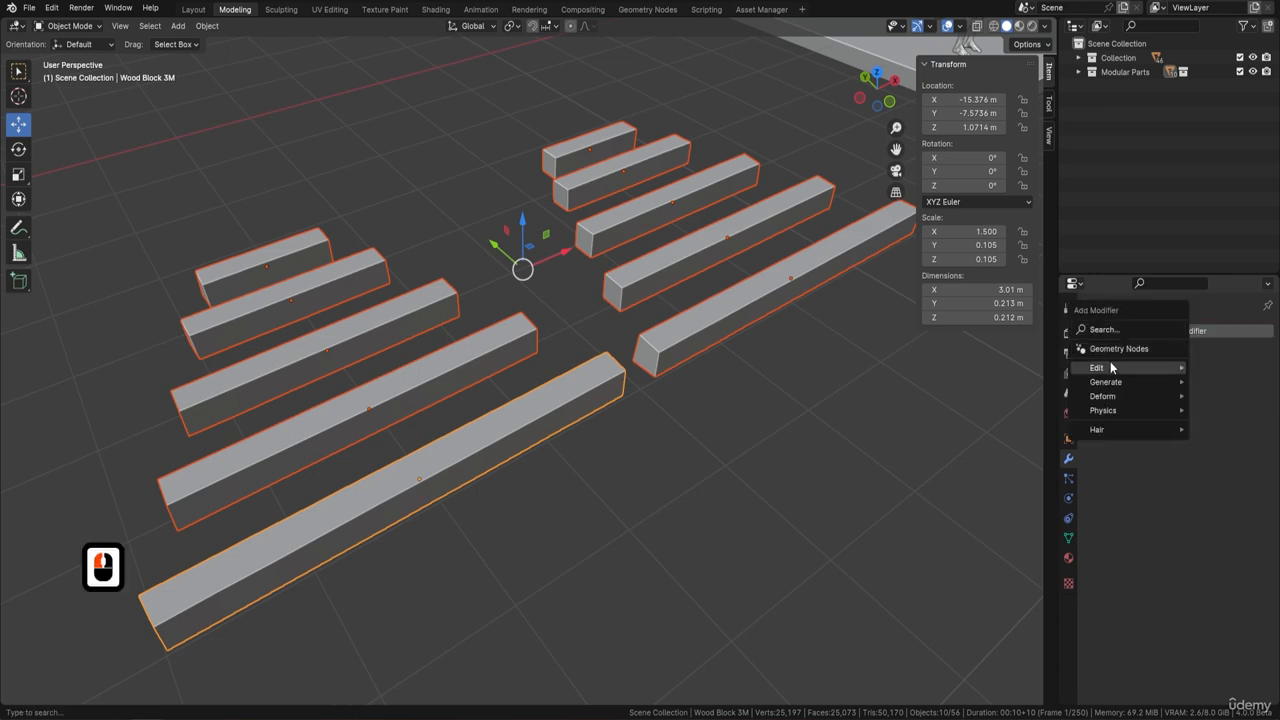
pyautogui.moveTo(1109, 366)
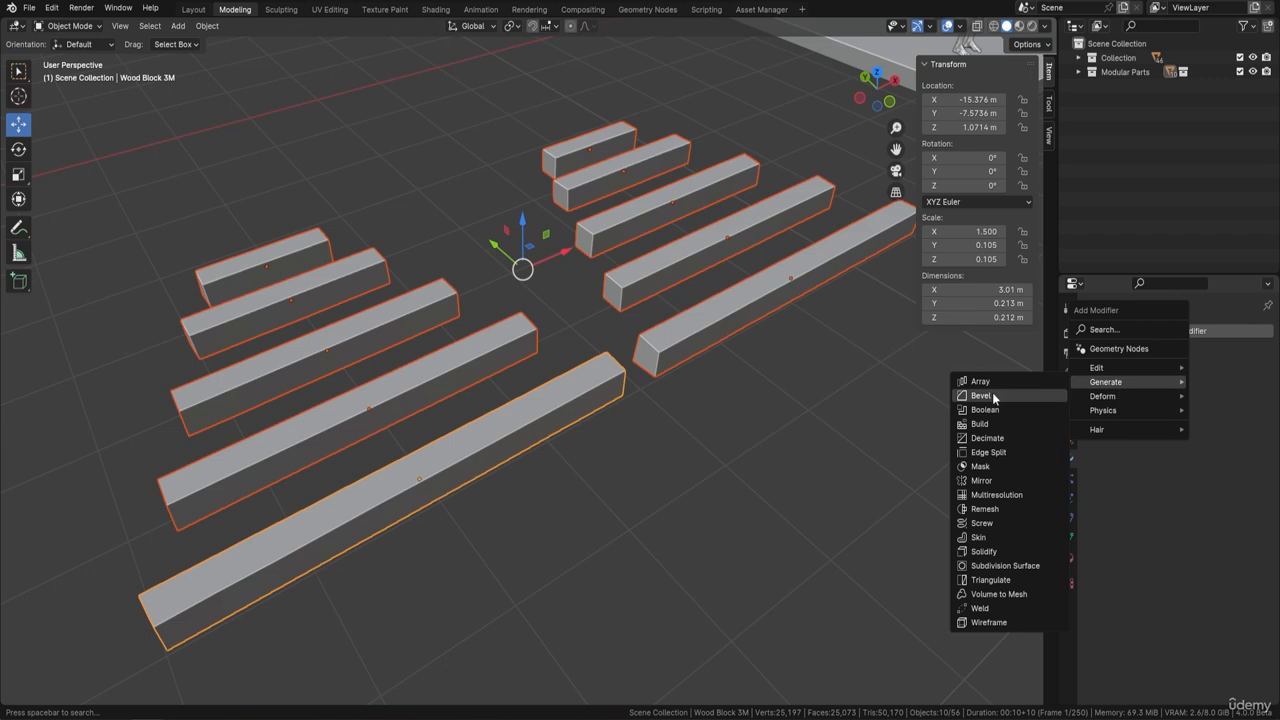
pyautogui.click(990, 396)
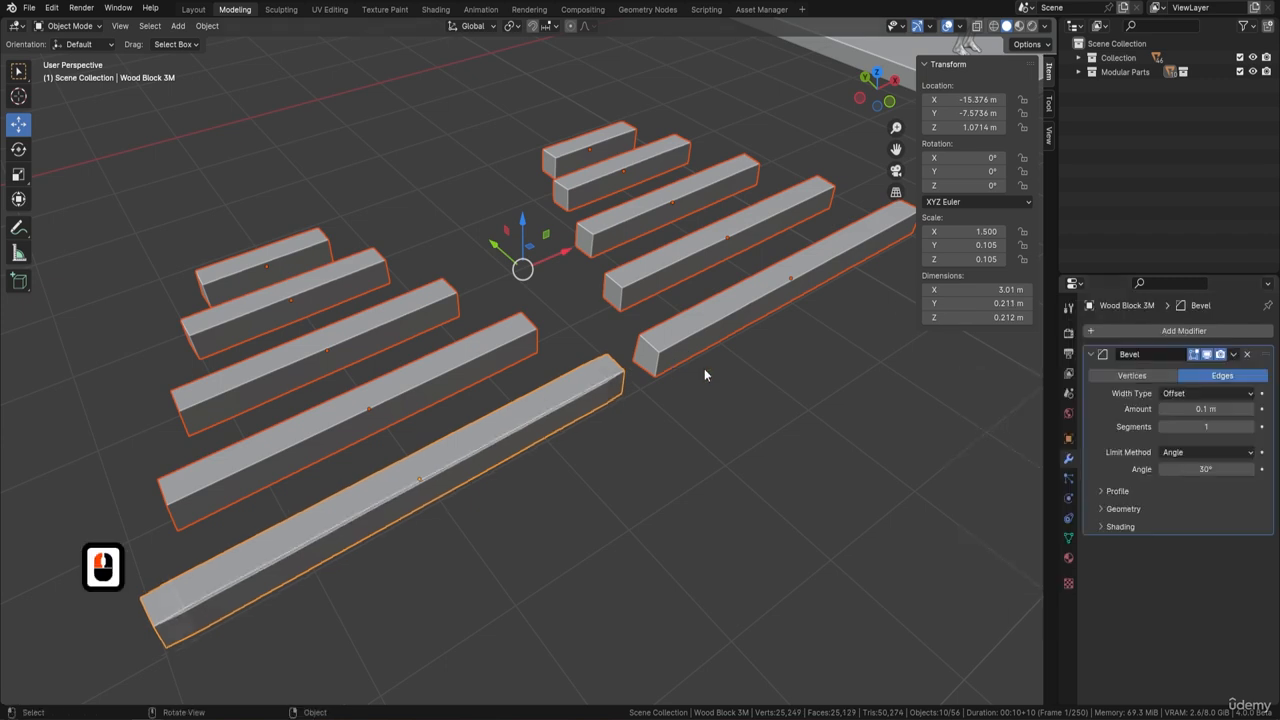
# - Apply all transforms to the ten selected wood blocks and set their origins to geometry
pyautogui.moveTo(704, 368); pyautogui.dragTo(582, 381, button='middle')
pyautogui.keyDown('shift'); pyautogui.moveTo(258, 415); pyautogui.dragTo(219, 413, button='middle'); pyautogui.keyUp('shift')
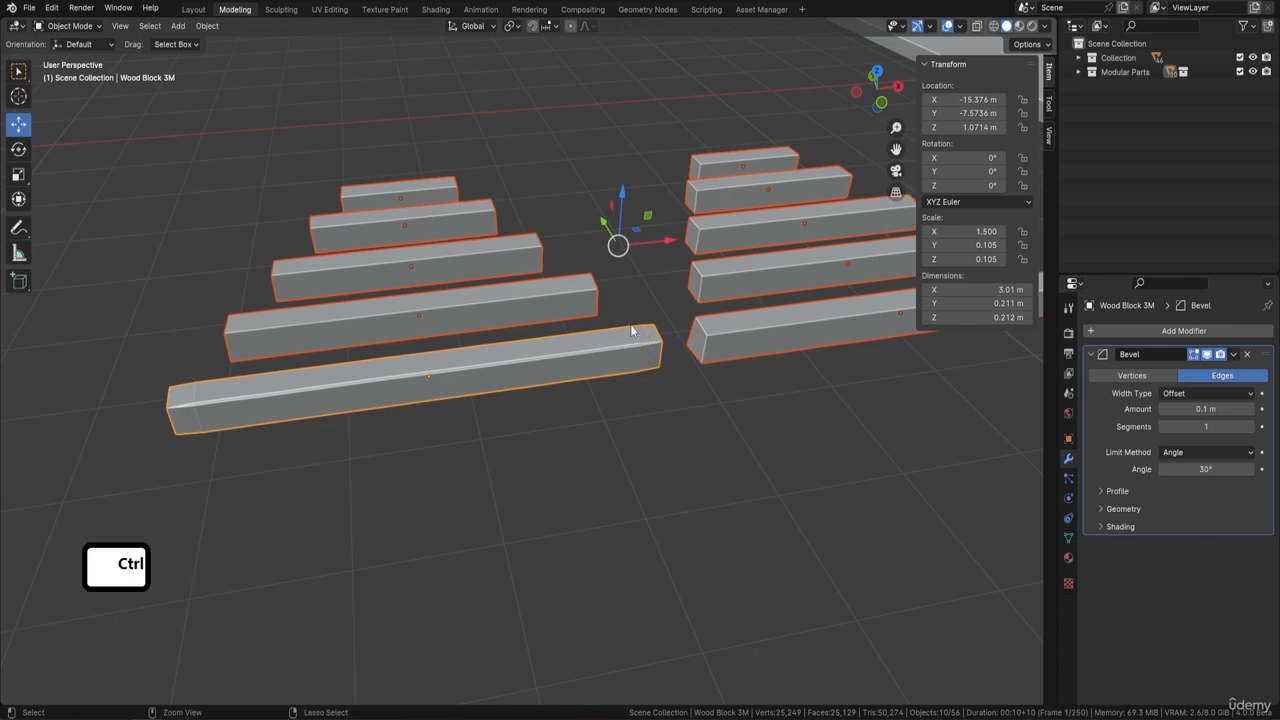
pyautogui.hotkey('ctrl', 'a')
pyautogui.click(593, 367)
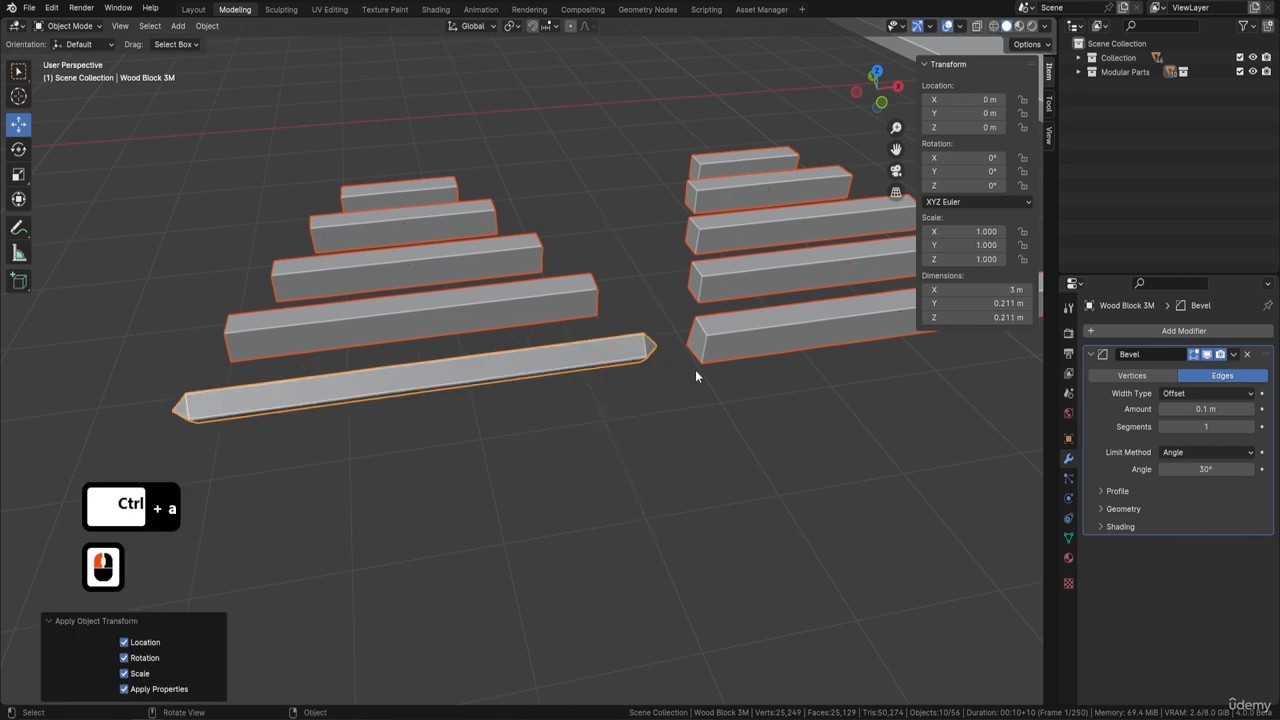
pyautogui.rightClick(646, 318)
pyautogui.moveTo(627, 400)
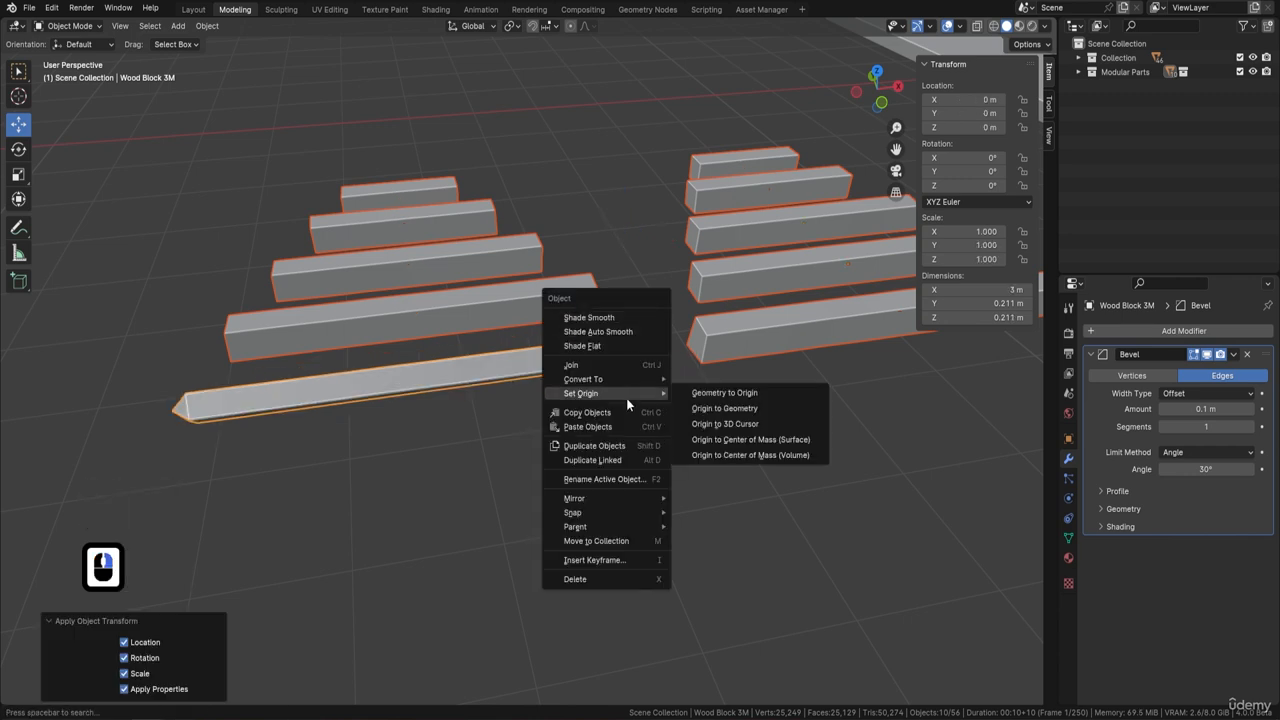
pyautogui.click(742, 408)
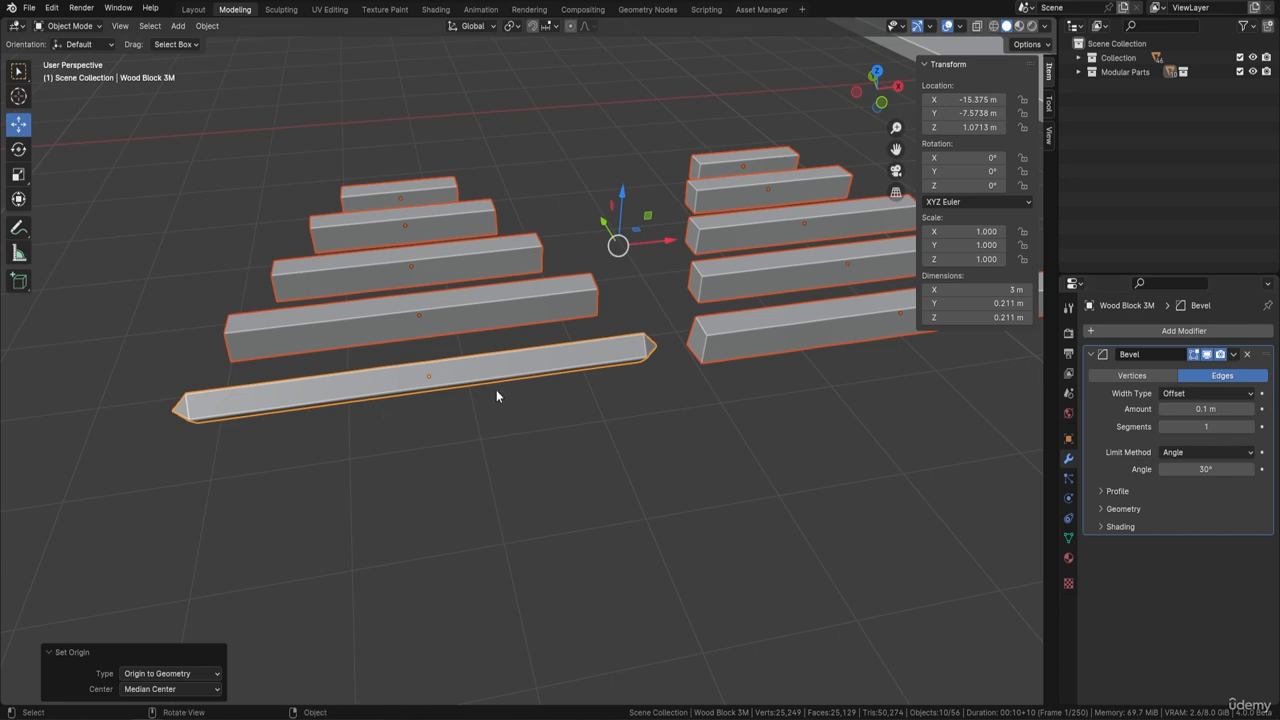
# - Set the Bevel modifier's amount on the active 3 m wood block to 0.01 m
pyautogui.moveTo(496, 390); pyautogui.dragTo(362, 418, button='middle')
pyautogui.scroll(-2, 362, 418)
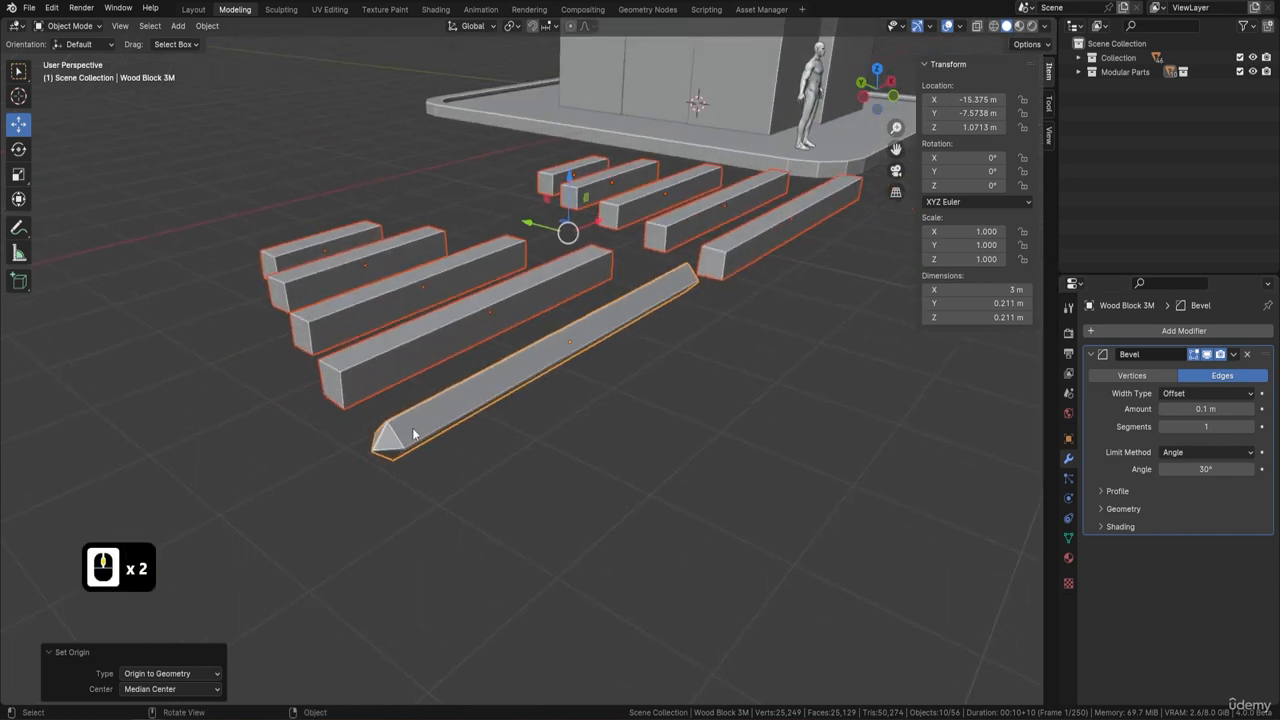
pyautogui.moveTo(657, 315); pyautogui.dragTo(508, 343, button='middle')
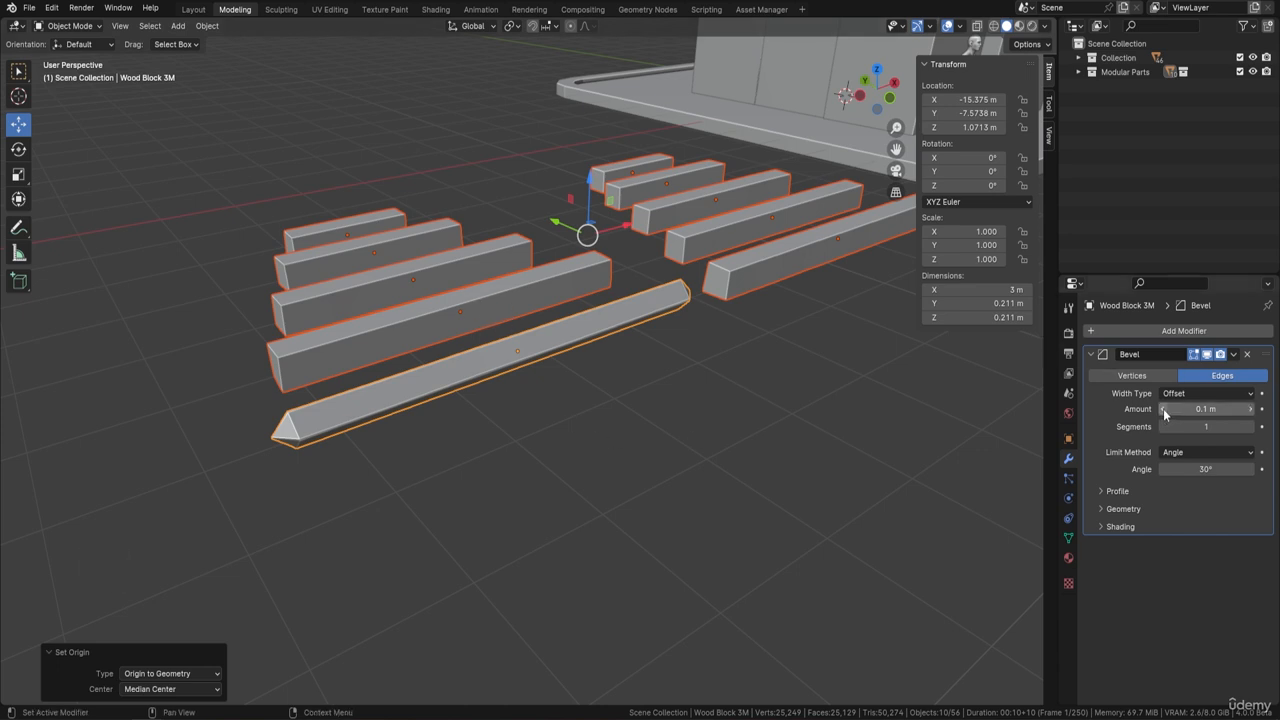
pyautogui.keyDown('ctrl'); pyautogui.scroll(-6, 1164, 415); pyautogui.keyUp('ctrl')
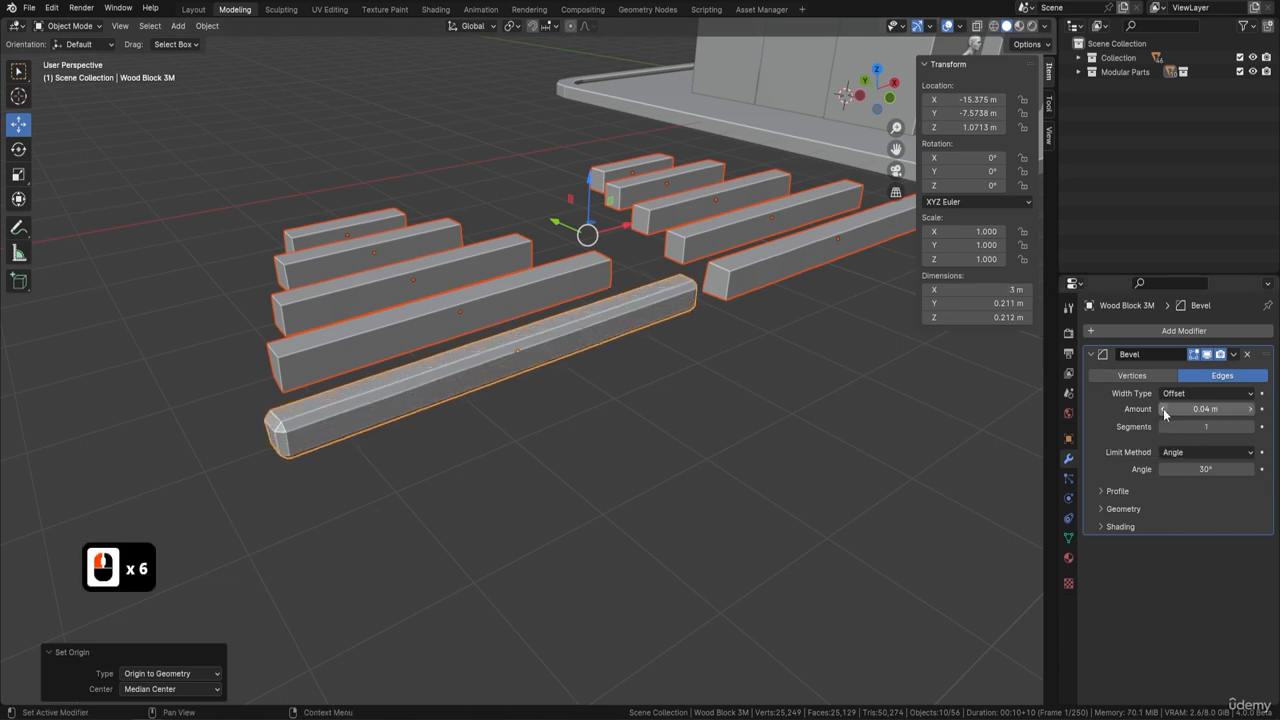
pyautogui.keyDown('ctrl'); pyautogui.scroll(-2, 1164, 415); pyautogui.keyUp('ctrl')
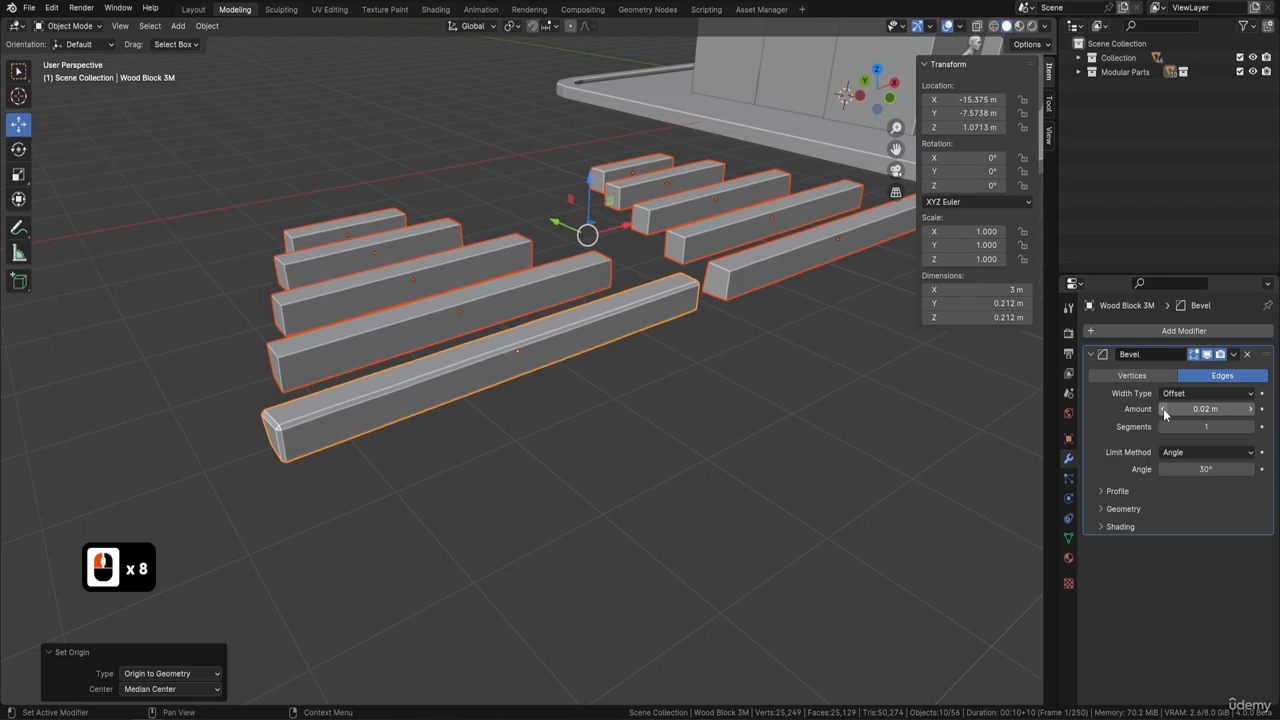
pyautogui.keyDown('ctrl'); pyautogui.scroll(-1, 1163, 408); pyautogui.keyUp('ctrl')
pyautogui.moveTo(500, 410); pyautogui.dragTo(546, 401, button='middle')
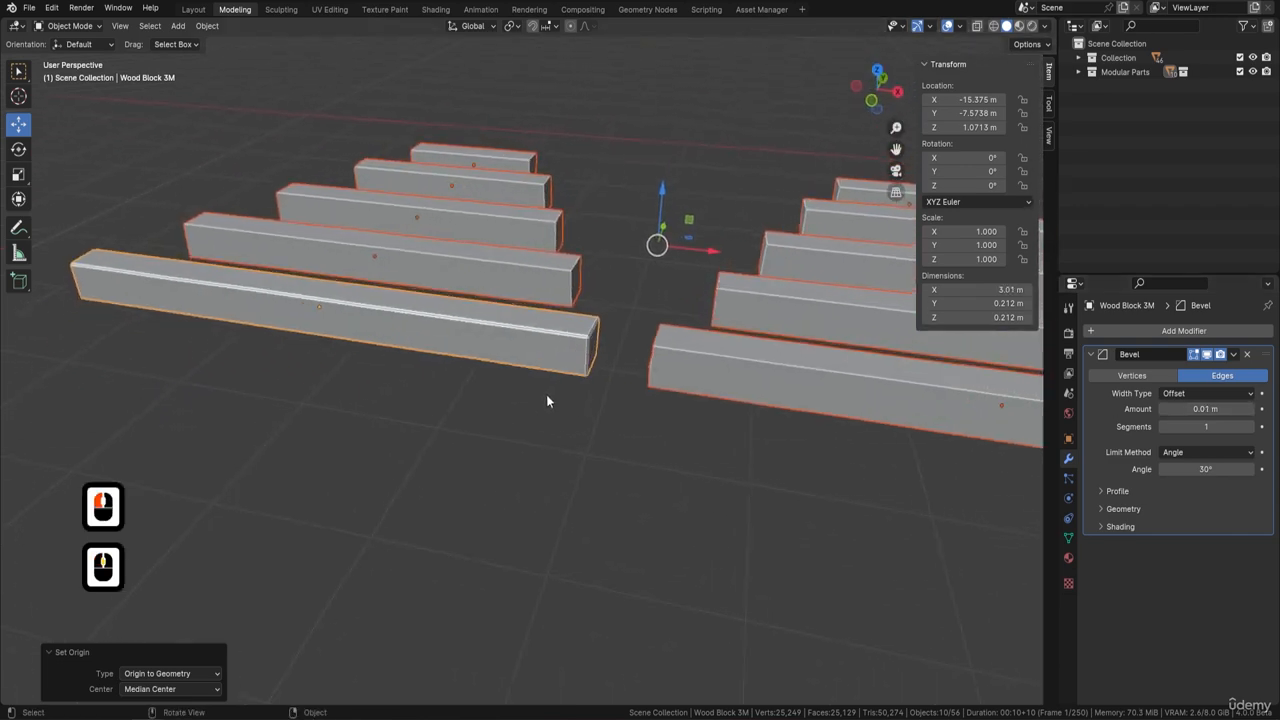
# - Copy the Bevel modifier from the active 3 m wood block to the other nine selected blocks
pyautogui.moveTo(564, 330); pyautogui.dragTo(626, 299, button='middle')
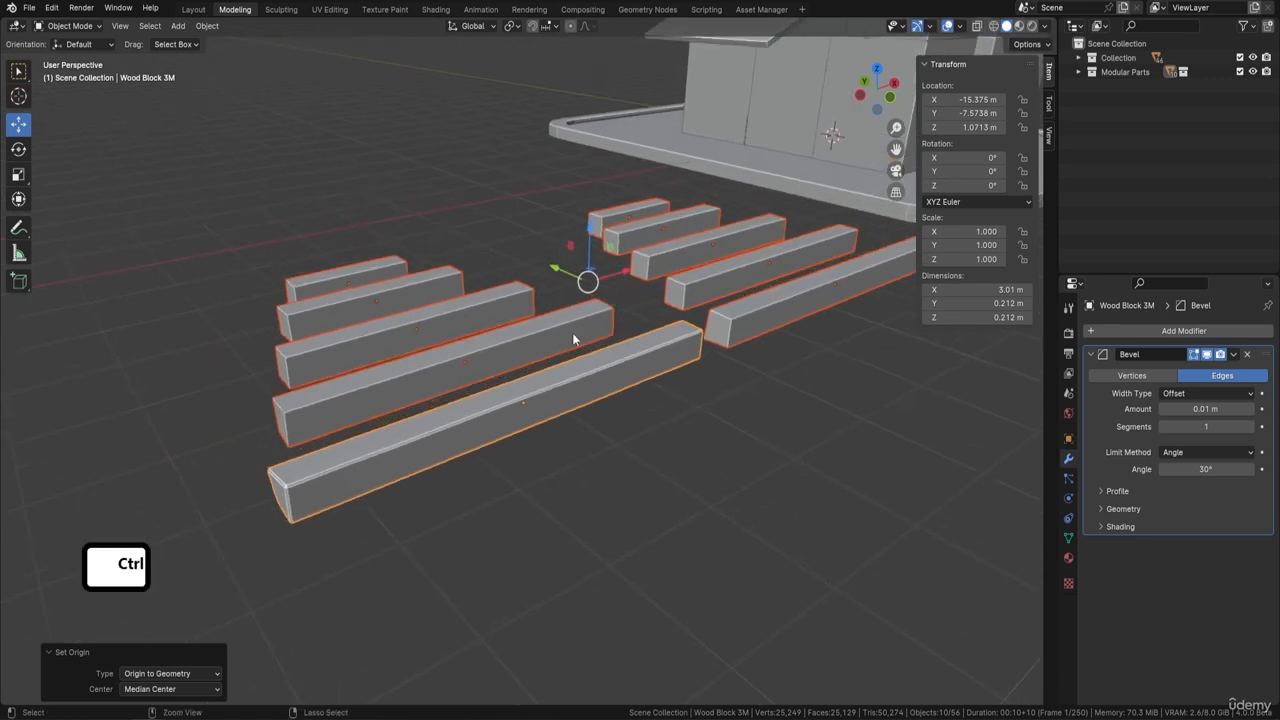
pyautogui.hotkey('ctrl', 'l')
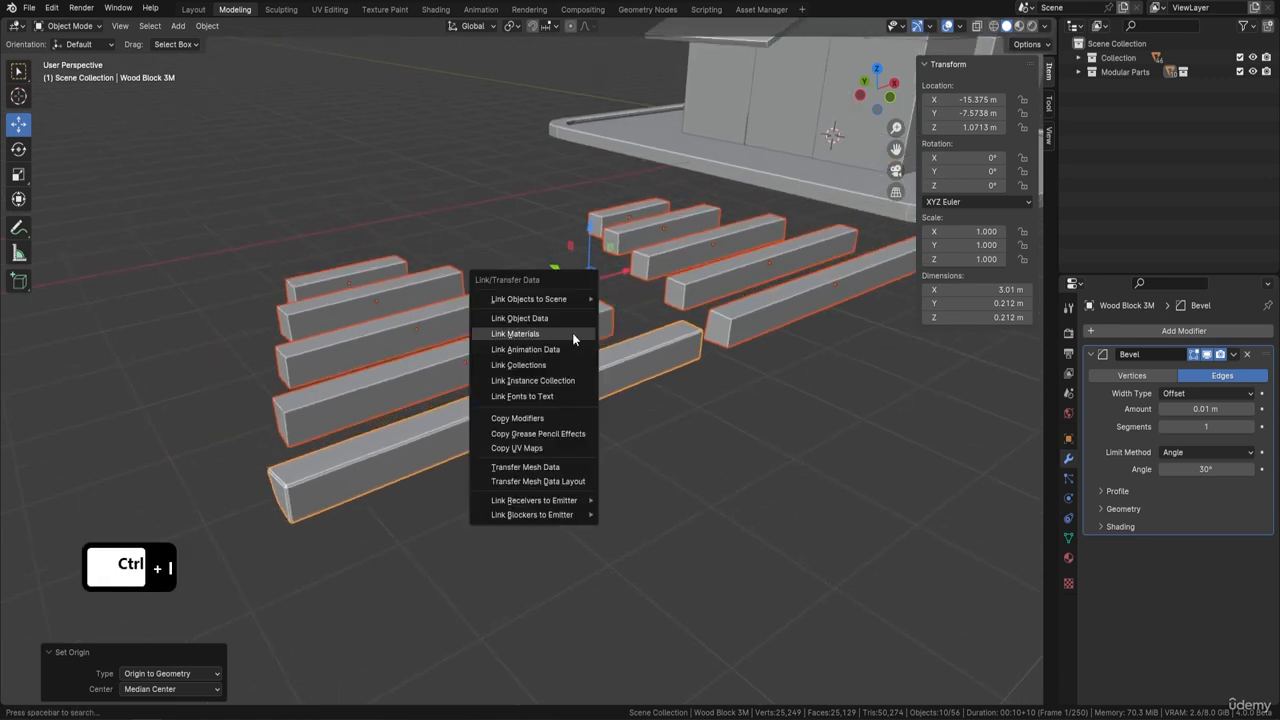
pyautogui.click(536, 418)
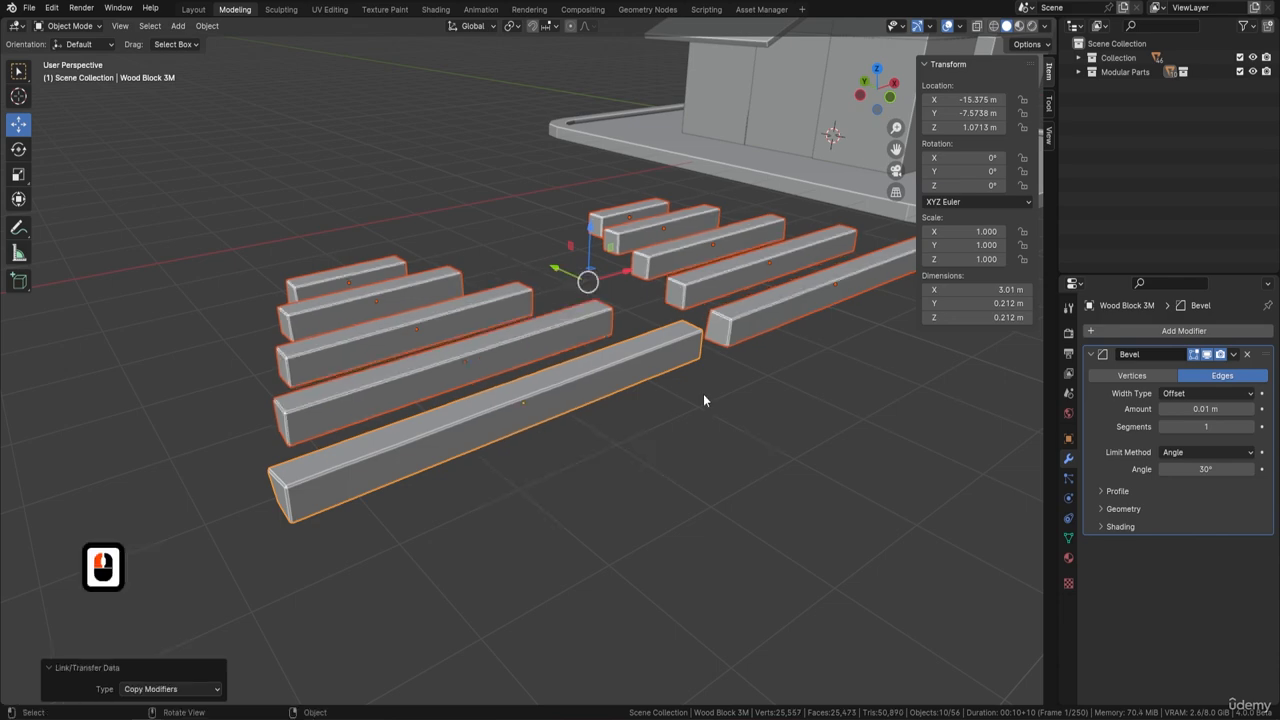
pyautogui.moveTo(703, 394); pyautogui.dragTo(622, 328, button='middle')
pyautogui.moveTo(408, 372); pyautogui.dragTo(566, 336, button='middle')
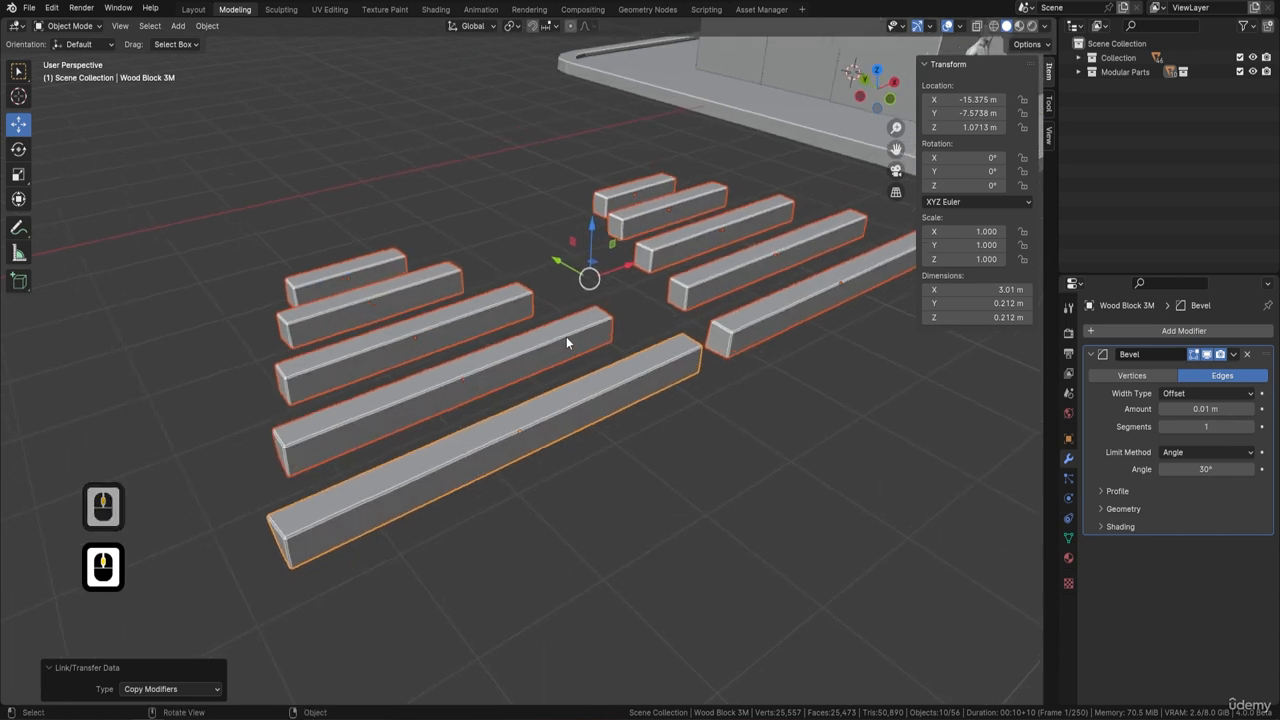
# - Select only the active 3 m wood block and randomize all of its vertices in Edit Mode
pyautogui.click(561, 411)
pyautogui.moveTo(558, 387); pyautogui.dragTo(543, 361, button='middle')
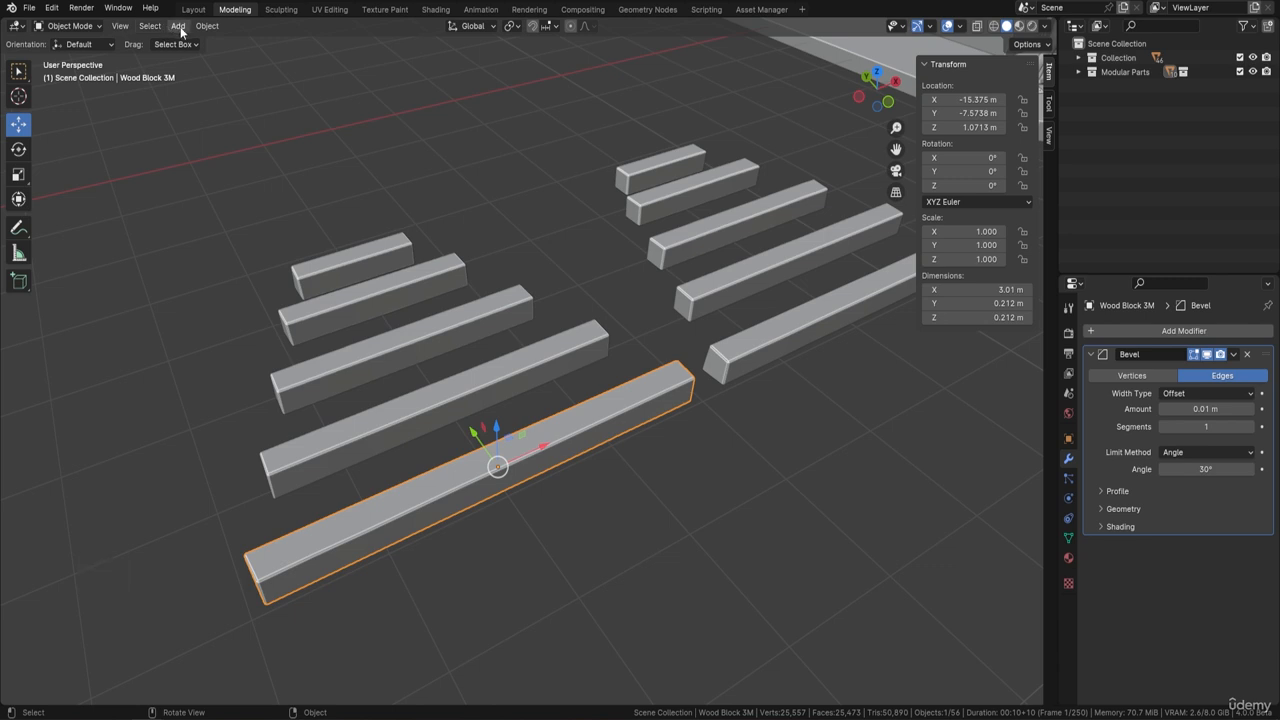
pyautogui.press('Tab')
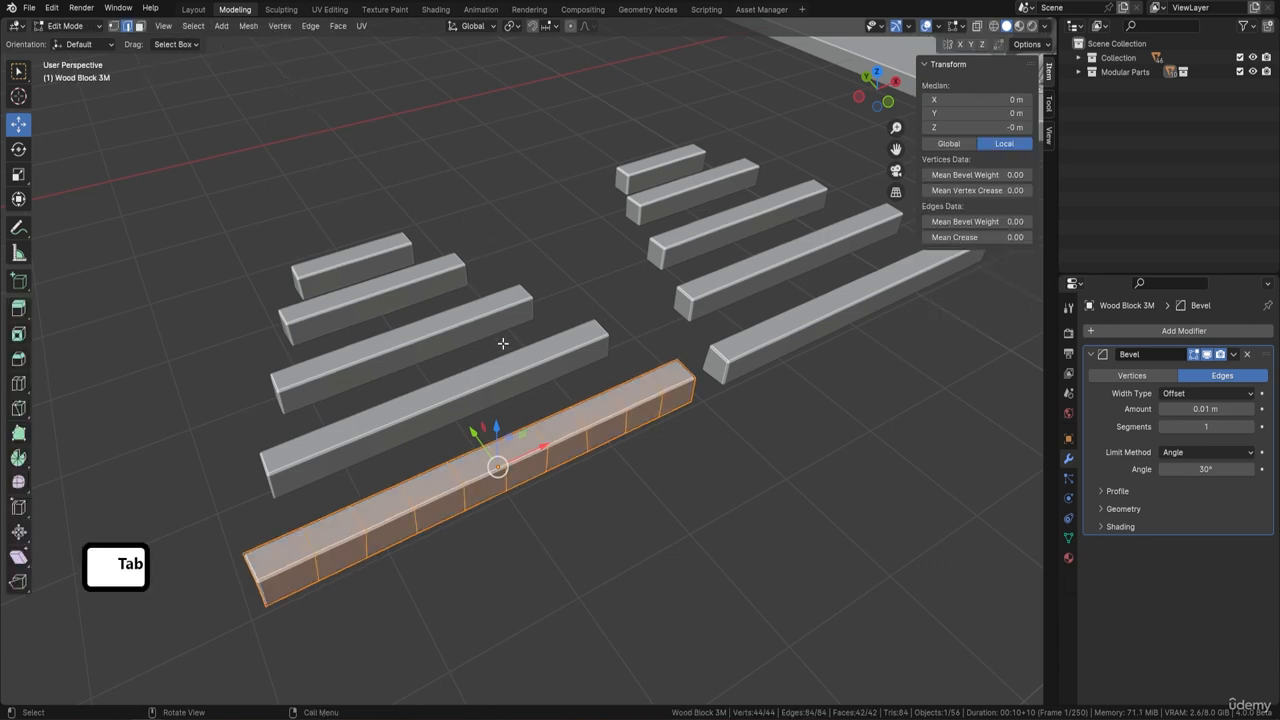
pyautogui.moveTo(503, 343); pyautogui.dragTo(583, 353, button='middle')
pyautogui.press('a')
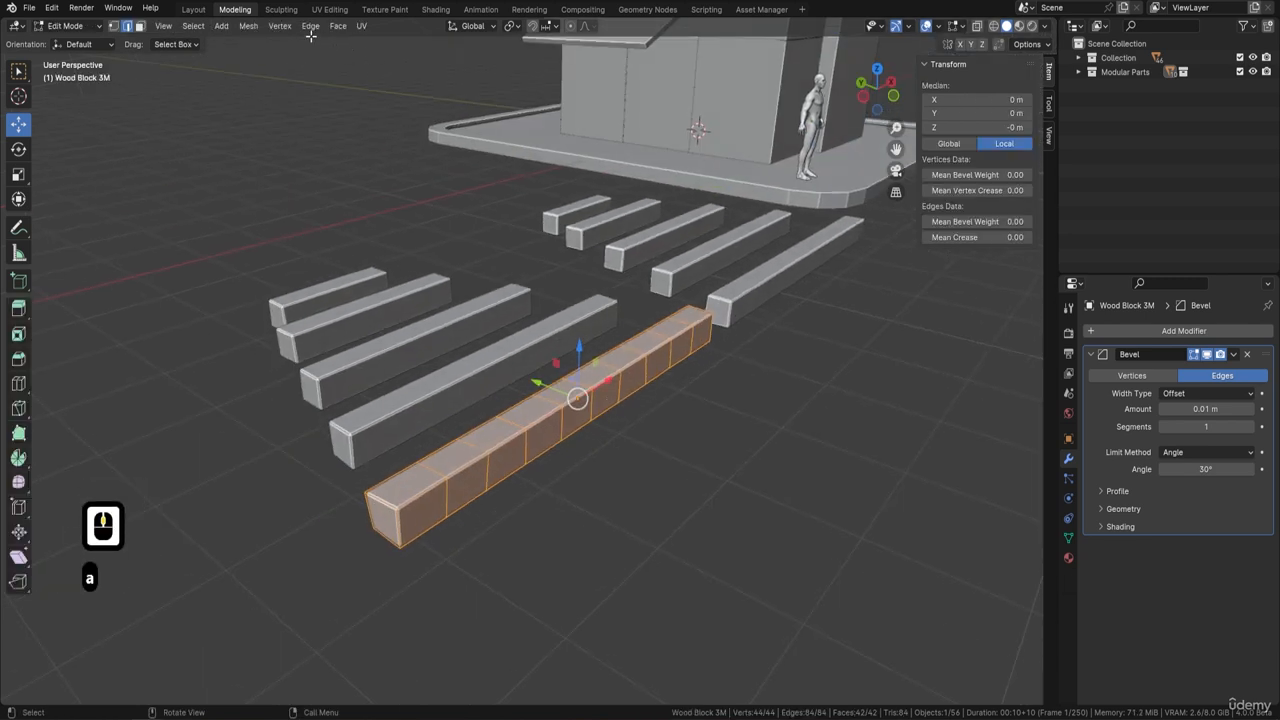
pyautogui.click(248, 25)
pyautogui.click(273, 42)
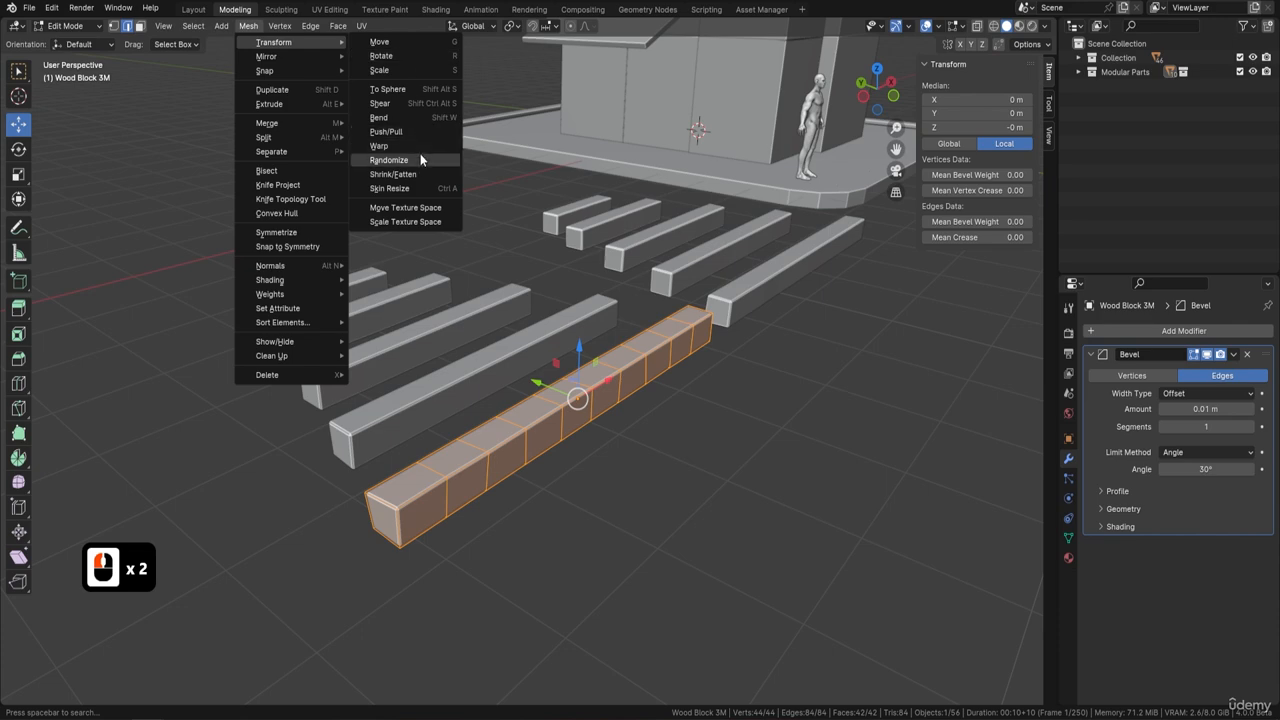
pyautogui.click(388, 160)
pyautogui.moveTo(463, 200); pyautogui.dragTo(540, 321, button='middle')
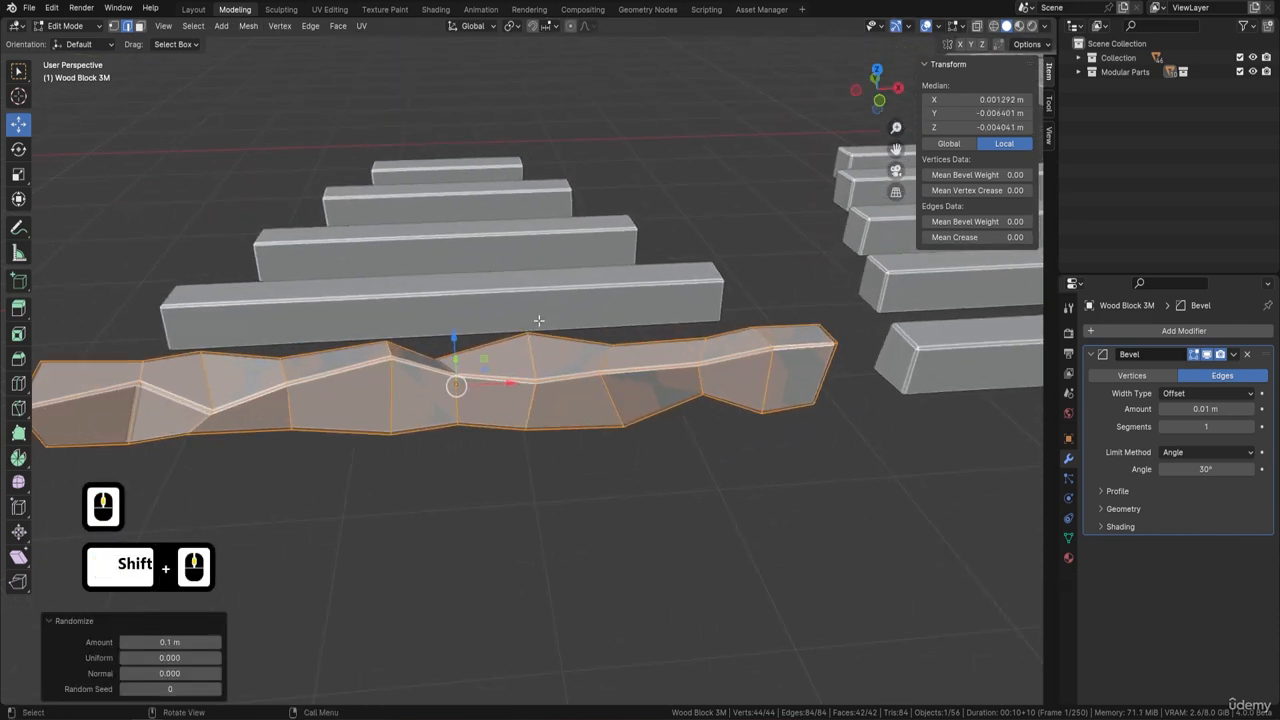
# - Set the Randomize amount on the 3 m wood block to 0.01 m and return to Object Mode
pyautogui.click(126, 642)
pyautogui.click(126, 642)
pyautogui.click(126, 642)
pyautogui.click(126, 642)
pyautogui.click(126, 642)
pyautogui.click(126, 642)
pyautogui.click(126, 642)
pyautogui.click(126, 642)
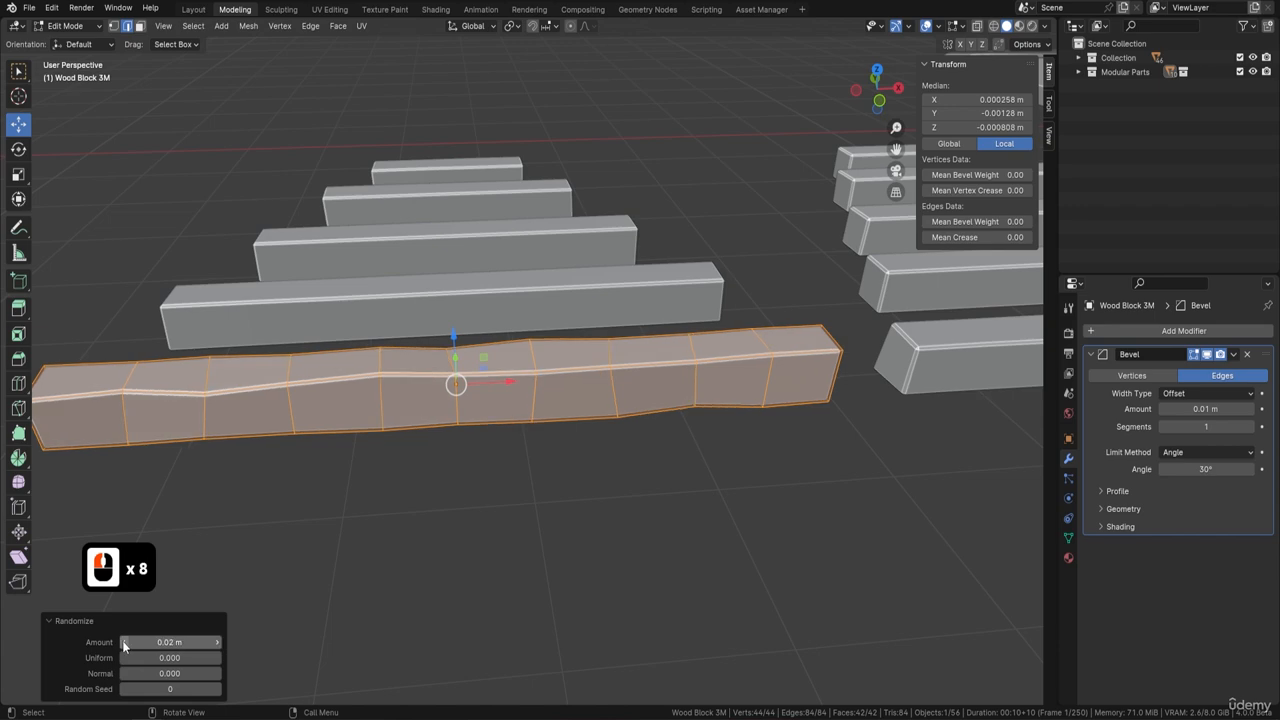
pyautogui.click(126, 642)
pyautogui.moveTo(280, 420); pyautogui.dragTo(370, 396, button='middle')
pyautogui.keyDown('shift'); pyautogui.moveTo(370, 396); pyautogui.dragTo(337, 389, button='middle'); pyautogui.keyUp('shift')
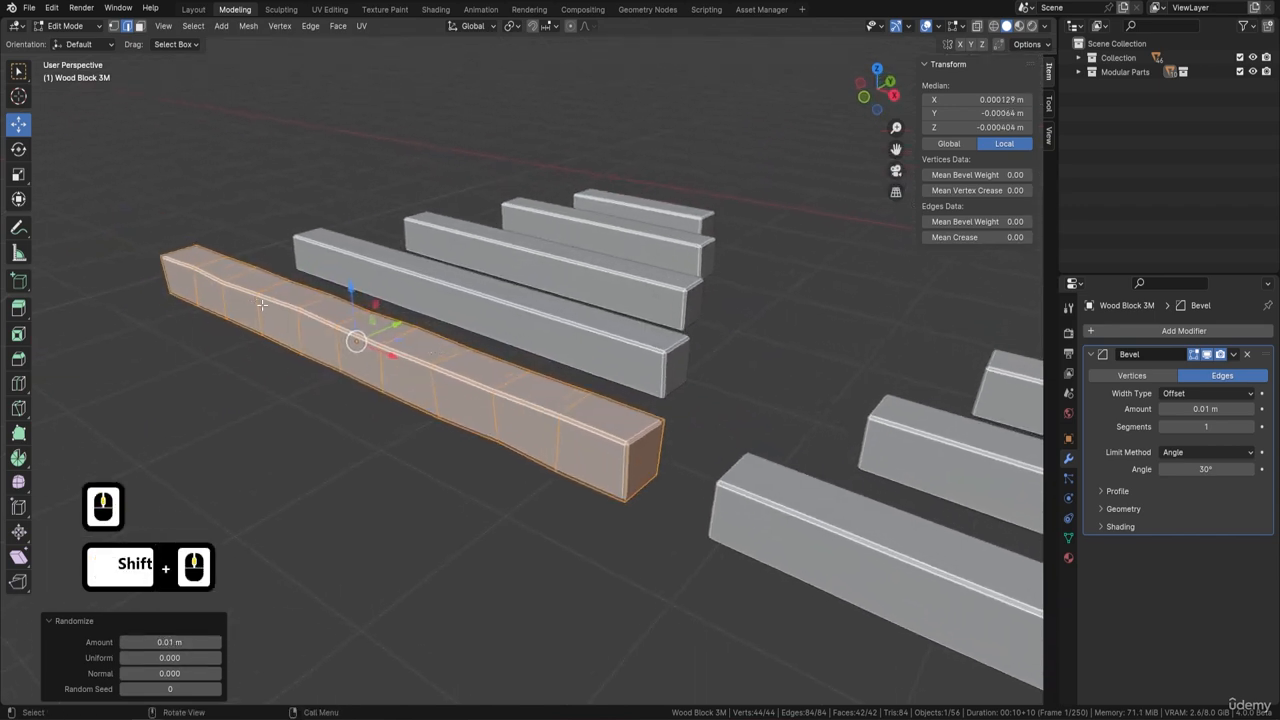
pyautogui.moveTo(262, 305); pyautogui.dragTo(391, 243, button='middle')
pyautogui.moveTo(440, 414); pyautogui.dragTo(464, 420, button='middle')
pyautogui.moveTo(652, 325); pyautogui.dragTo(497, 314, button='middle')
pyautogui.press('Tab')
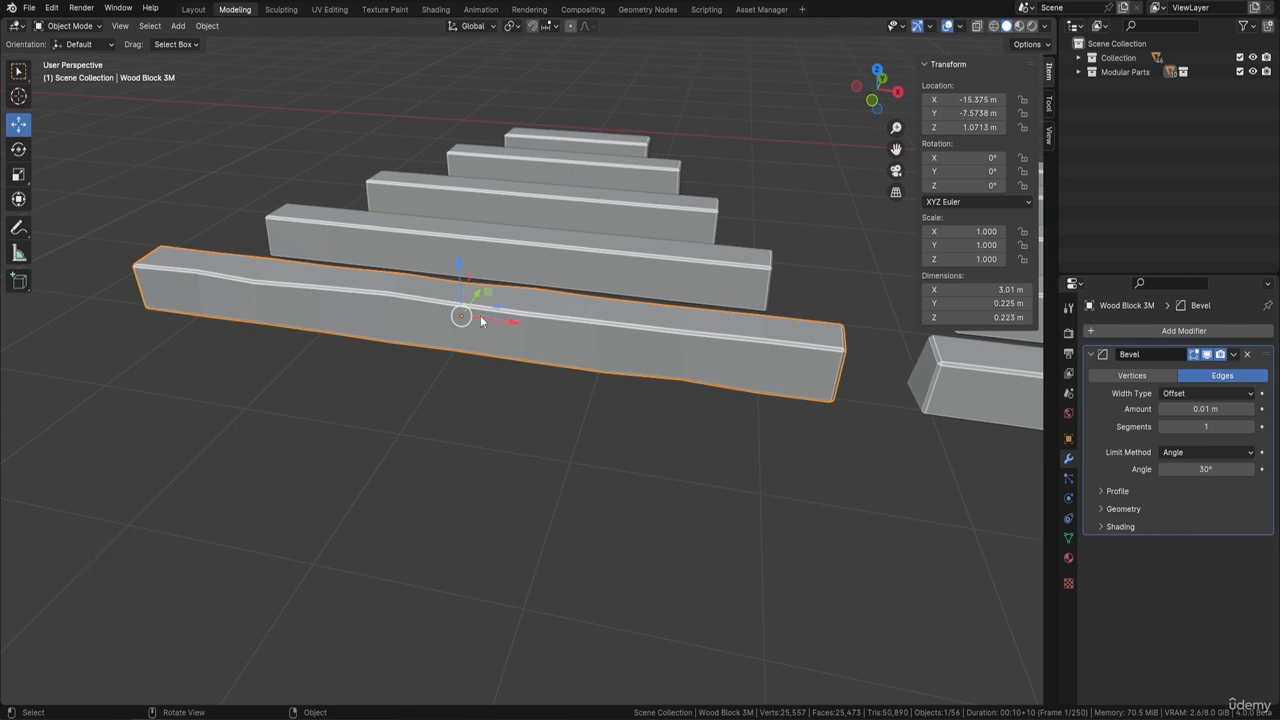
# - Shade the randomized 3 m wood block with Auto Smooth
pyautogui.rightClick(521, 310)
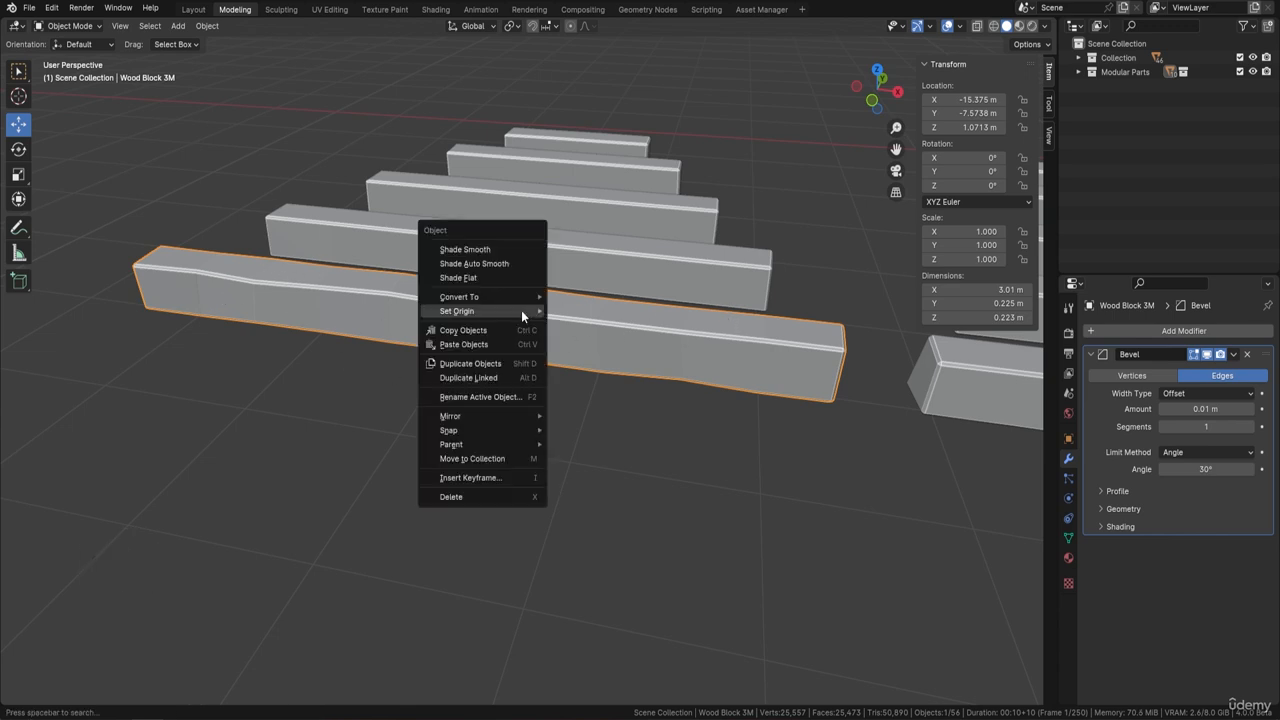
pyautogui.click(485, 264)
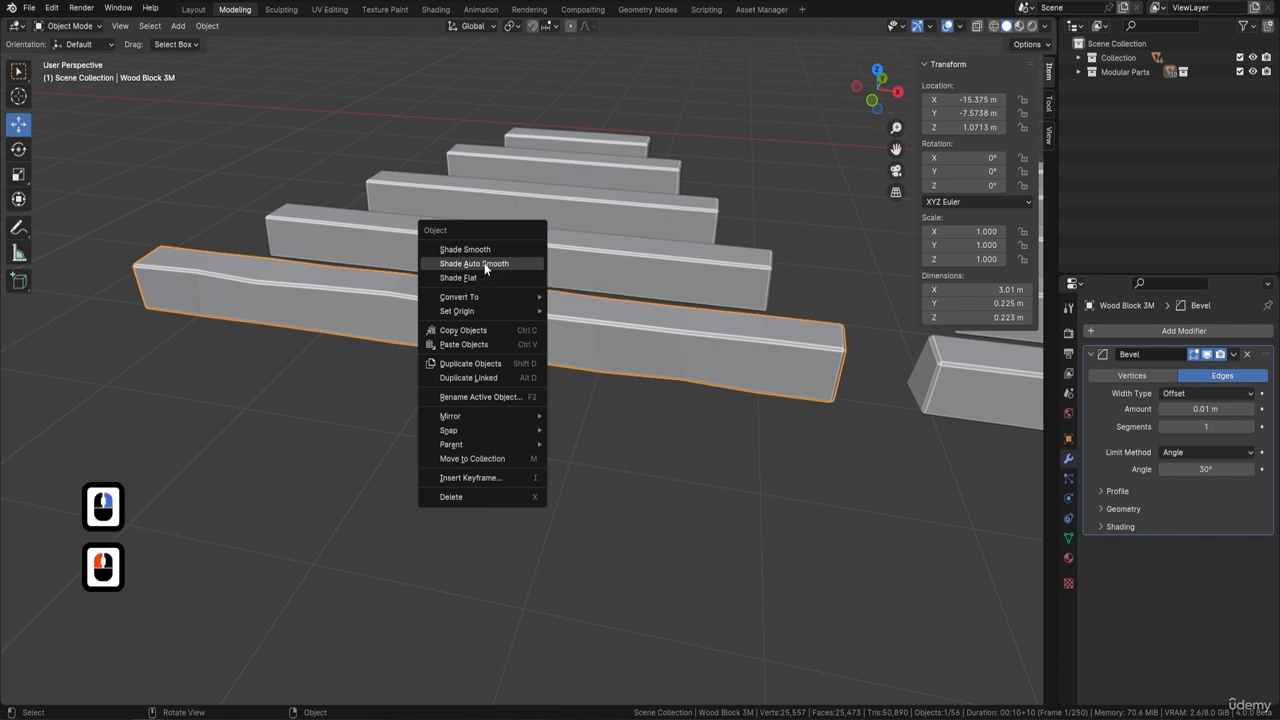
pyautogui.moveTo(603, 343); pyautogui.dragTo(436, 237, button='middle')
pyautogui.moveTo(640, 263); pyautogui.dragTo(443, 297, button='middle')
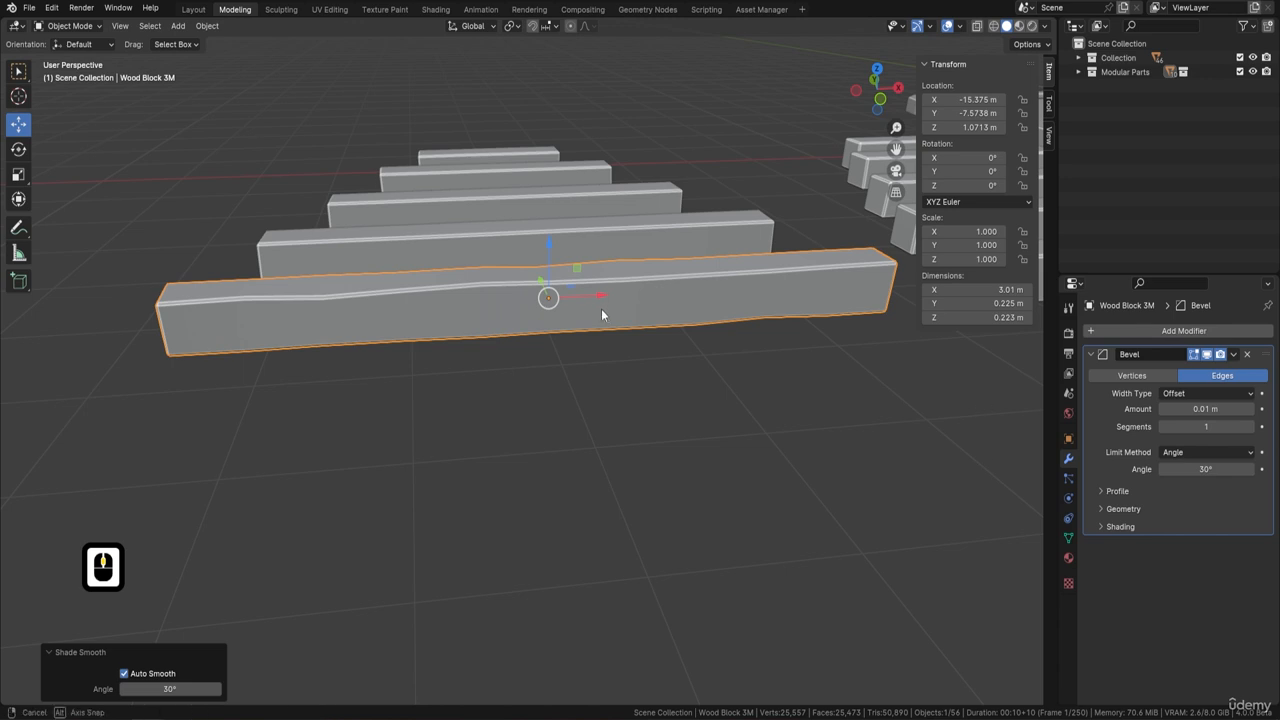
pyautogui.moveTo(601, 308); pyautogui.dragTo(435, 270, button='middle')
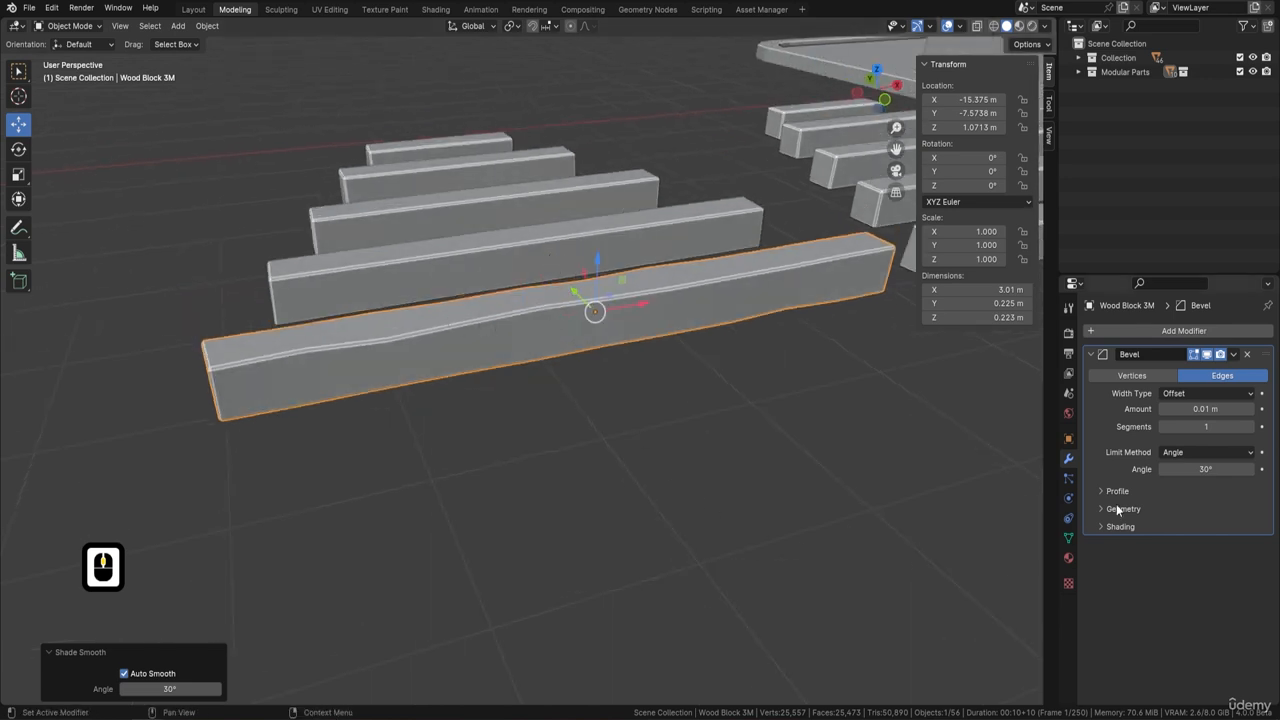
# - Apply the Bevel modifier on the randomized 3 m wood block
pyautogui.press('ctrl')
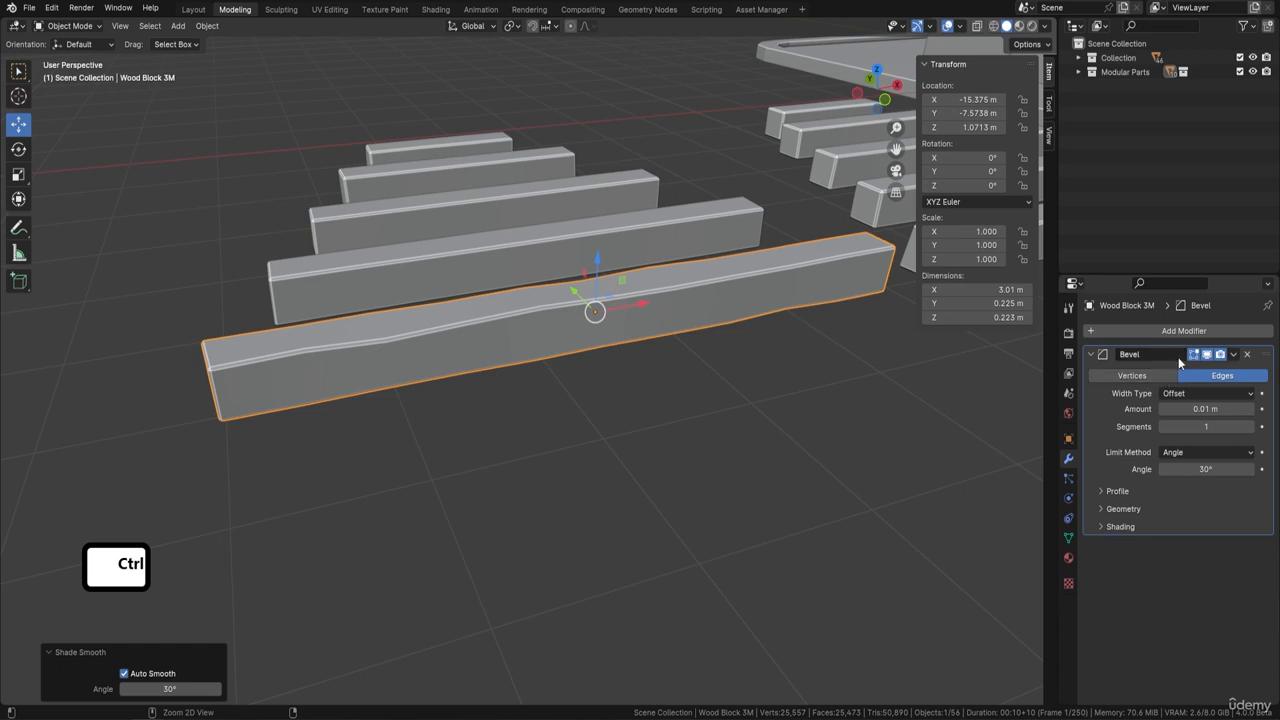
pyautogui.click(1234, 355)
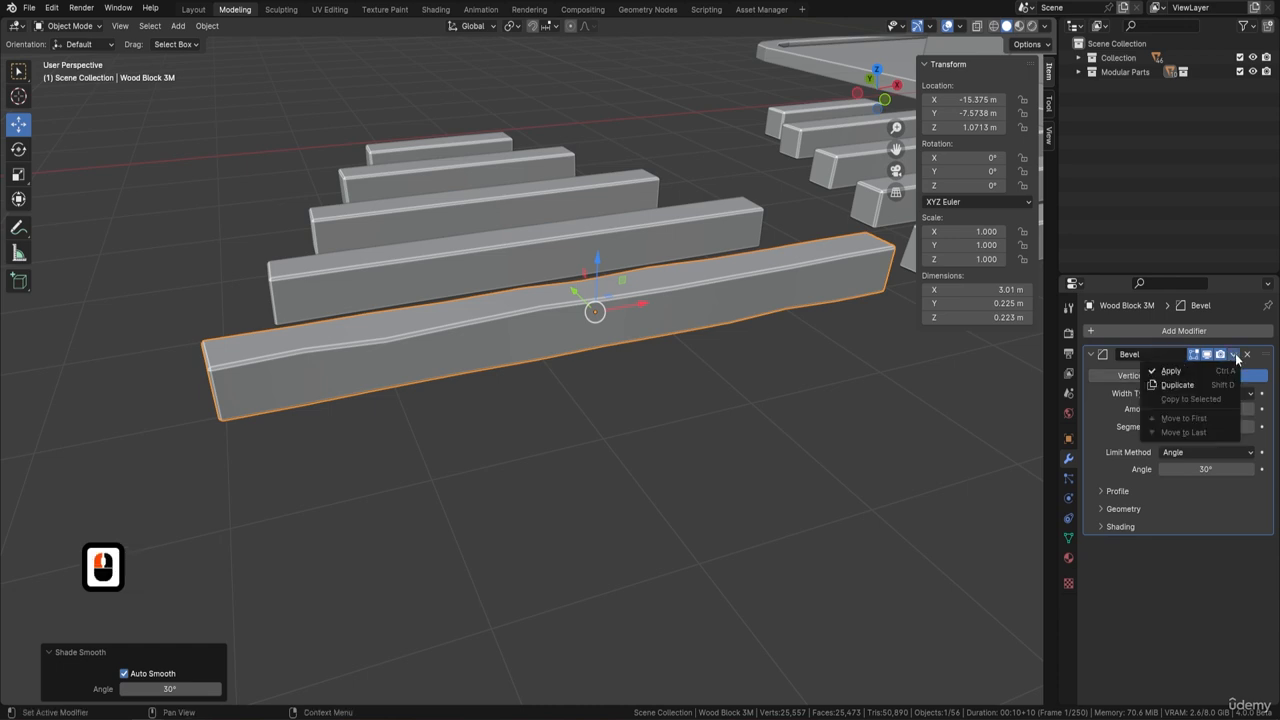
pyautogui.click(1170, 371)
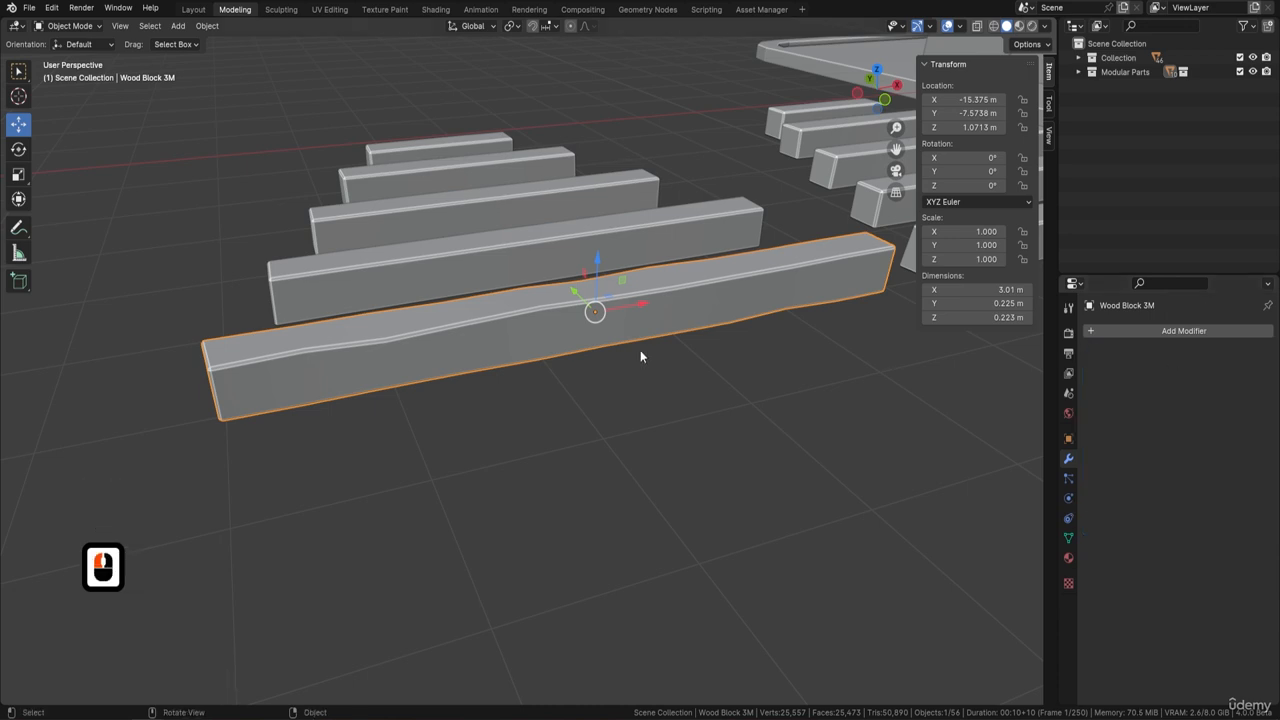
# - Randomize all vertices of the 3 m wood block's mesh with the bevel applied
pyautogui.press('Tab')
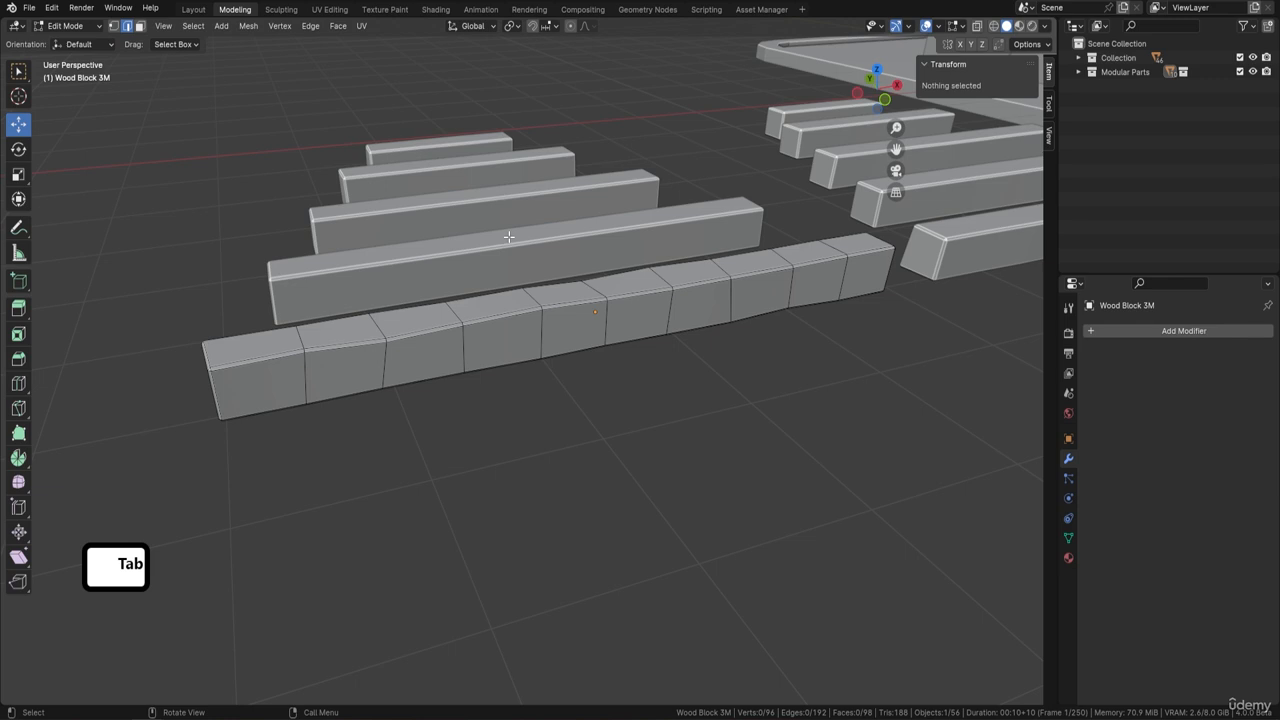
pyautogui.press('a')
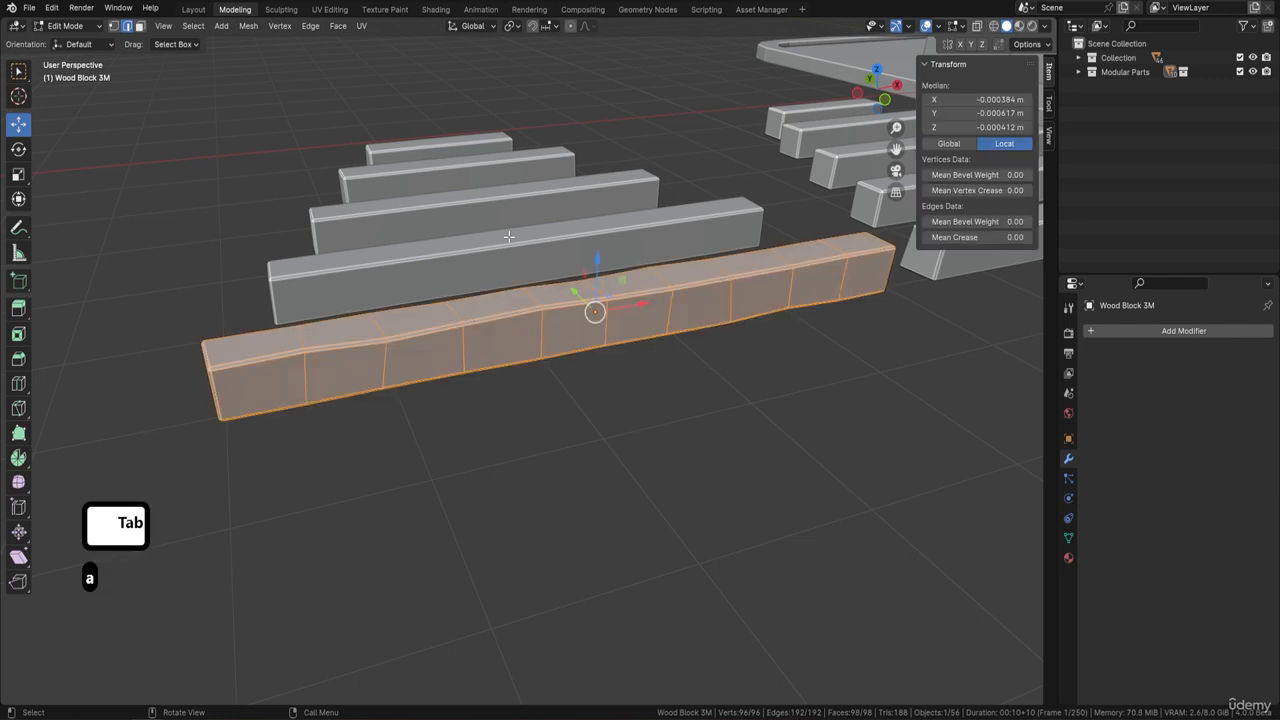
pyautogui.click(248, 26)
pyautogui.click(279, 43)
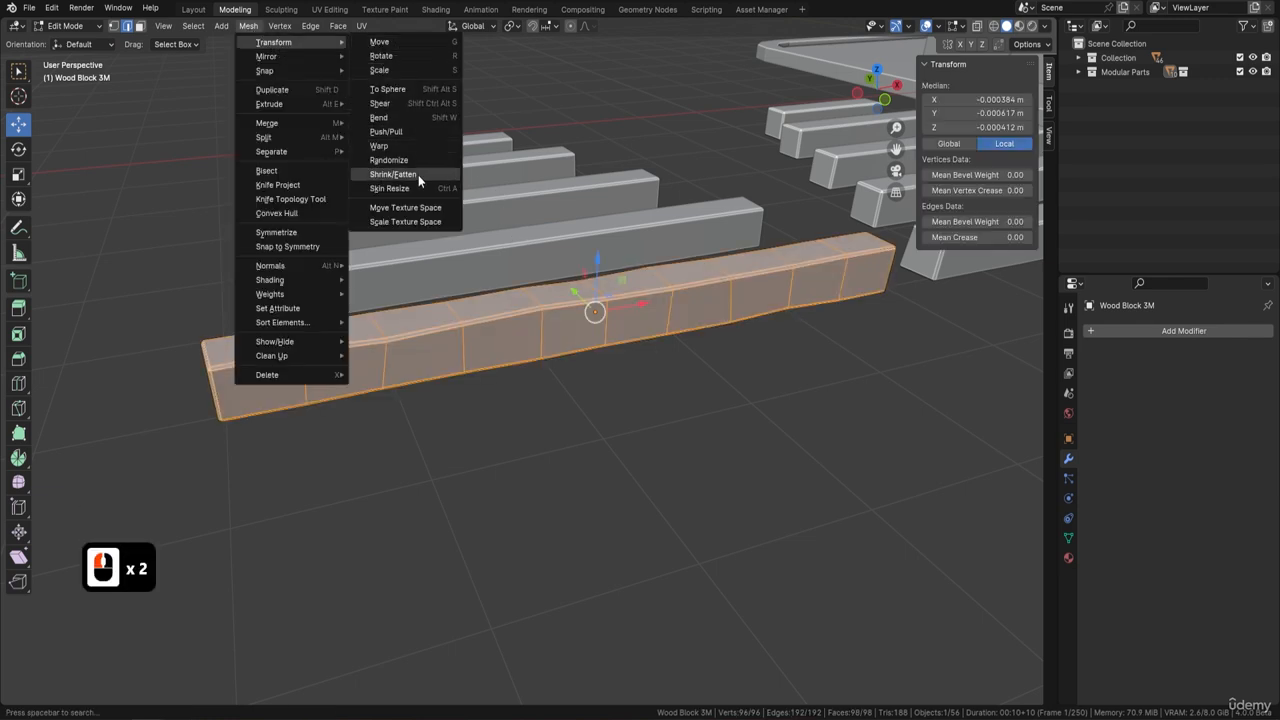
pyautogui.click(388, 160)
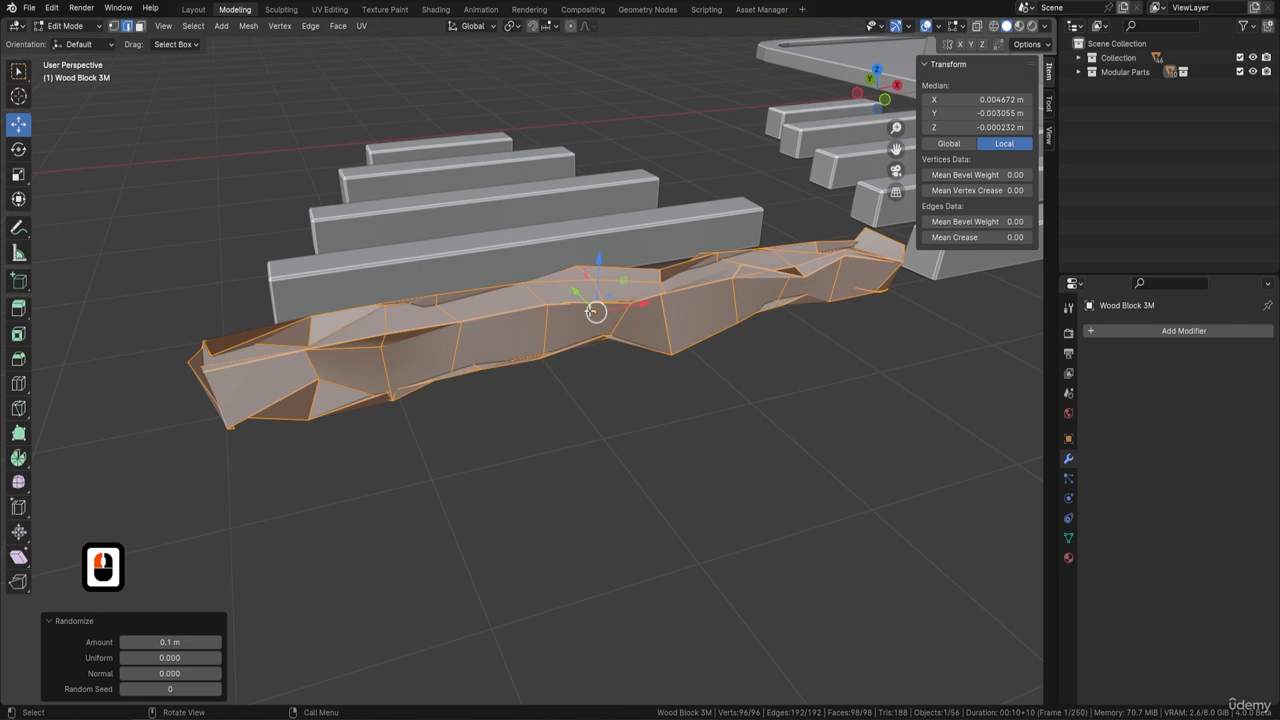
# - Reduce the second Randomize amount on the 3 m wood block to 0.01 m and return to Object Mode
pyautogui.click(124, 642)
pyautogui.click(124, 642)
pyautogui.click(124, 642)
pyautogui.click(124, 642)
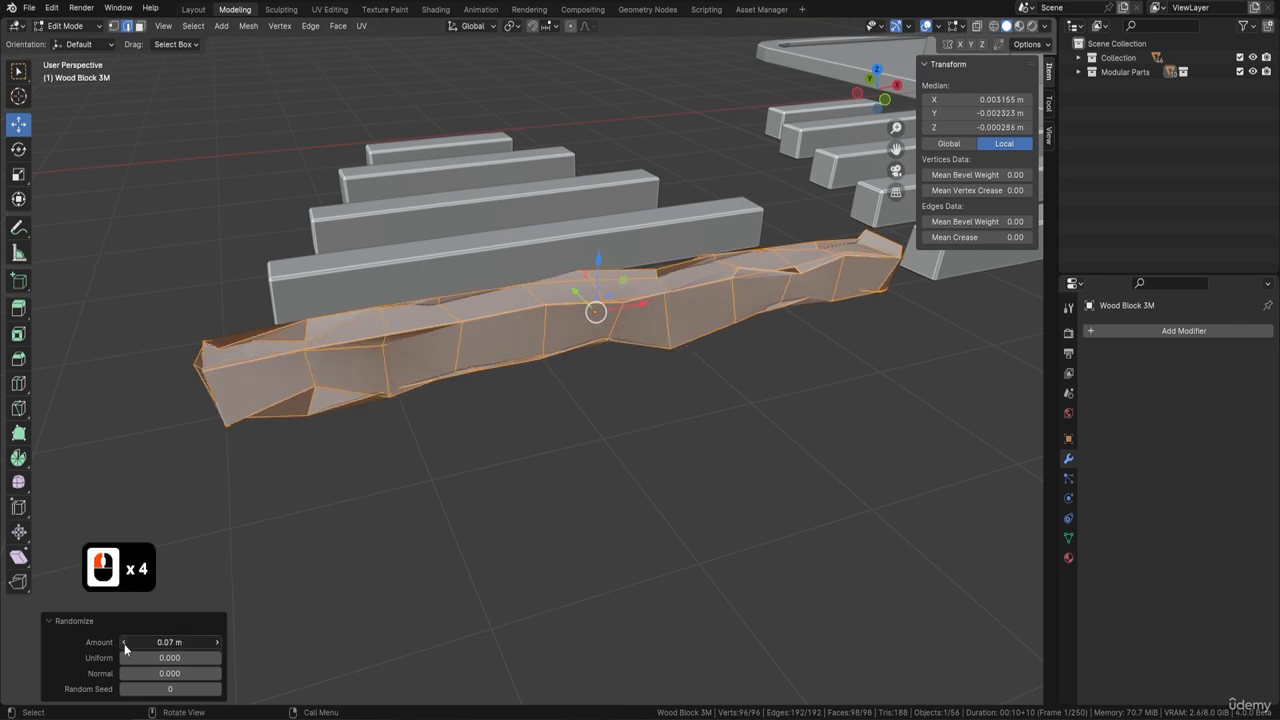
pyautogui.click(124, 642)
pyautogui.click(124, 642)
pyautogui.click(124, 642)
pyautogui.click(124, 642)
pyautogui.click(124, 645)
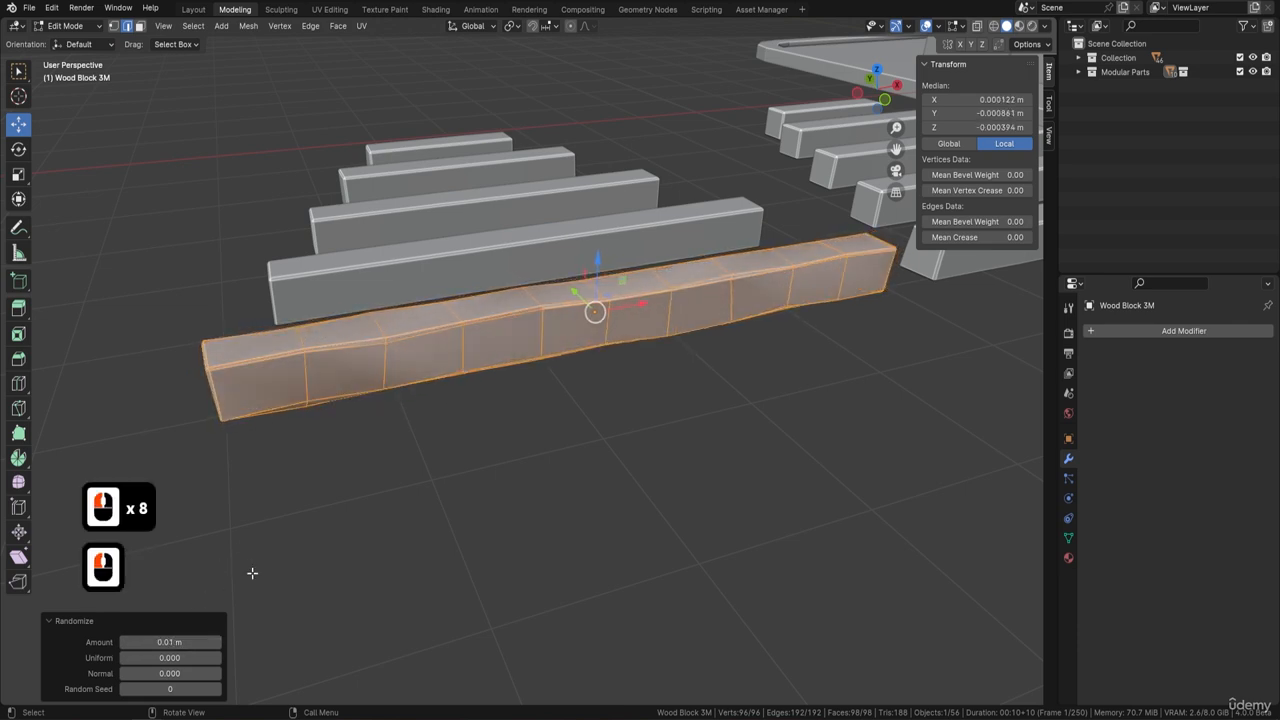
pyautogui.moveTo(344, 468); pyautogui.dragTo(523, 341, button='middle')
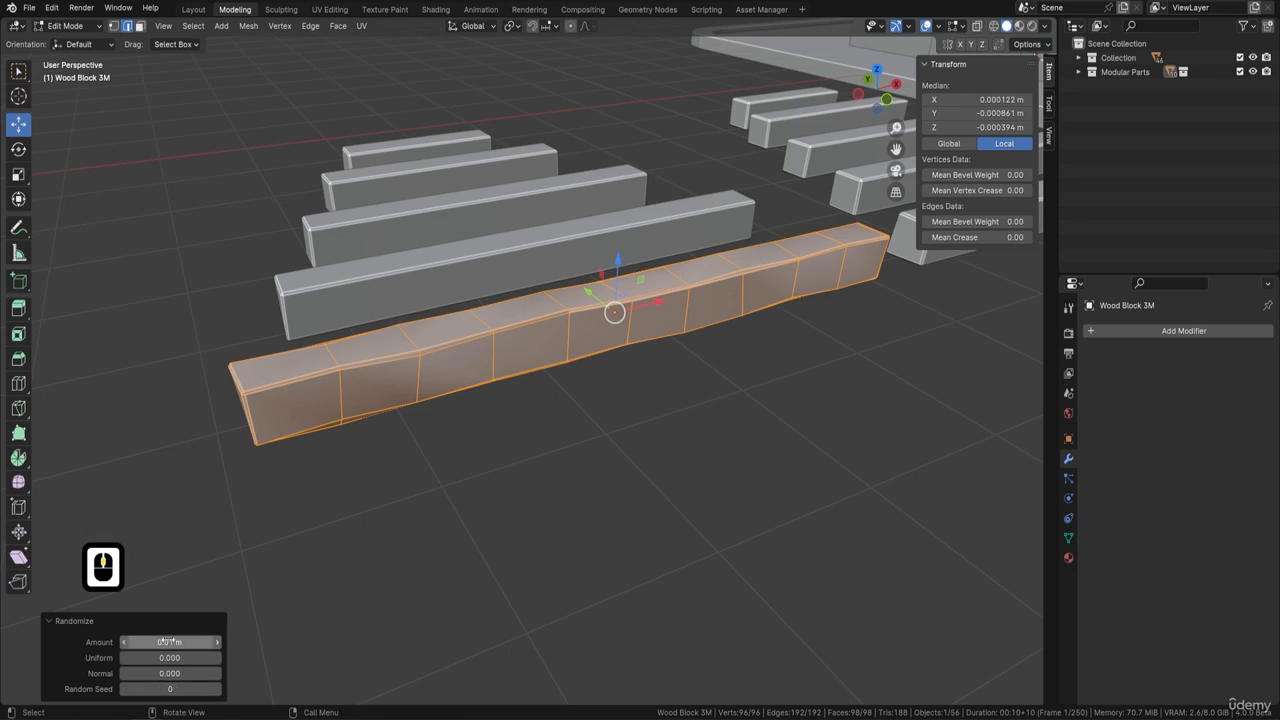
pyautogui.press('Tab')
pyautogui.moveTo(479, 439); pyautogui.dragTo(189, 317, button='middle')
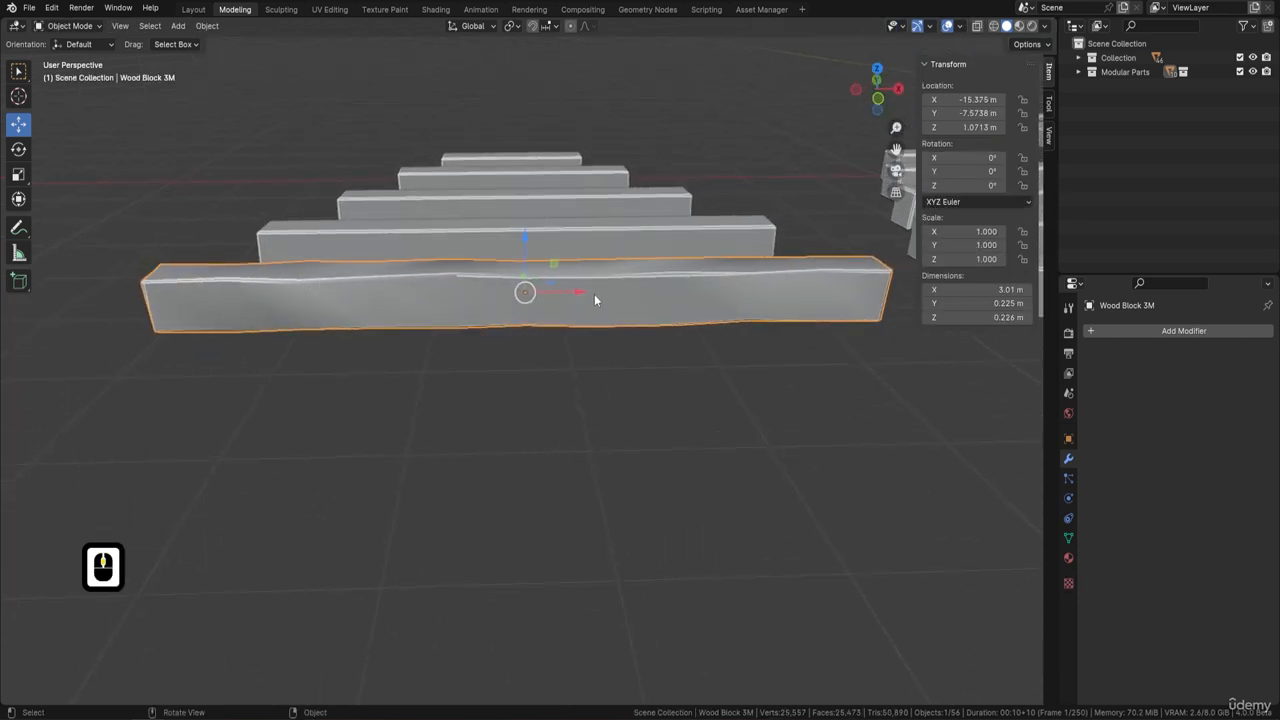
# - Undo the second randomization and the applied Bevel modifier on the 3 m wood block
pyautogui.press('ctrl')
pyautogui.hotkey('ctrl', 'z')
pyautogui.hotkey('ctrl', 'z')
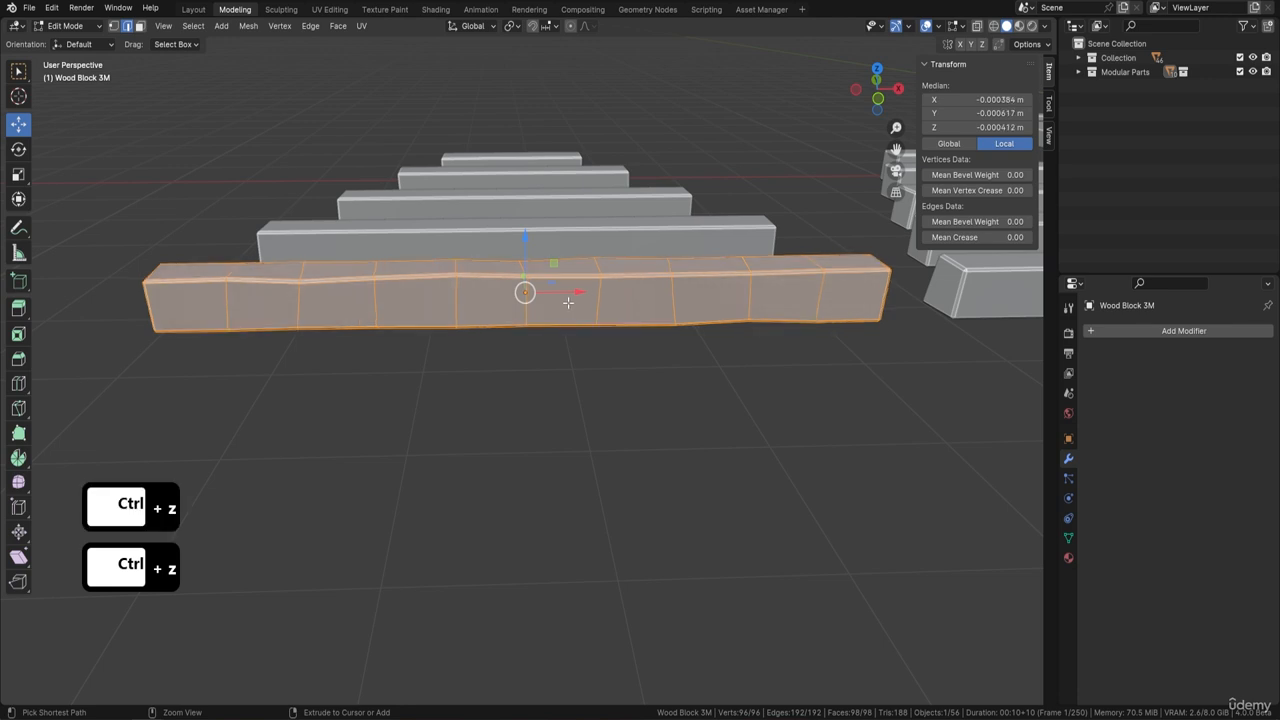
pyautogui.hotkey('ctrl', 'z')
pyautogui.hotkey('ctrl', 'z')
pyautogui.hotkey('ctrl', 'z')
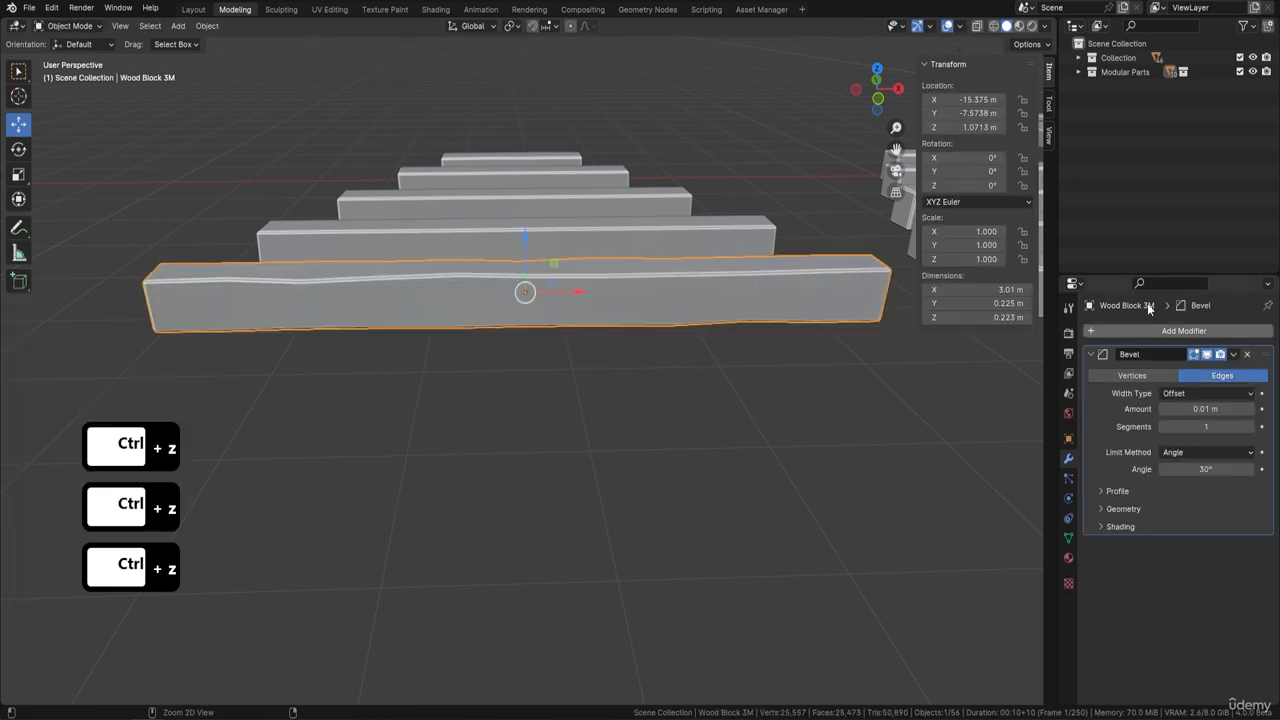
# - Select the nine other wood blocks in both rows, leaving out the randomized 3 m block
pyautogui.moveTo(566, 331); pyautogui.dragTo(512, 326, button='middle')
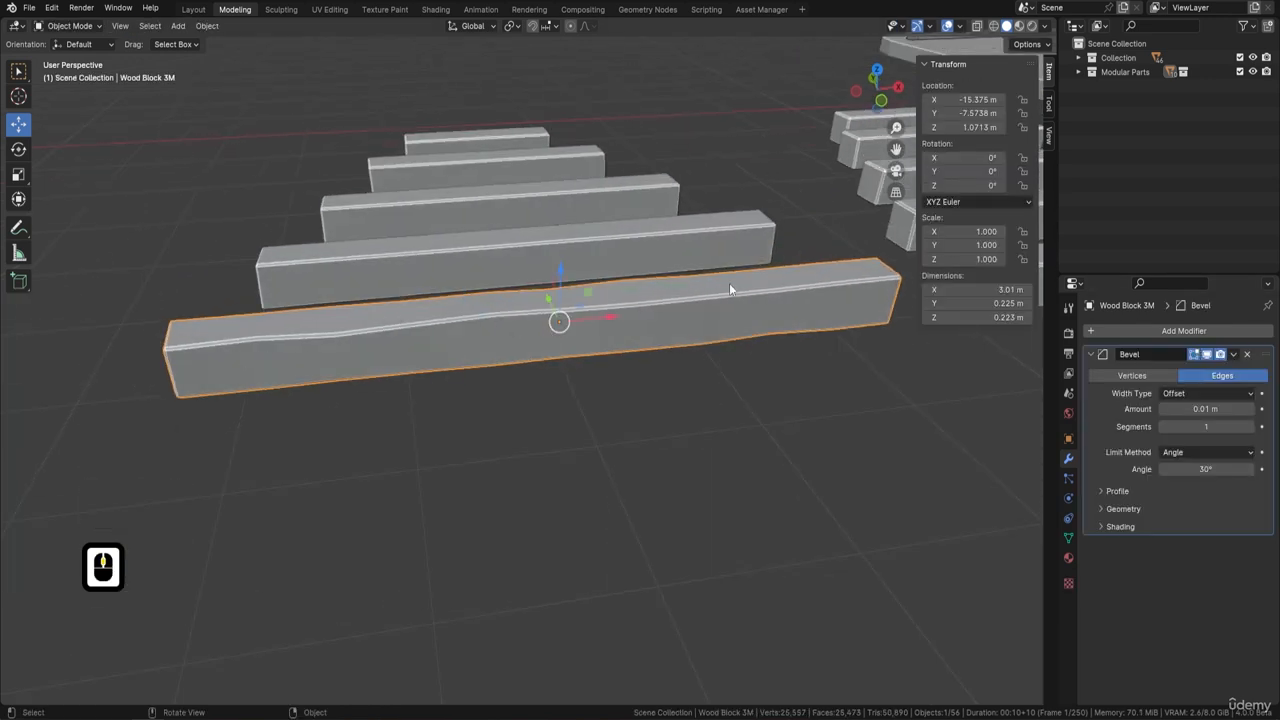
pyautogui.moveTo(729, 284); pyautogui.dragTo(250, 228, button='middle')
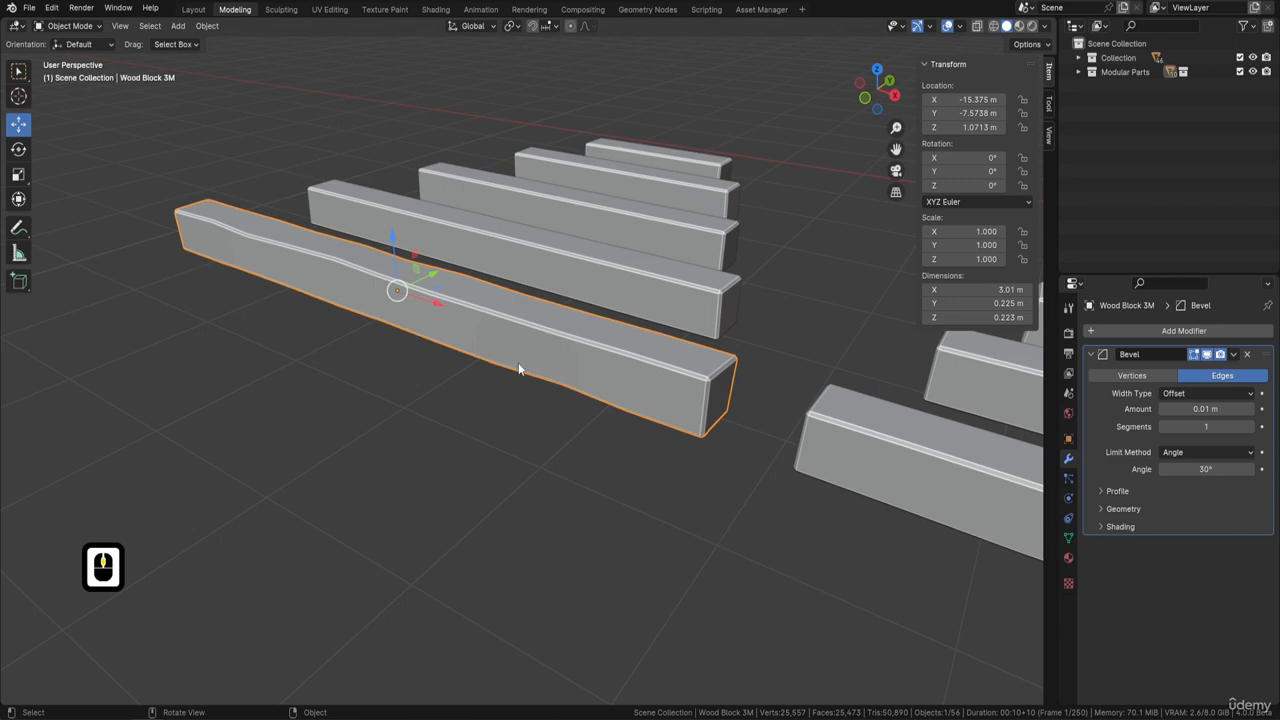
pyautogui.moveTo(518, 369); pyautogui.dragTo(571, 252, button='middle')
pyautogui.keyDown('shift'); pyautogui.moveTo(542, 311); pyautogui.dragTo(530, 316, button='middle'); pyautogui.keyUp('shift')
pyautogui.click(514, 317)
pyautogui.keyDown('shift'); pyautogui.click(480, 272); pyautogui.keyUp('shift')
pyautogui.keyDown('shift'); pyautogui.click(392, 240); pyautogui.keyUp('shift')
pyautogui.keyDown('shift'); pyautogui.click(354, 219); pyautogui.keyUp('shift')
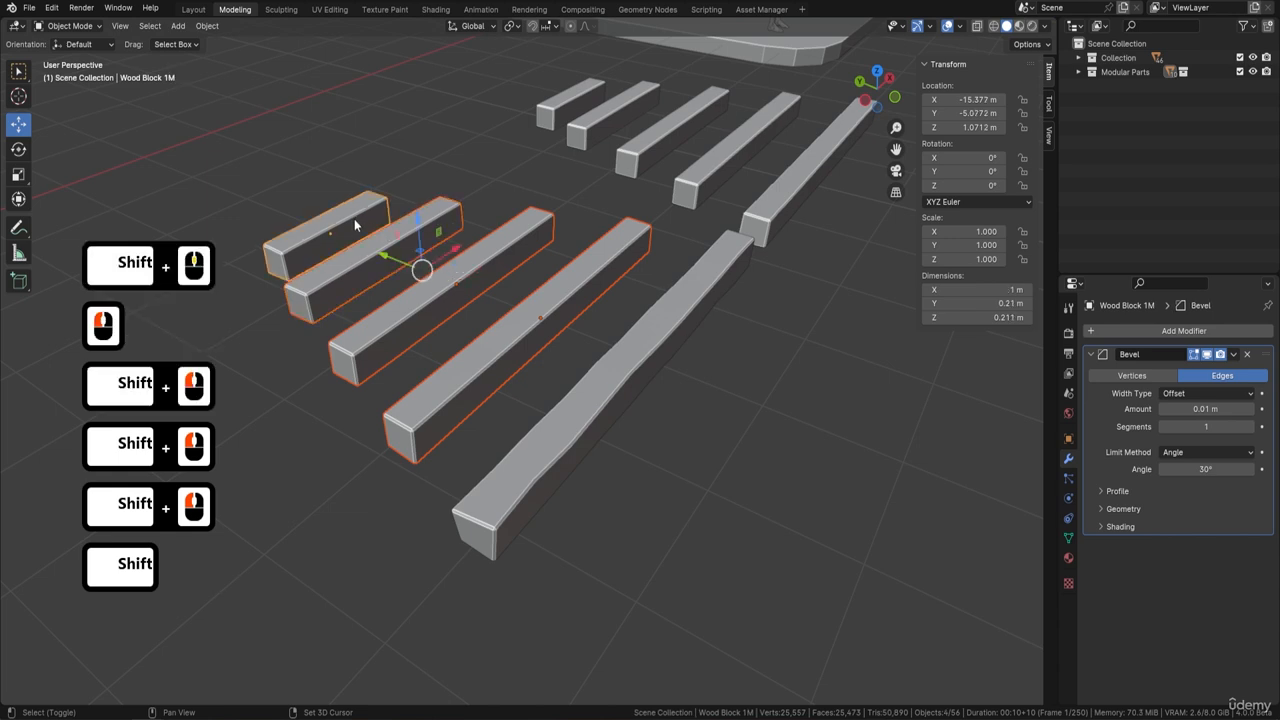
pyautogui.keyDown('shift'); pyautogui.moveTo(463, 243); pyautogui.dragTo(490, 281, button='middle'); pyautogui.keyUp('shift')
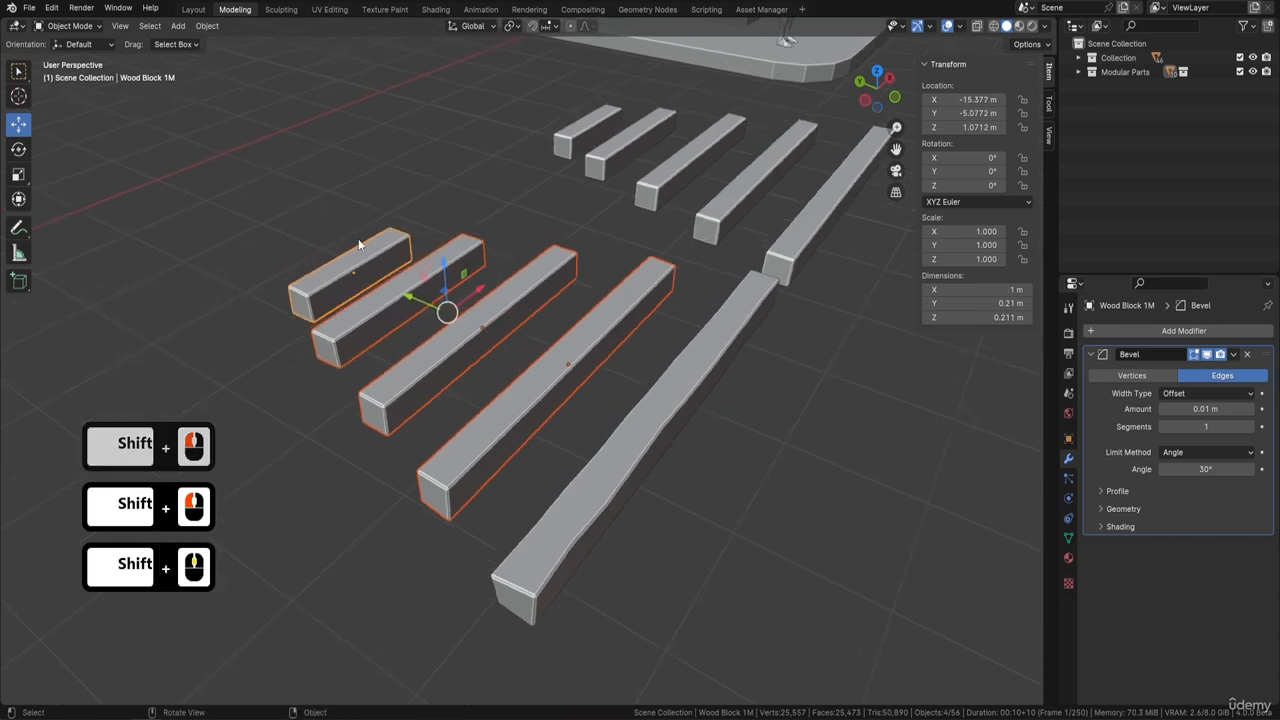
pyautogui.keyDown('shift'); pyautogui.click(807, 234); pyautogui.keyUp('shift')
pyautogui.keyDown('shift'); pyautogui.click(740, 195); pyautogui.keyUp('shift')
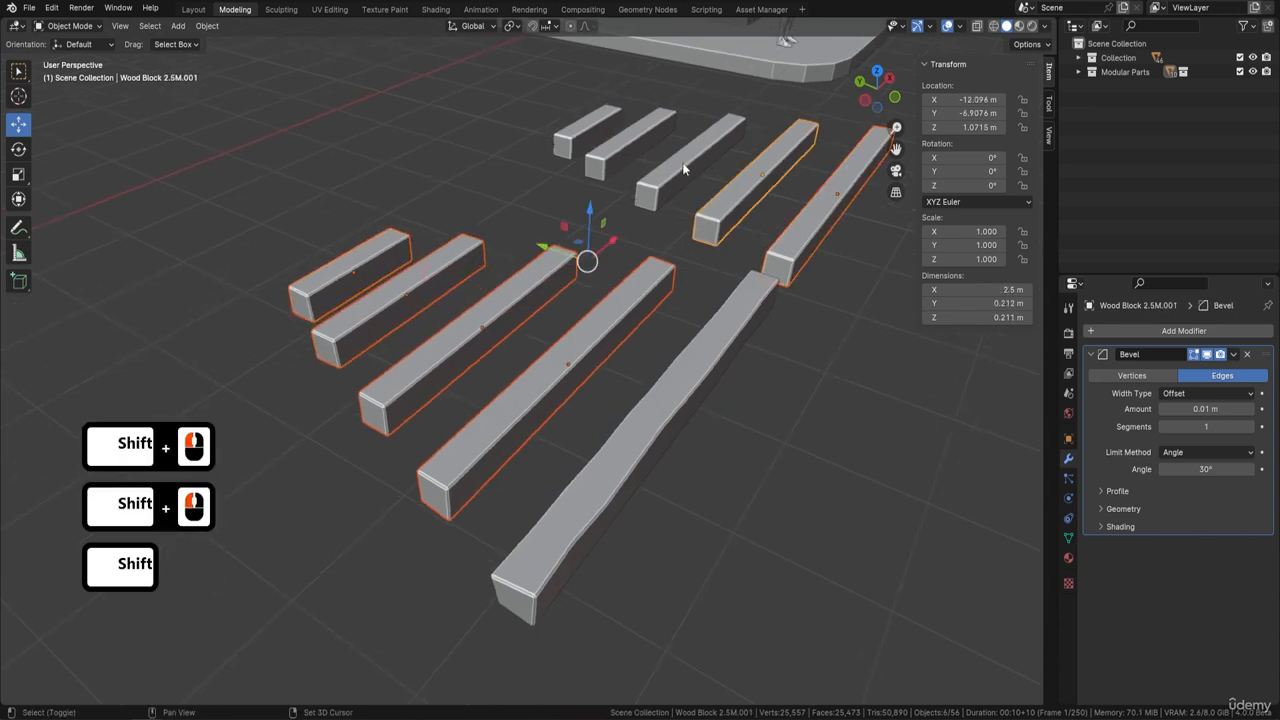
pyautogui.keyDown('shift'); pyautogui.click(685, 158); pyautogui.keyUp('shift')
pyautogui.keyDown('shift'); pyautogui.click(618, 140); pyautogui.keyUp('shift')
pyautogui.keyDown('shift'); pyautogui.click(590, 130); pyautogui.keyUp('shift')
pyautogui.moveTo(590, 132); pyautogui.dragTo(566, 343, button='middle')
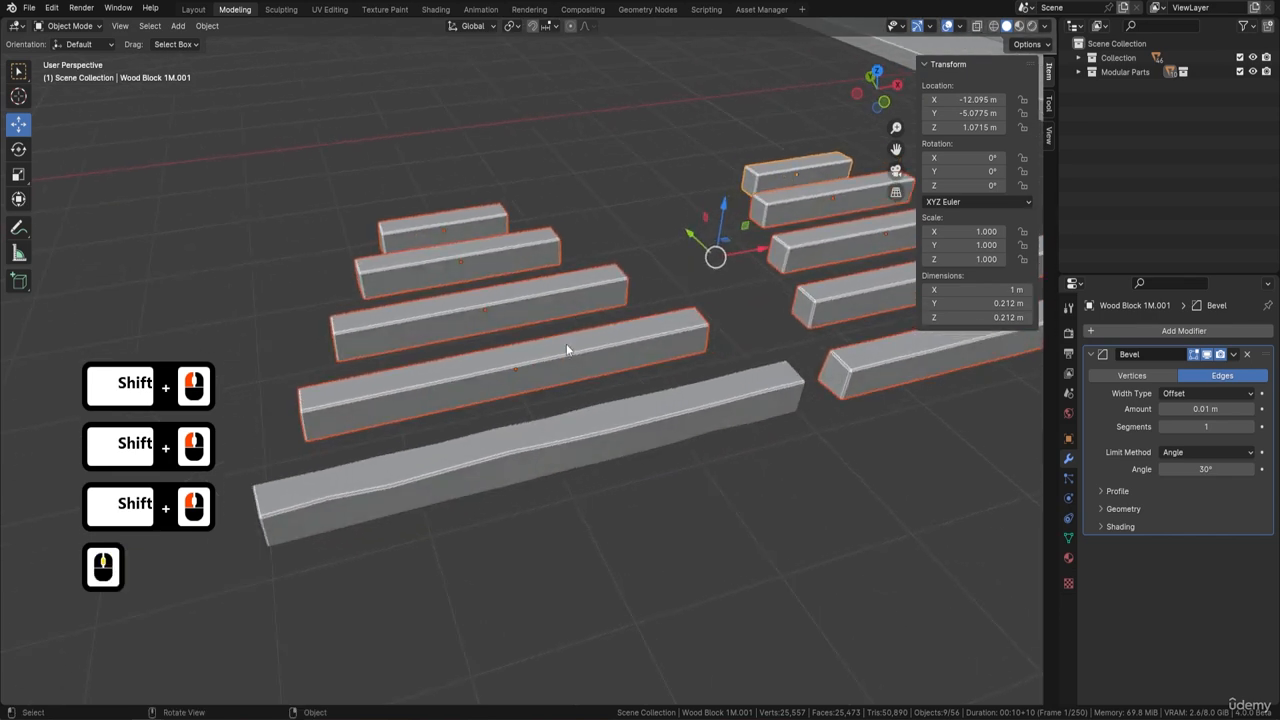
# - Randomize all vertices of the nine selected wood blocks together in Edit Mode
pyautogui.keyDown('shift'); pyautogui.moveTo(660, 296); pyautogui.dragTo(580, 287, button='middle'); pyautogui.keyUp('shift')
pyautogui.press('Tab')
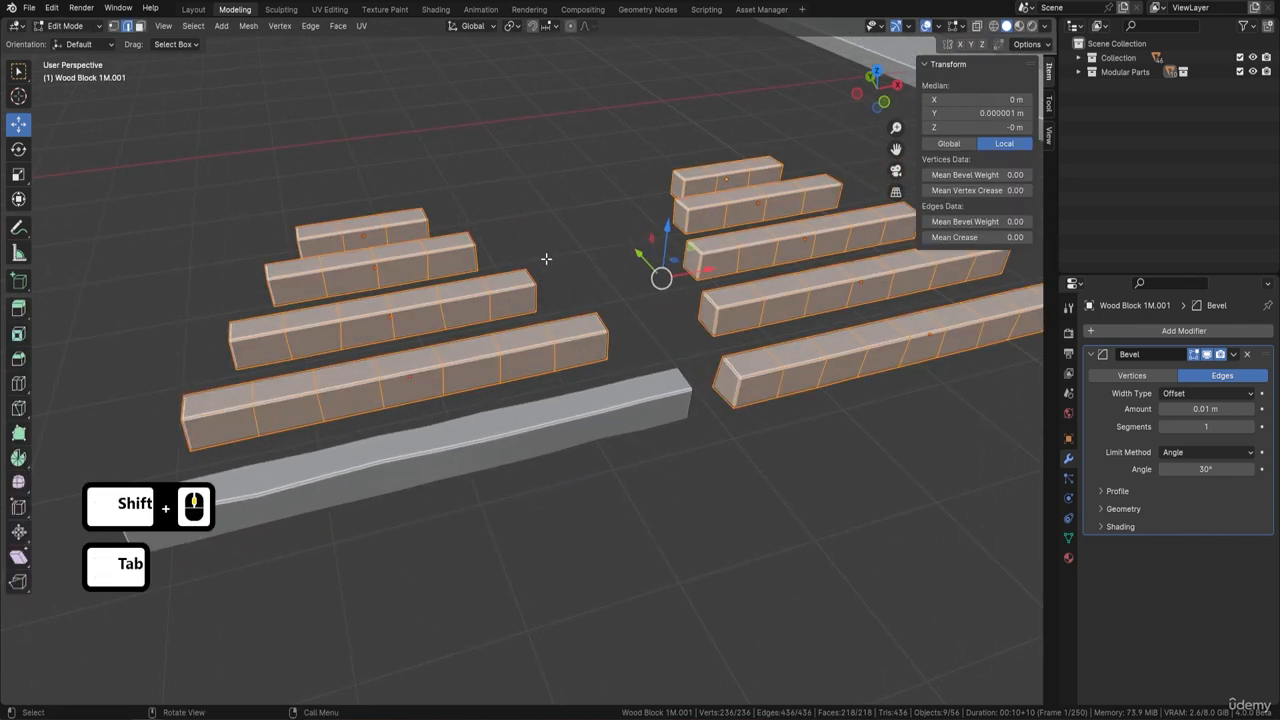
pyautogui.press('a')
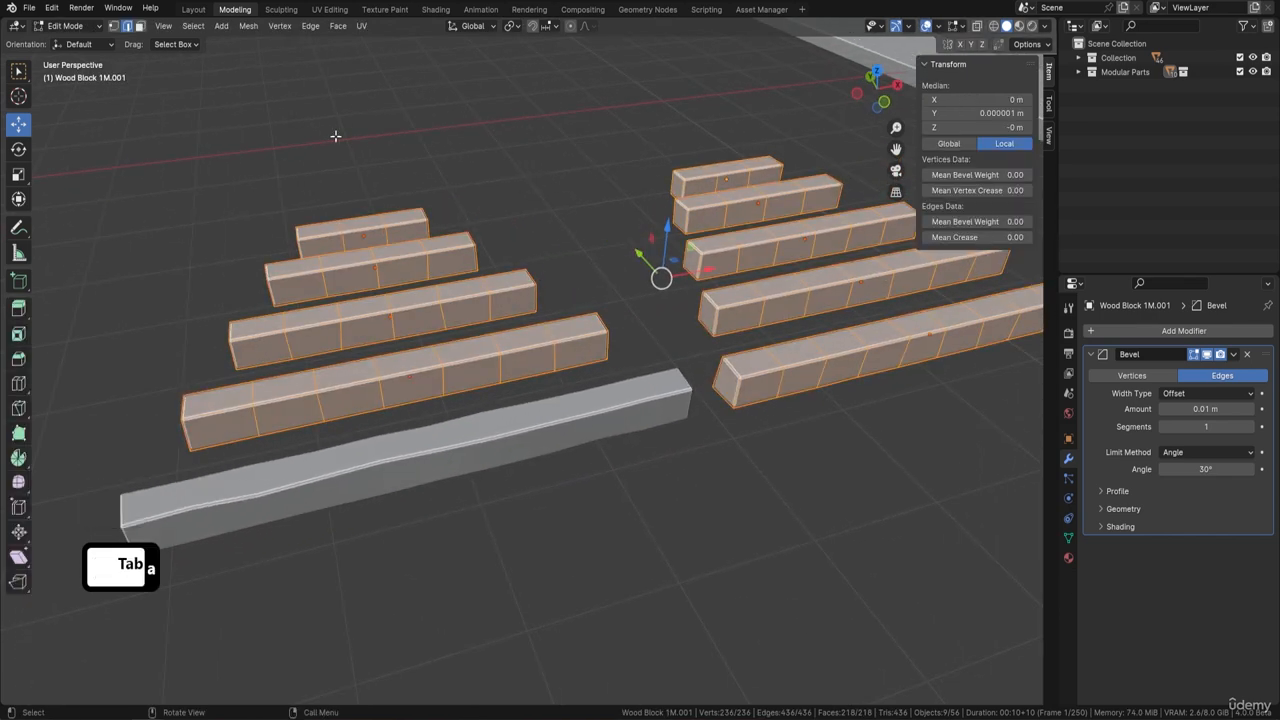
pyautogui.click(247, 28)
pyautogui.click(275, 42)
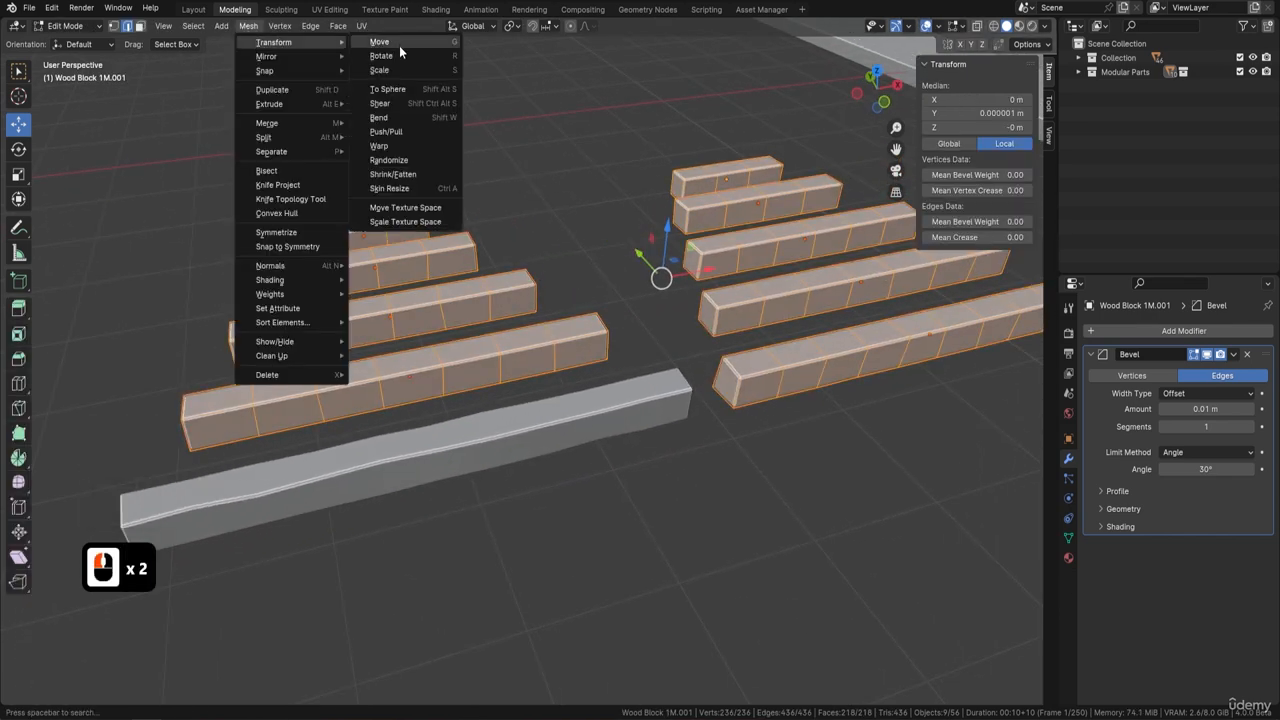
pyautogui.click(412, 160)
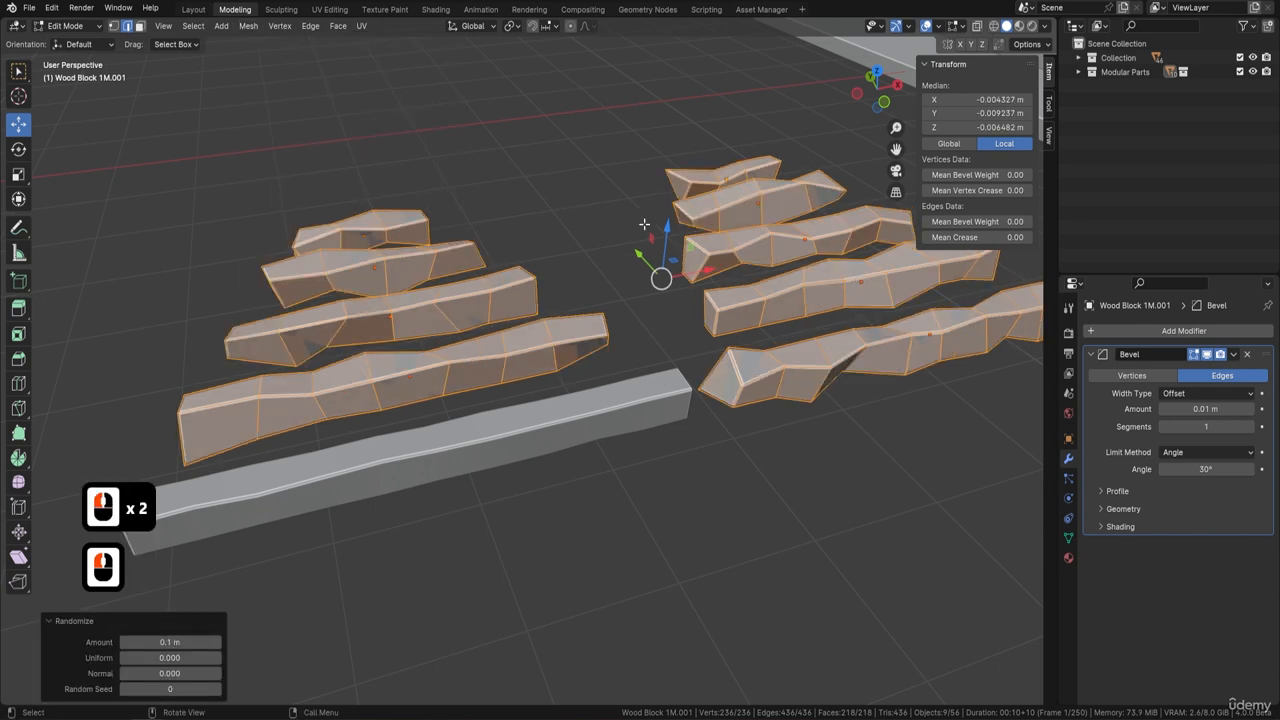
# - Reduce the Randomize amount for the nine wood blocks to 0.01 m and return to Object Mode
pyautogui.click(125, 641)
pyautogui.click(125, 641)
pyautogui.click(125, 641)
pyautogui.click(125, 641)
pyautogui.click(125, 641)
pyautogui.click(125, 641)
pyautogui.click(125, 641)
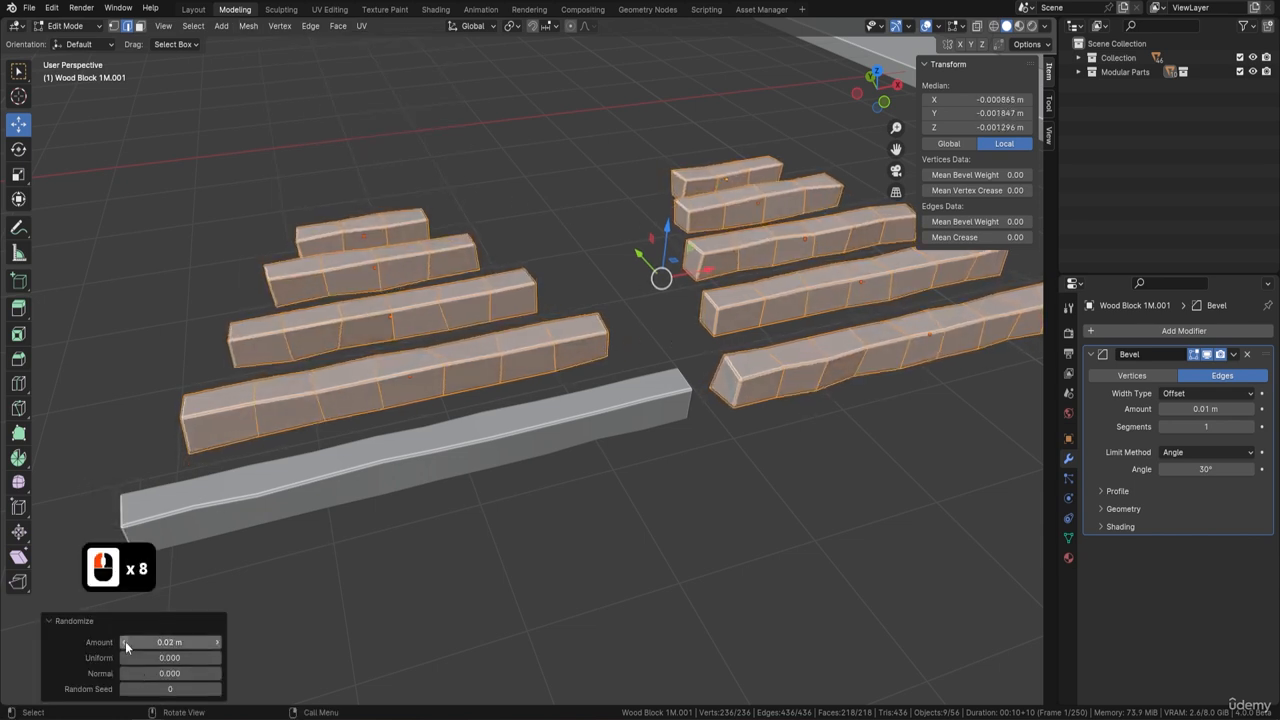
pyautogui.click(125, 641)
pyautogui.moveTo(572, 438); pyautogui.dragTo(503, 410, button='middle')
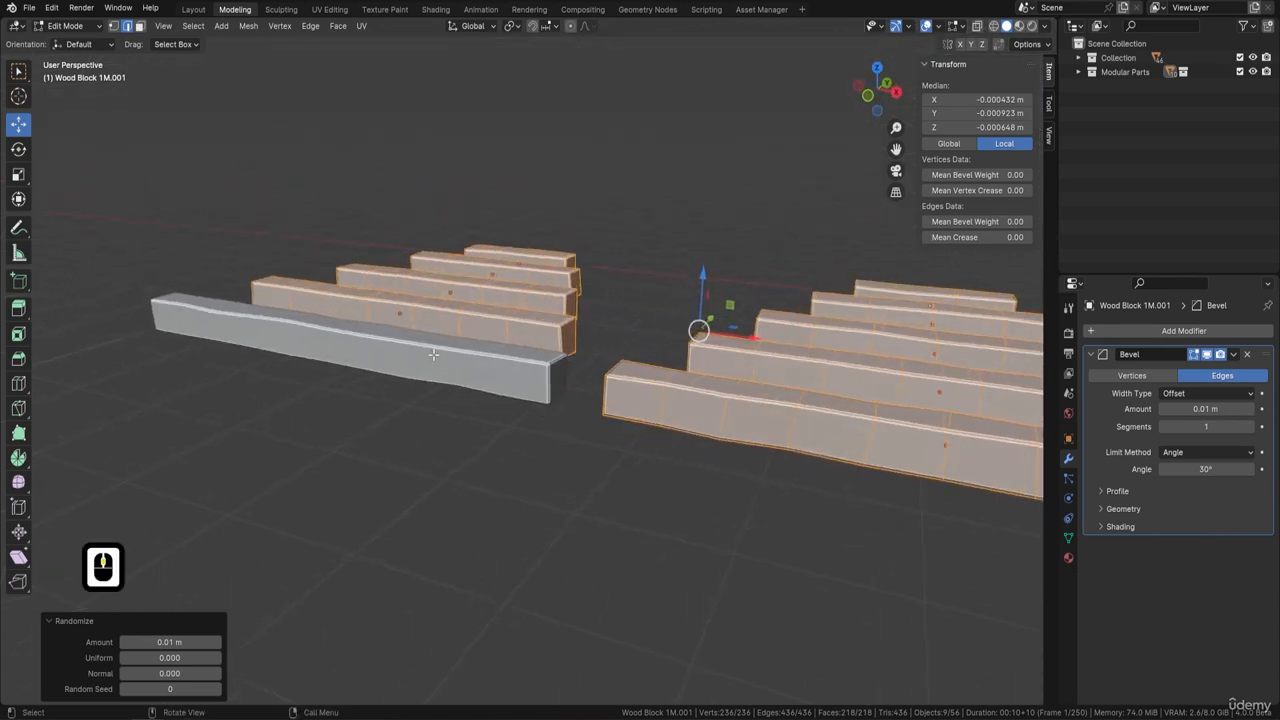
pyautogui.moveTo(433, 354); pyautogui.dragTo(630, 358, button='middle')
pyautogui.press('Tab')
# - Shade the nine selected wood blocks smooth with Auto Smooth at 30°
pyautogui.rightClick(510, 309)
pyautogui.click(515, 310)
pyautogui.scroll(1, 438, 389)
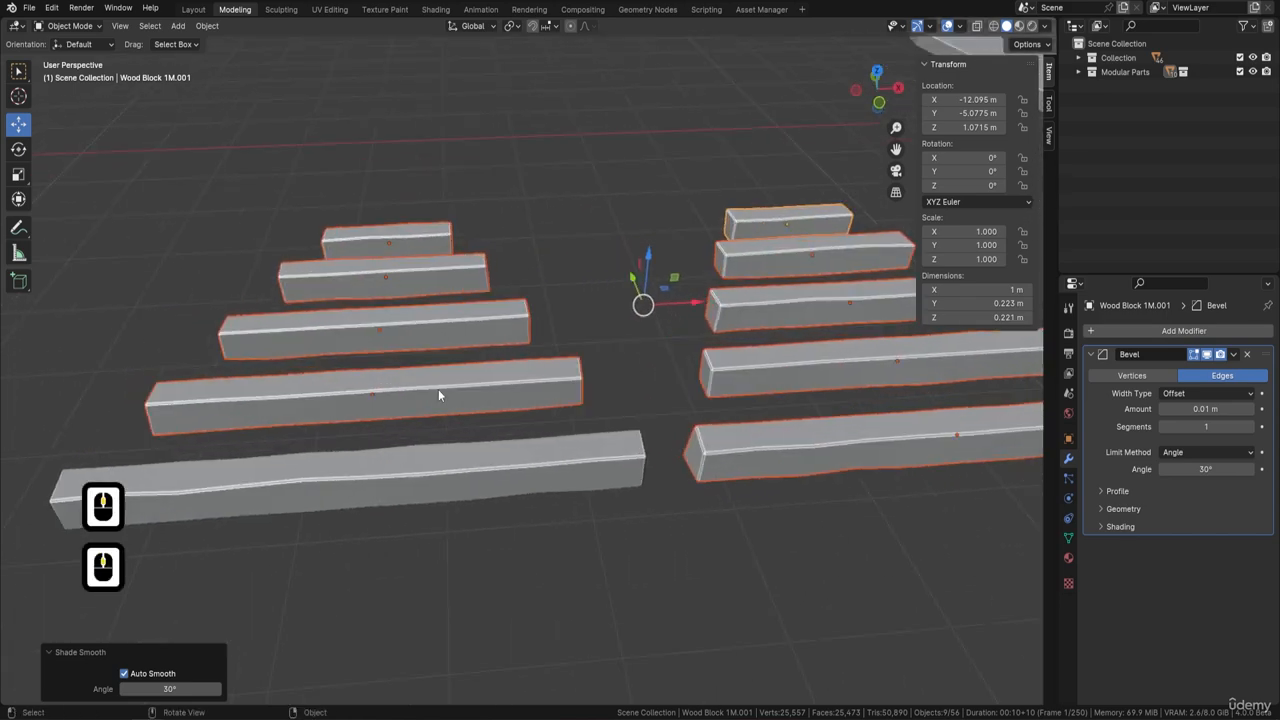
pyautogui.moveTo(438, 389); pyautogui.dragTo(575, 331, button='middle')
pyautogui.keyDown('shift'); pyautogui.moveTo(755, 315); pyautogui.dragTo(686, 353, button='middle'); pyautogui.keyUp('shift')
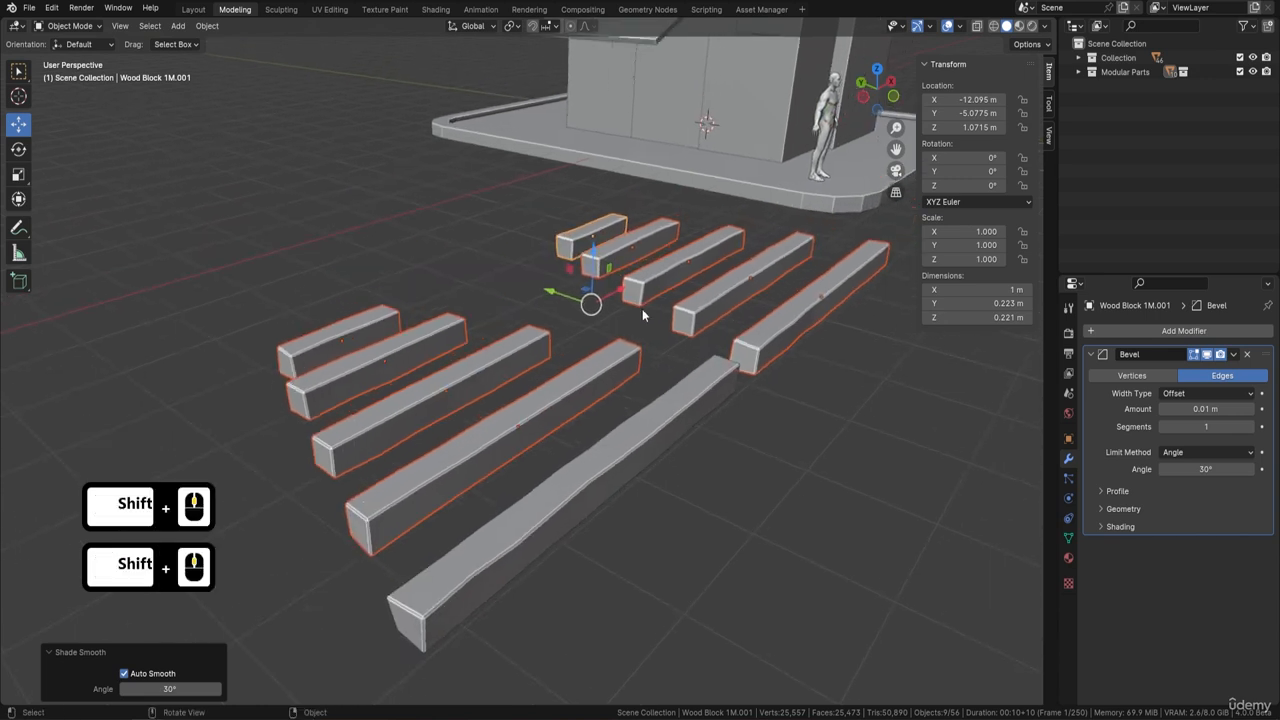
pyautogui.keyDown('shift'); pyautogui.moveTo(642, 309); pyautogui.dragTo(578, 343, button='middle'); pyautogui.keyUp('shift')
pyautogui.moveTo(464, 349); pyautogui.dragTo(486, 372, button='middle')
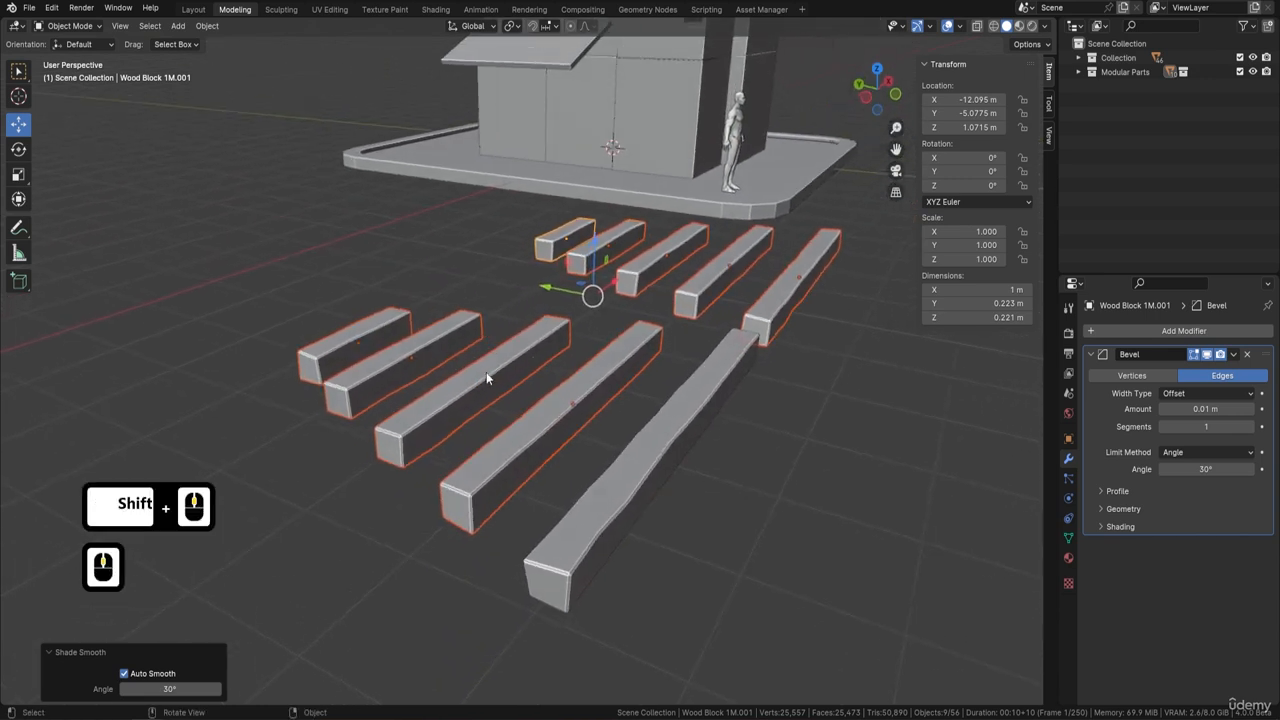
# - Randomize all vertices of Wood Block 2M once more in Edit Mode
pyautogui.click(514, 355)
pyautogui.moveTo(609, 317); pyautogui.dragTo(582, 353, button='middle')
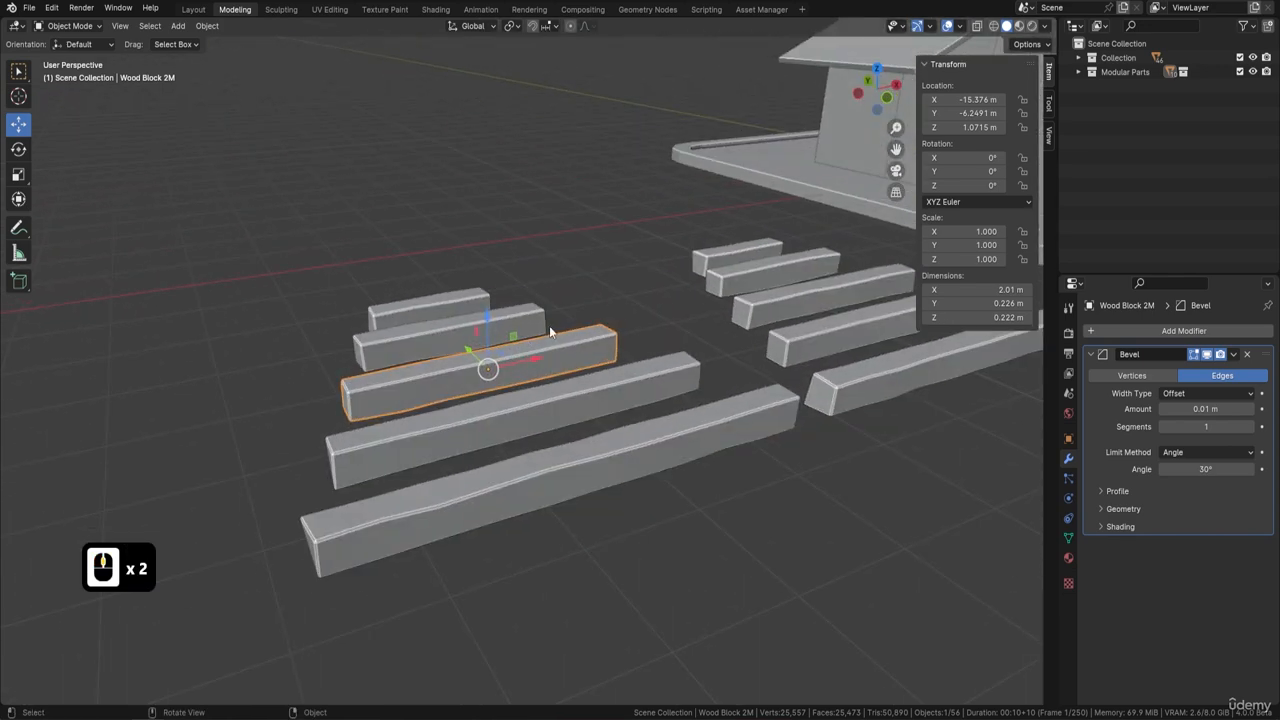
pyautogui.moveTo(745, 411); pyautogui.dragTo(622, 303, button='middle')
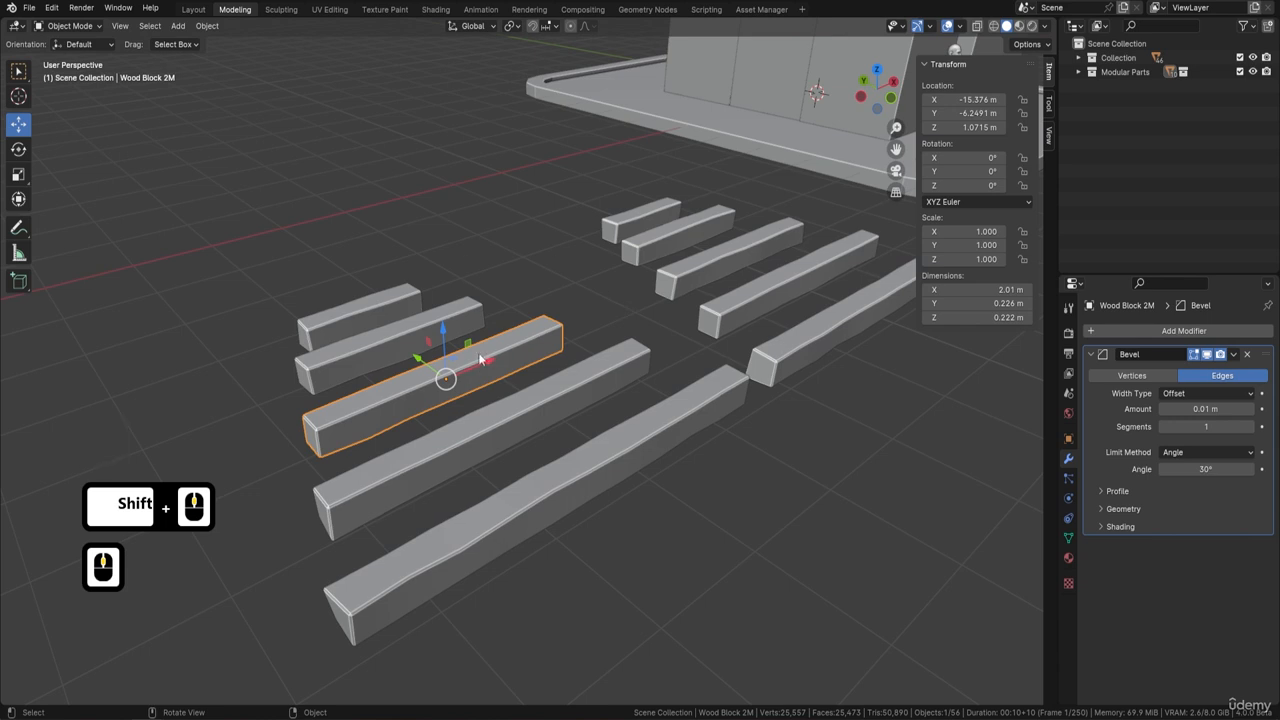
pyautogui.press('Tab')
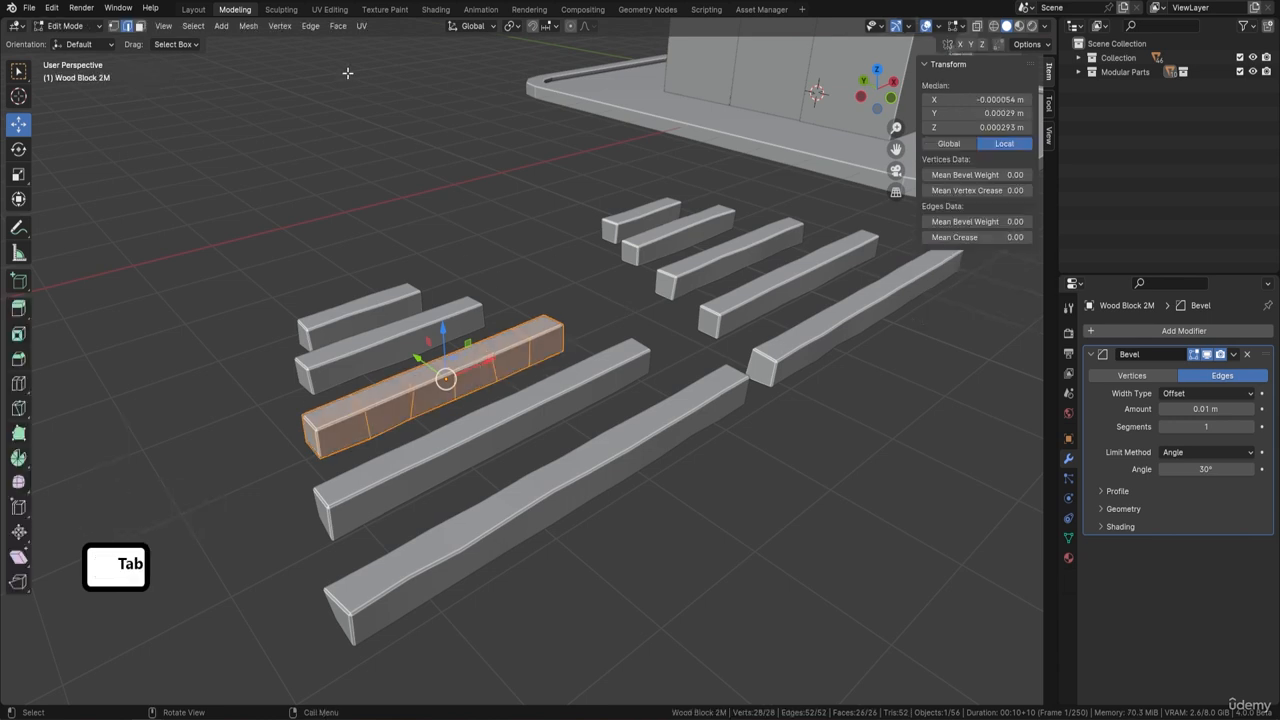
pyautogui.click(248, 26)
pyautogui.click(273, 42)
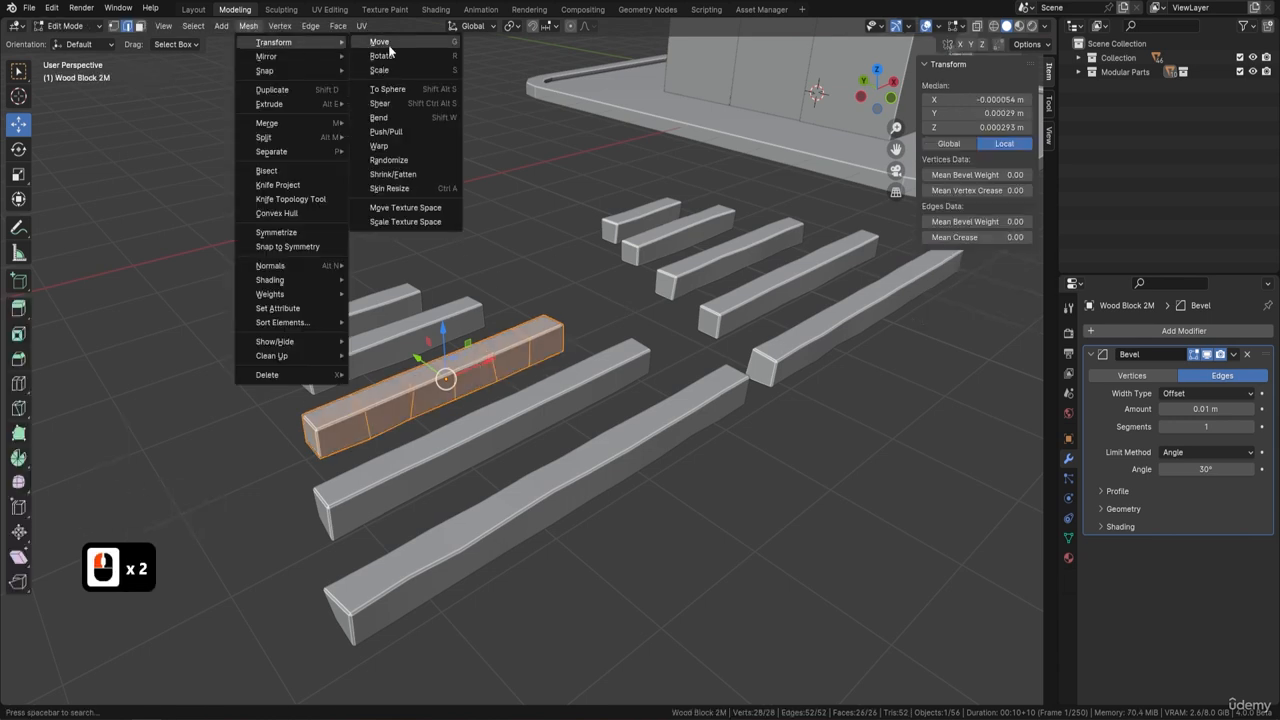
pyautogui.click(389, 160)
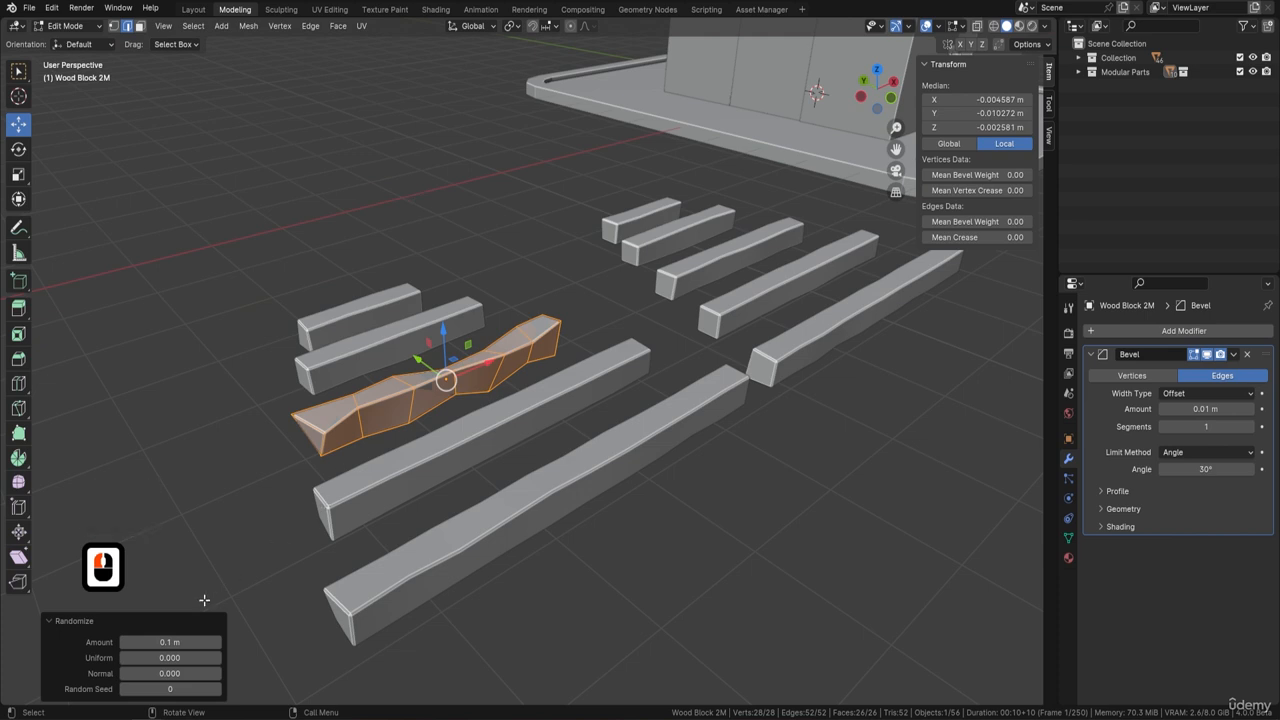
# - Lower the Randomize amount on Wood Block 2M to 0.01 m and leave Edit Mode
pyautogui.click(124, 642)
pyautogui.click(124, 642)
pyautogui.click(124, 642)
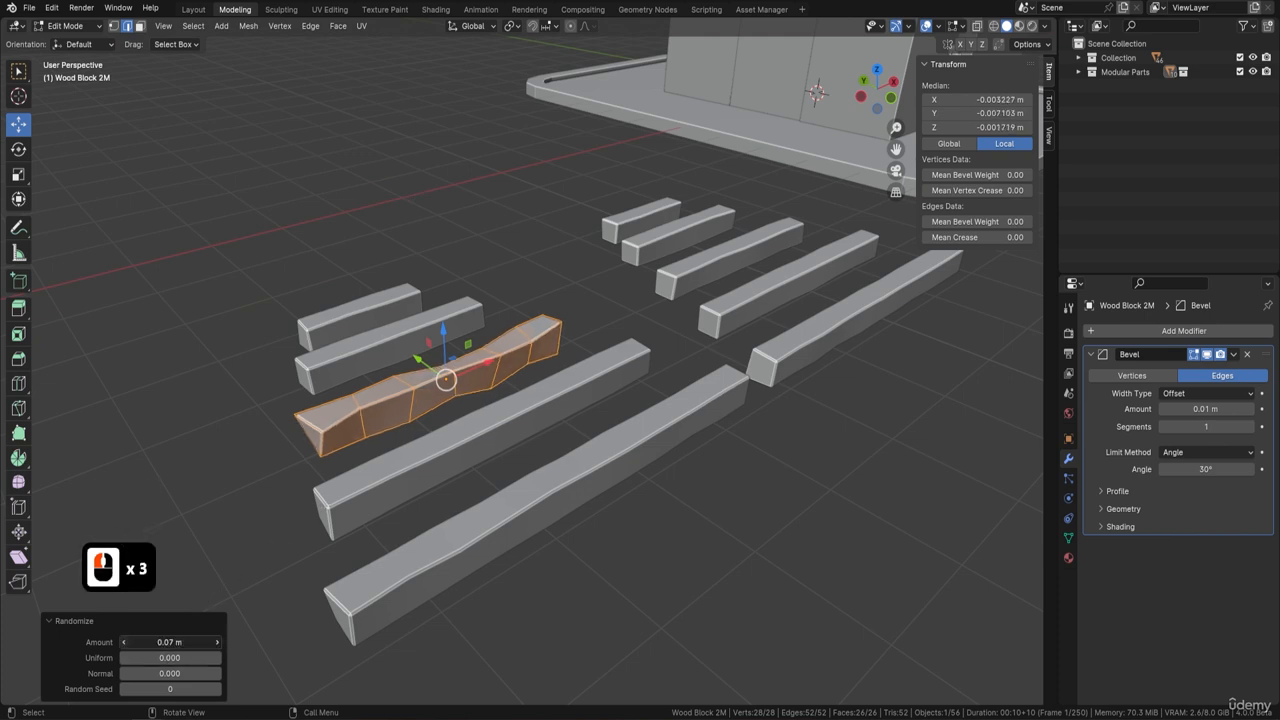
pyautogui.click(124, 642)
pyautogui.click(124, 642)
pyautogui.click(124, 642)
pyautogui.click(124, 642)
pyautogui.click(124, 642)
pyautogui.click(124, 642)
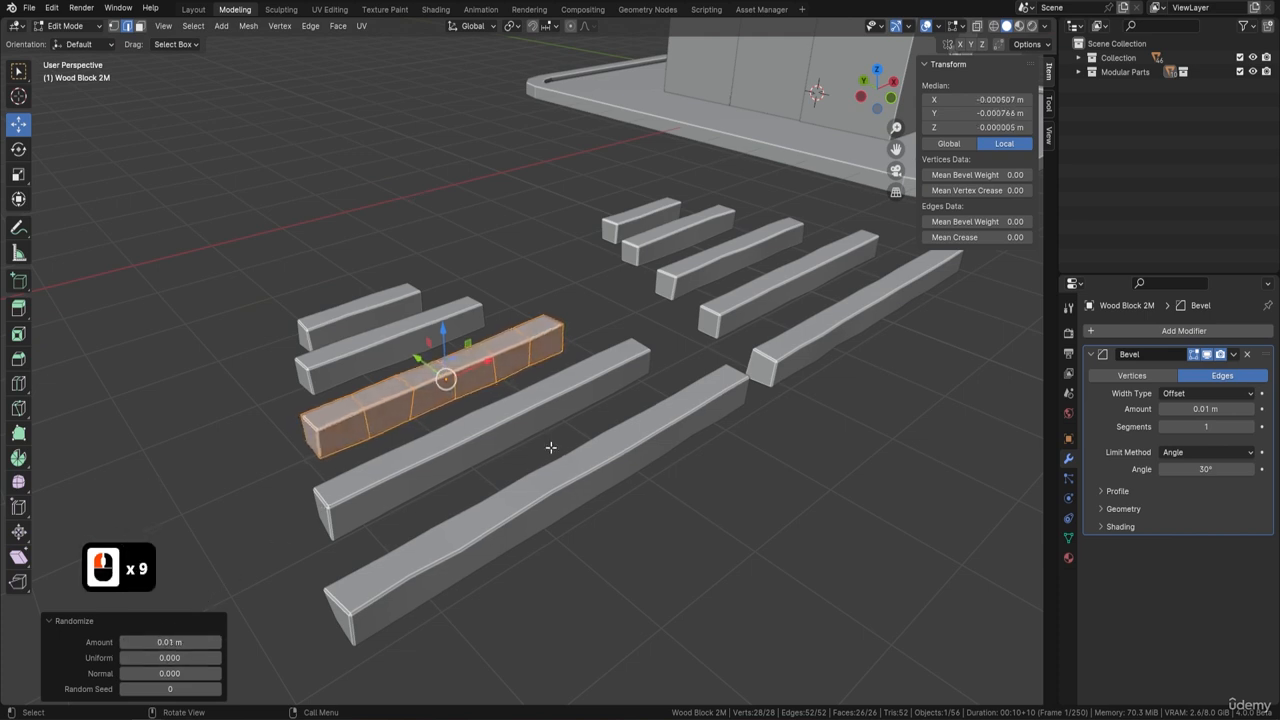
pyautogui.press('Tab')
# - Select Wood Block 2.5M and randomize all its vertices in Edit Mode
pyautogui.moveTo(581, 420); pyautogui.dragTo(463, 414, button='middle')
pyautogui.click(416, 399)
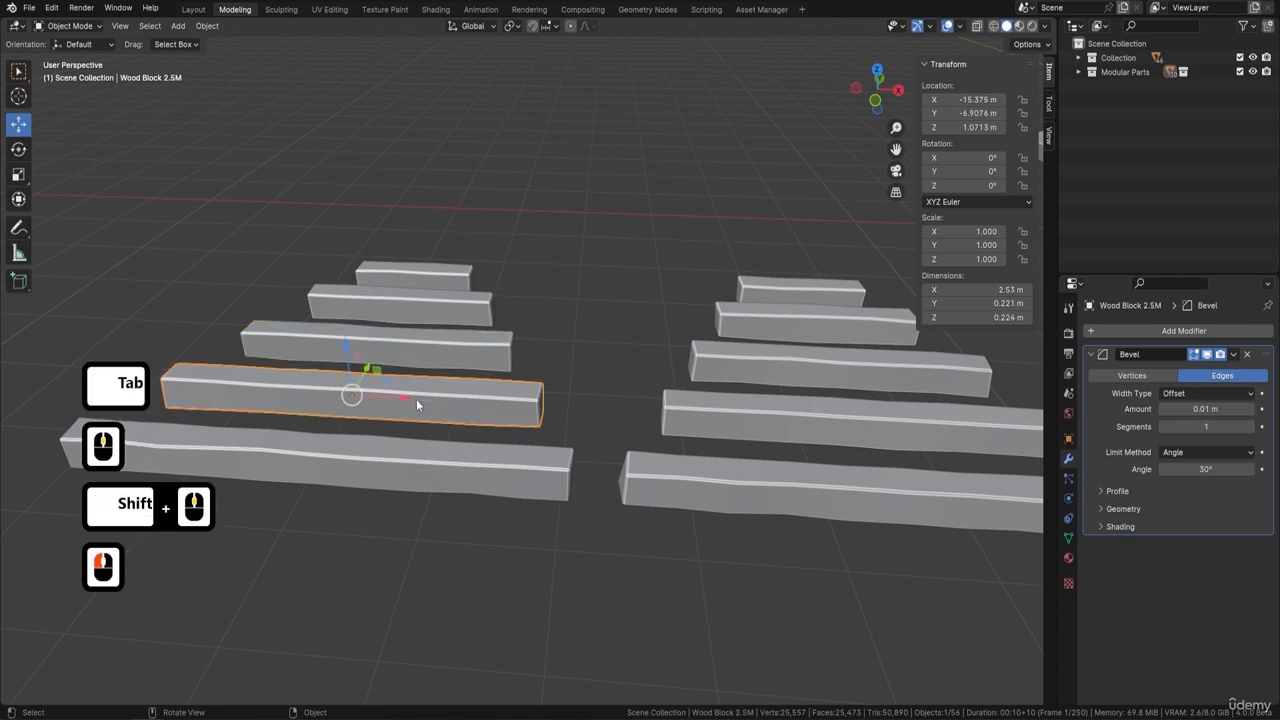
pyautogui.press('Tab')
pyautogui.click(247, 26)
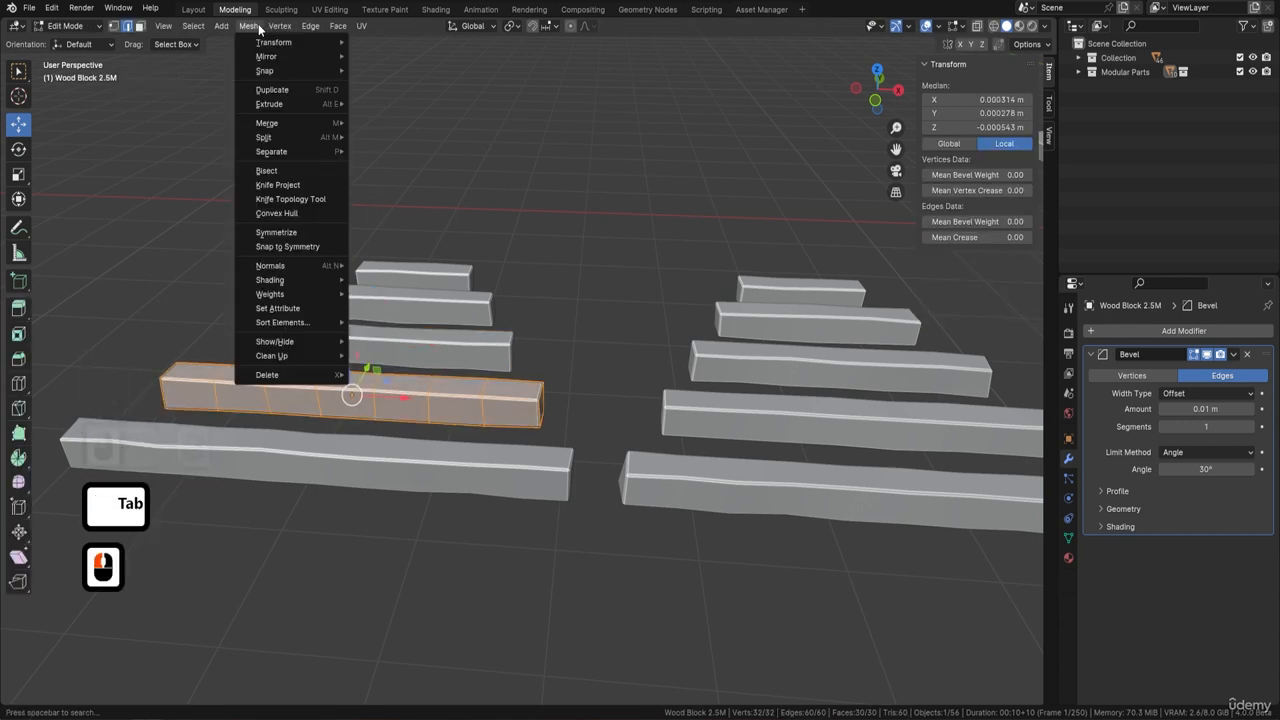
pyautogui.click(300, 42)
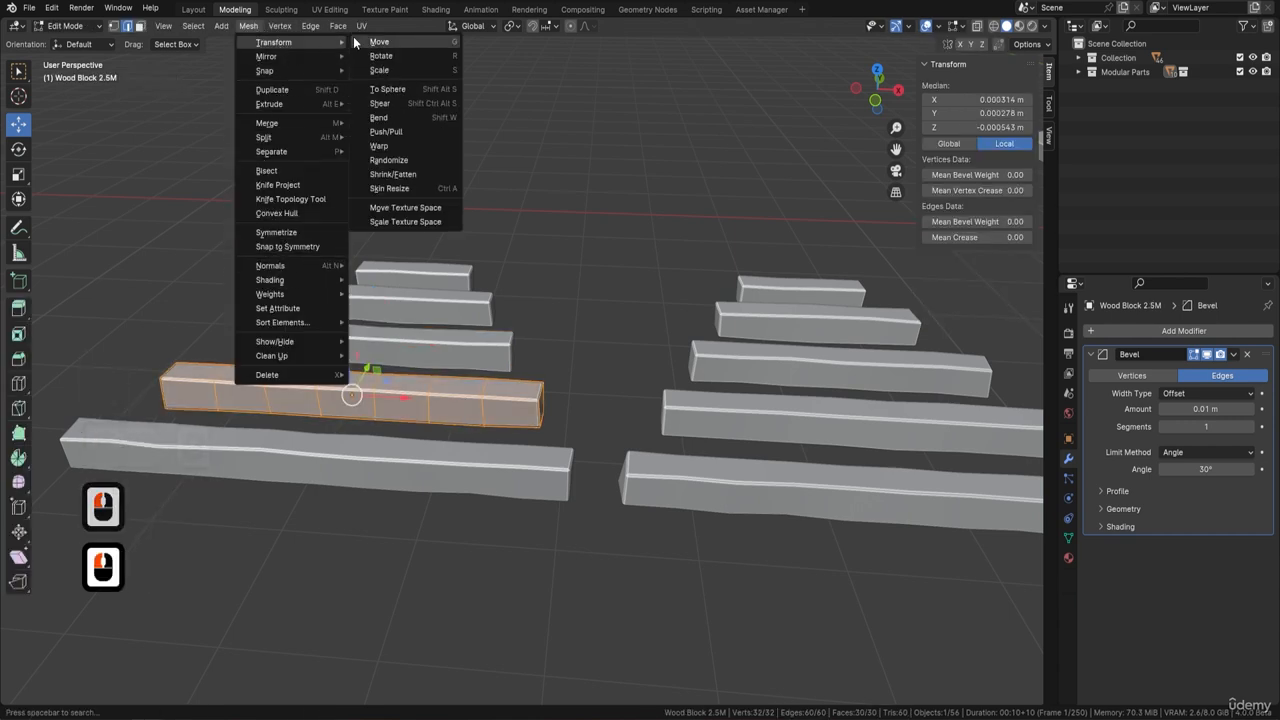
pyautogui.click(400, 161)
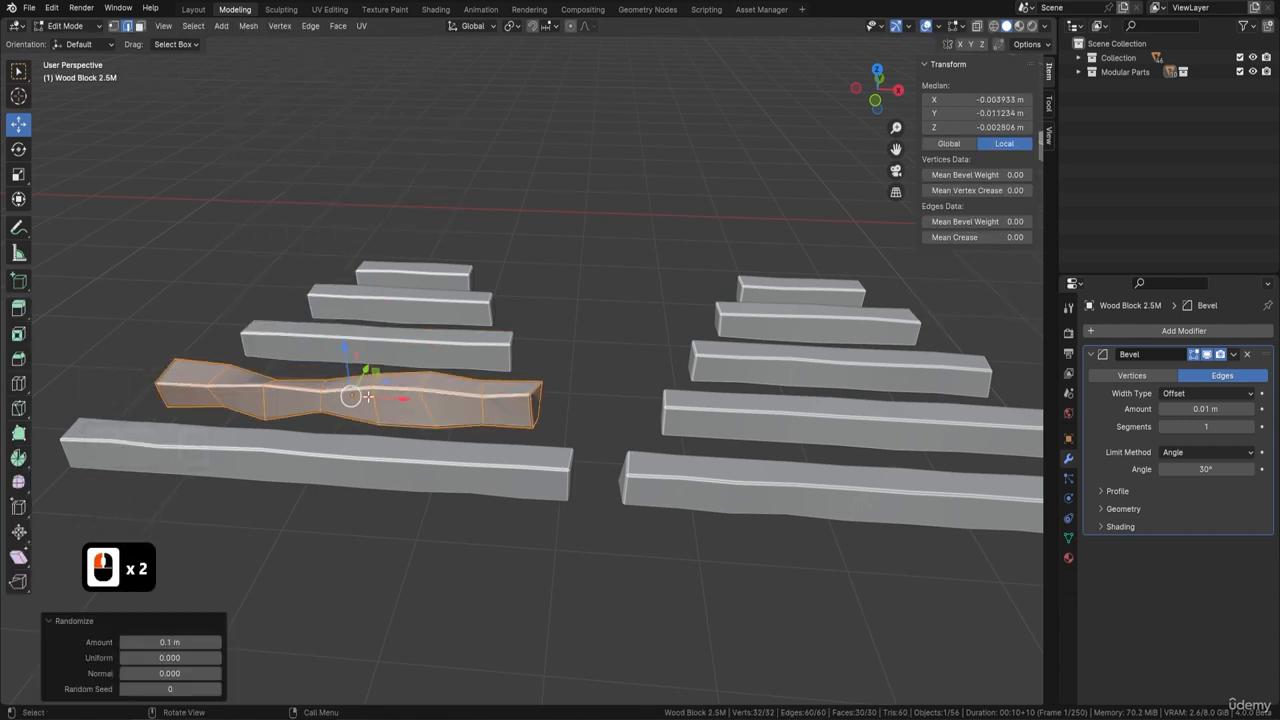
# - Lower the Randomize amount on Wood Block 2.5M to 0.01 m and leave Edit Mode
pyautogui.click(122, 643)
pyautogui.click(122, 643)
pyautogui.click(122, 643)
pyautogui.click(122, 643)
pyautogui.click(122, 643)
pyautogui.click(122, 643)
pyautogui.click(122, 643)
pyautogui.click(122, 643)
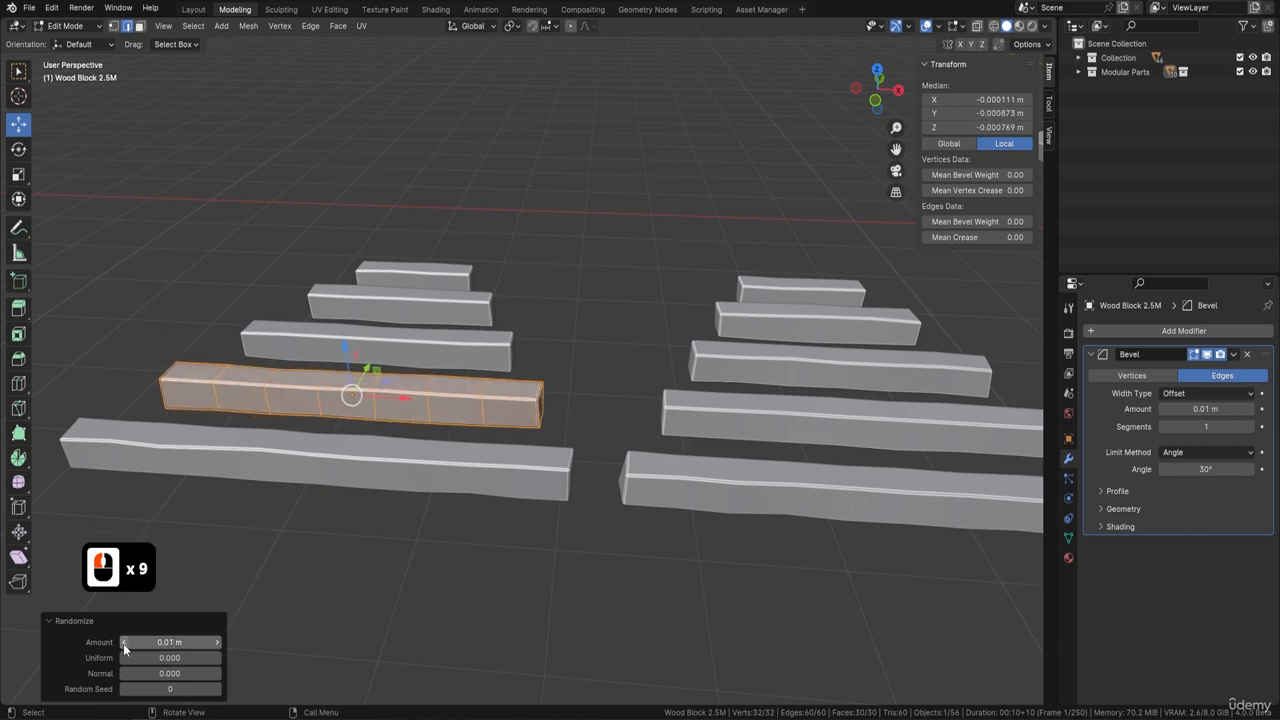
pyautogui.press('Tab')
# - Examine both rows of wood blocks from several angles for pieces that still look too straight
pyautogui.moveTo(439, 443); pyautogui.dragTo(551, 418, button='middle')
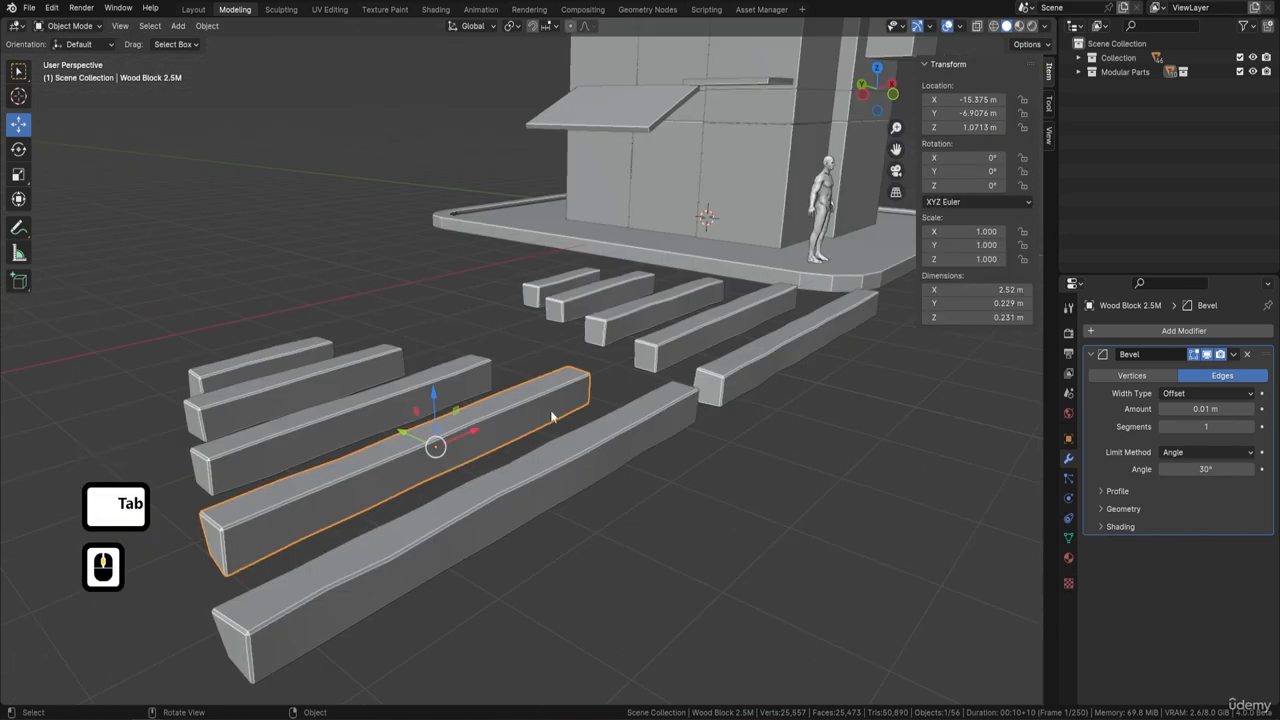
pyautogui.moveTo(636, 357); pyautogui.dragTo(540, 389, button='middle')
pyautogui.keyDown('shift'); pyautogui.moveTo(838, 414); pyautogui.dragTo(683, 414, button='middle'); pyautogui.keyUp('shift')
pyautogui.scroll(-4, 666, 296)
pyautogui.keyDown('shift'); pyautogui.moveTo(670, 325); pyautogui.dragTo(505, 384, button='middle'); pyautogui.keyUp('shift')
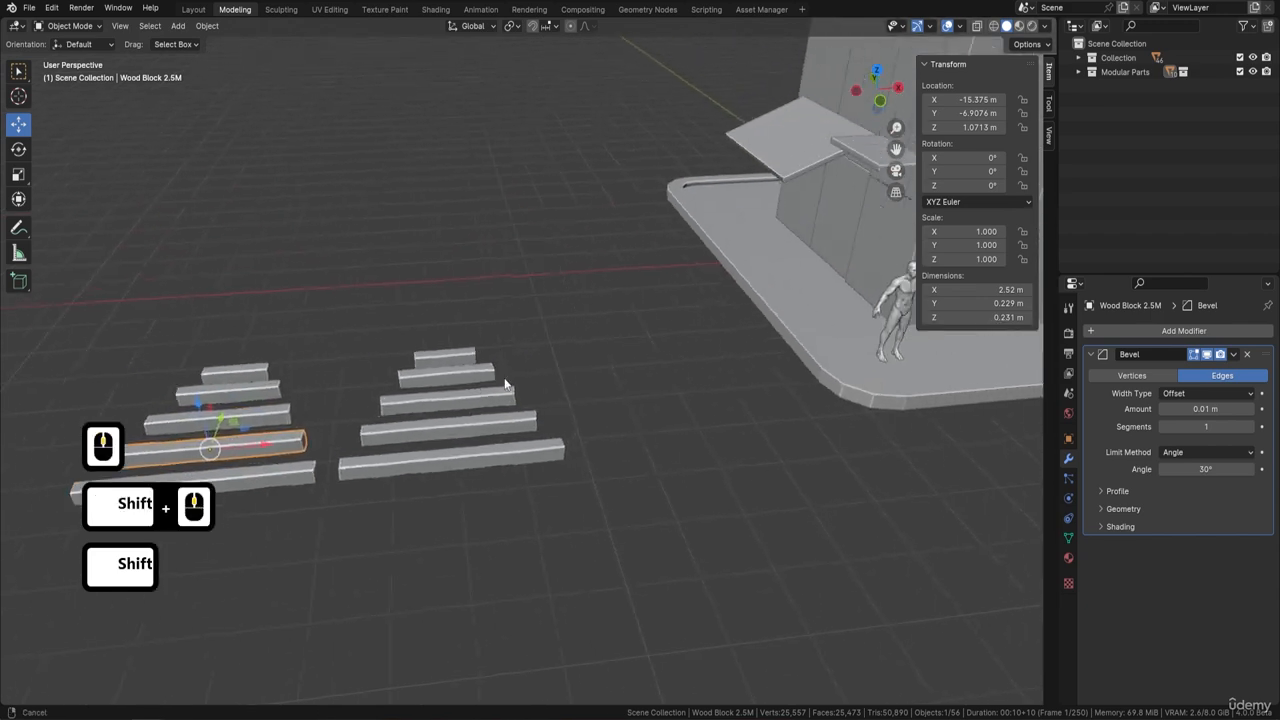
pyautogui.scroll(3, 652, 274)
pyautogui.keyDown('shift'); pyautogui.moveTo(394, 457); pyautogui.dragTo(412, 414, button='middle'); pyautogui.keyUp('shift')
pyautogui.scroll(1, 393, 388)
pyautogui.moveTo(575, 380); pyautogui.dragTo(295, 405, button='middle')
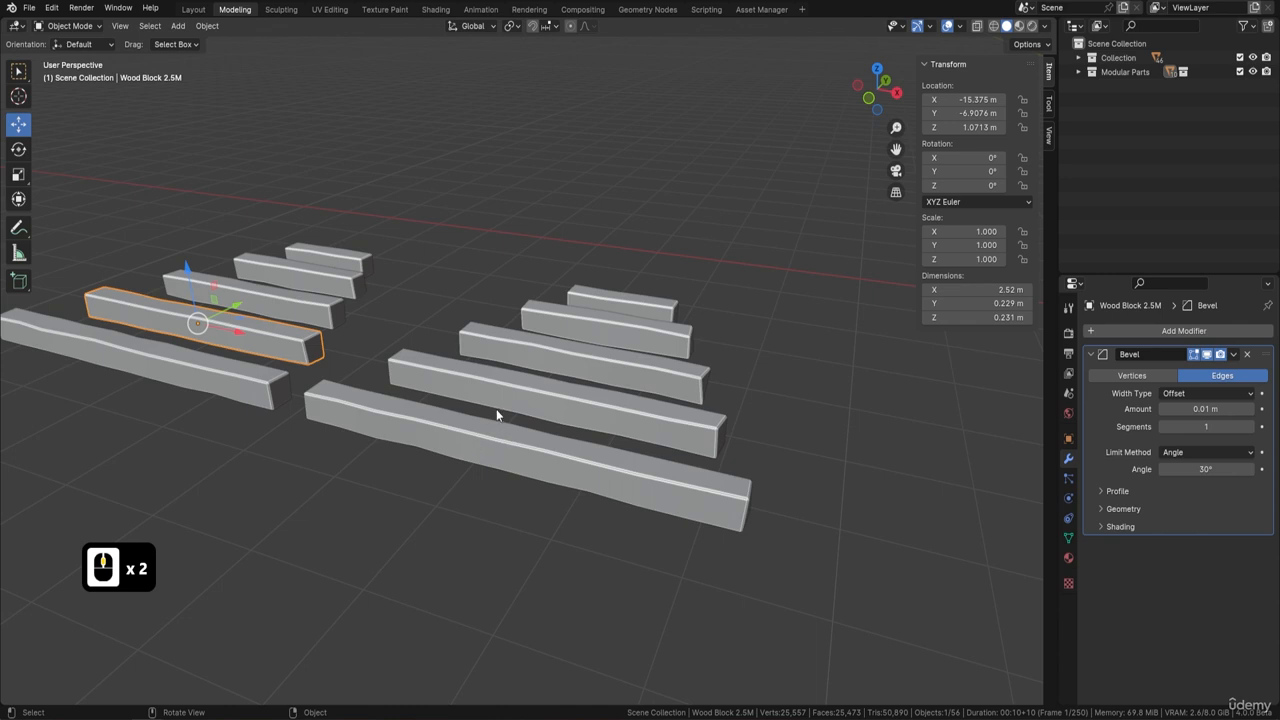
# - Select Wood Block 2.5M.001 in the second row and randomize all its vertices in Edit Mode
pyautogui.click(606, 394)
pyautogui.moveTo(606, 394)
pyautogui.mouseDown(button='middle')
pyautogui.moveTo(668, 401)
pyautogui.moveTo(622, 372)
pyautogui.moveTo(608, 414)
pyautogui.mouseUp(button='middle')
pyautogui.keyDown('shift'); pyautogui.moveTo(640, 418); pyautogui.dragTo(599, 415, button='middle'); pyautogui.keyUp('shift')
pyautogui.moveTo(562, 440)
pyautogui.mouseDown(button='middle')
pyautogui.moveTo(546, 444)
pyautogui.moveTo(558, 441)
pyautogui.mouseUp(button='middle')
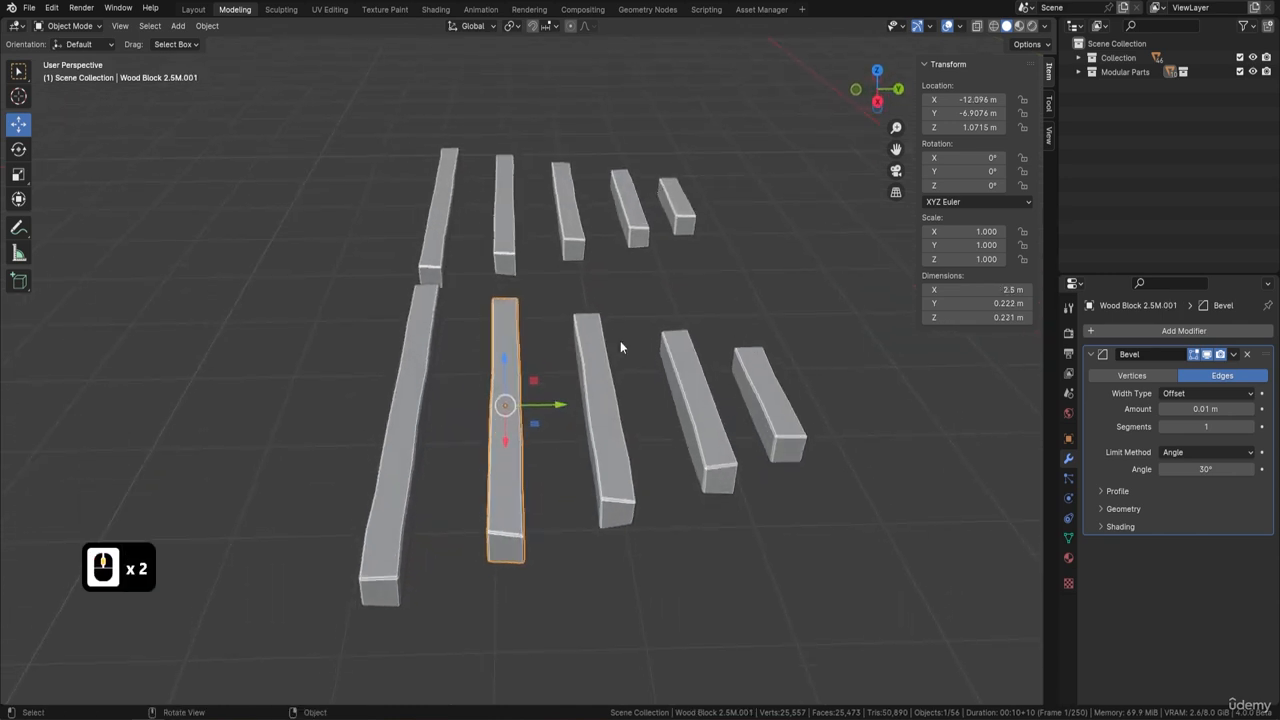
pyautogui.moveTo(620, 343); pyautogui.dragTo(651, 366, button='middle')
pyautogui.press('Tab')
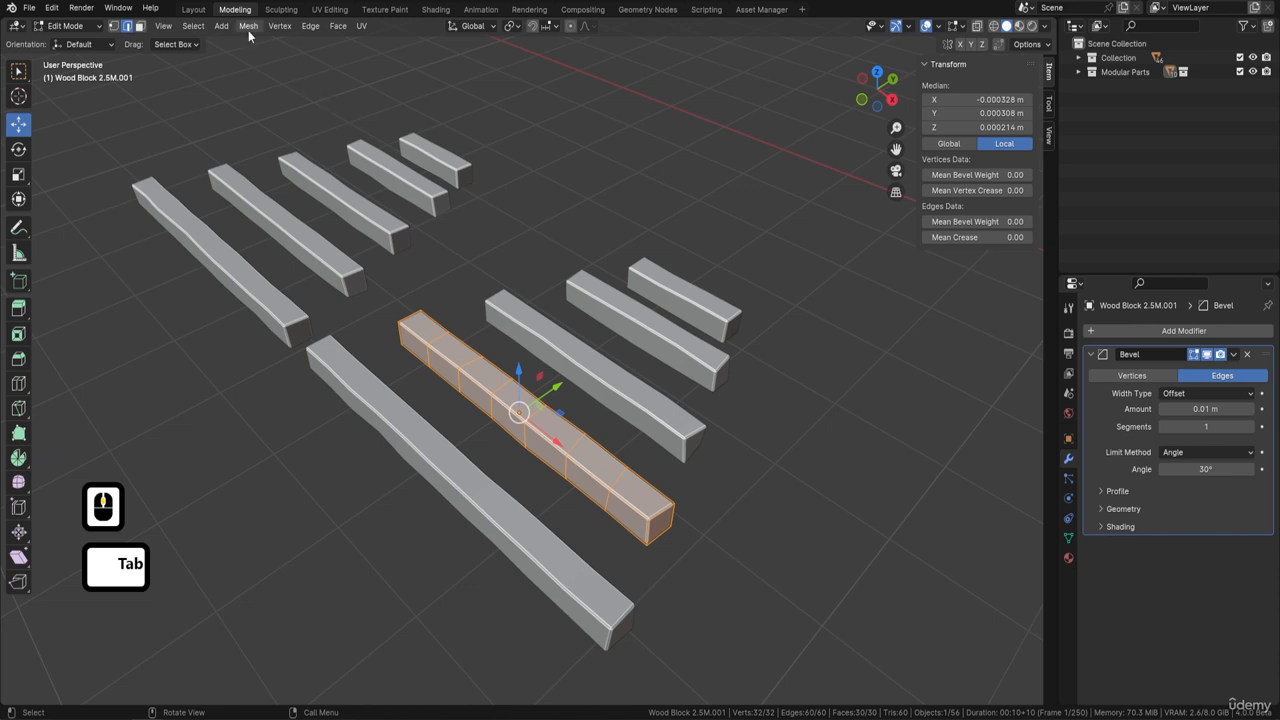
pyautogui.click(248, 26)
pyautogui.click(274, 42)
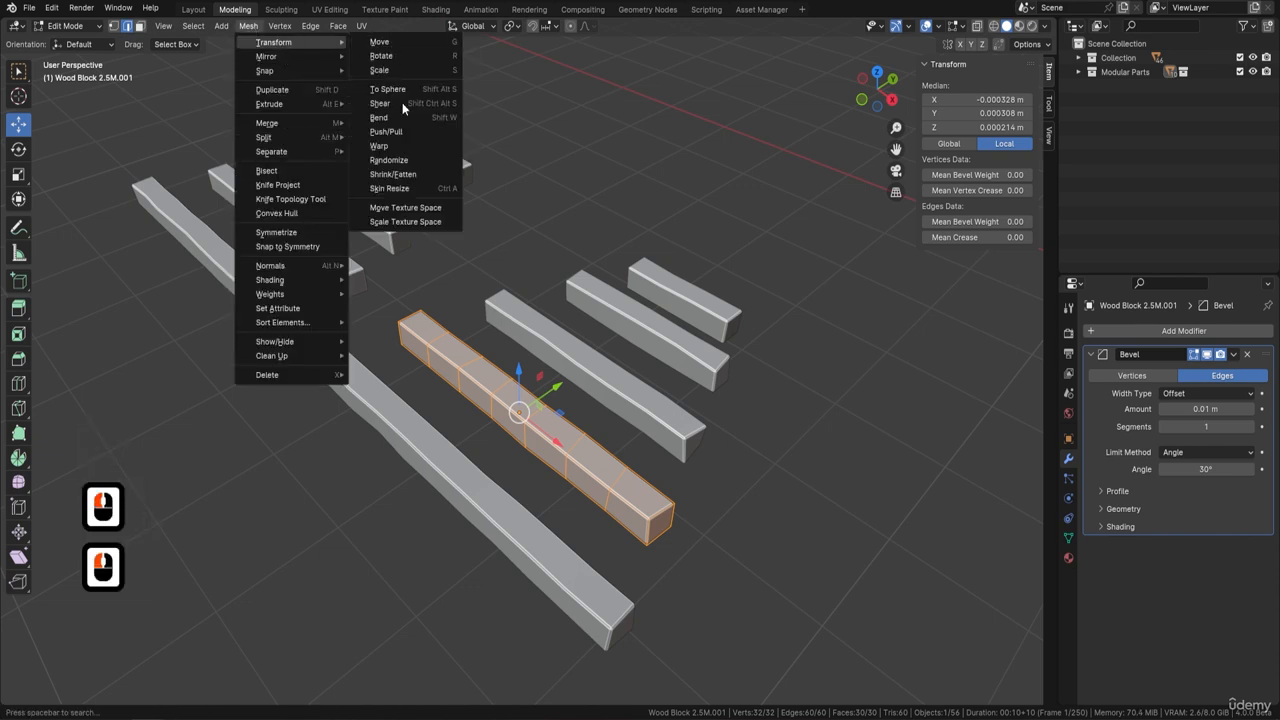
pyautogui.click(388, 160)
# - Lower the Randomize amount on Wood Block 2.5M.001 to 0.01 m and leave Edit Mode
pyautogui.click(125, 642)
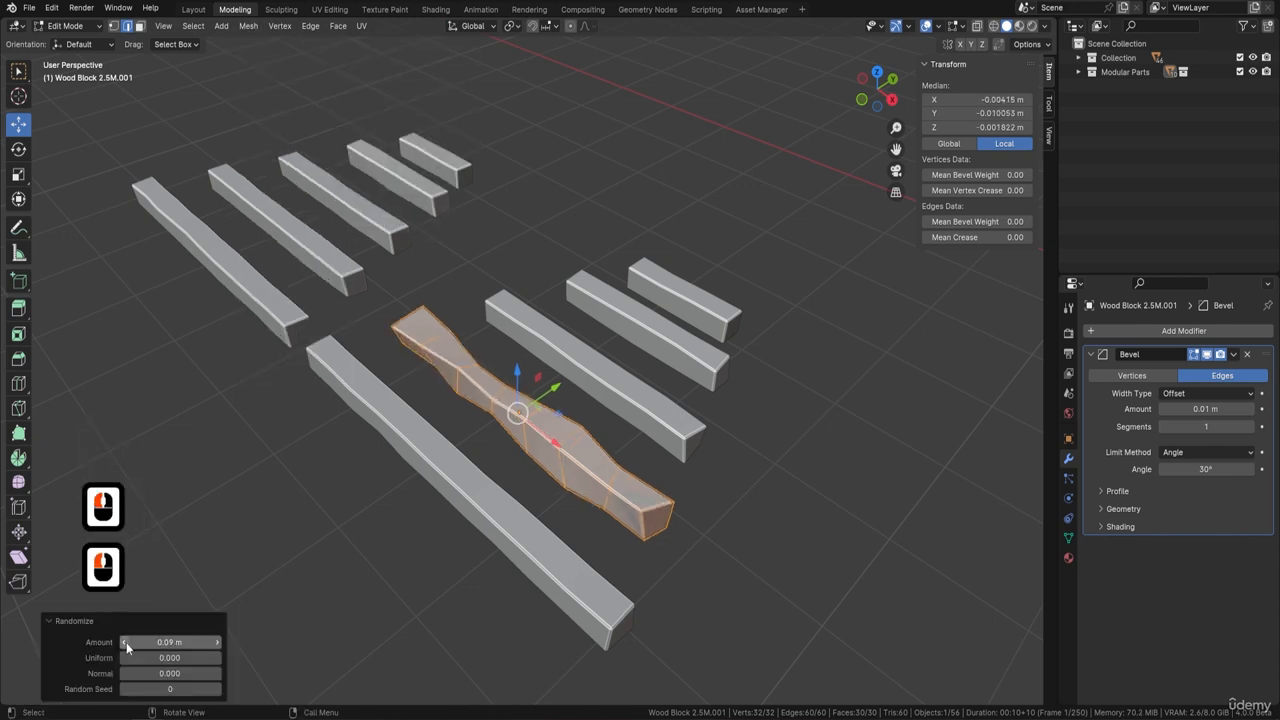
pyautogui.click(125, 642)
pyautogui.click(125, 642)
pyautogui.click(125, 642)
pyautogui.click(125, 642)
pyautogui.click(125, 642)
pyautogui.click(125, 642)
pyautogui.click(125, 642)
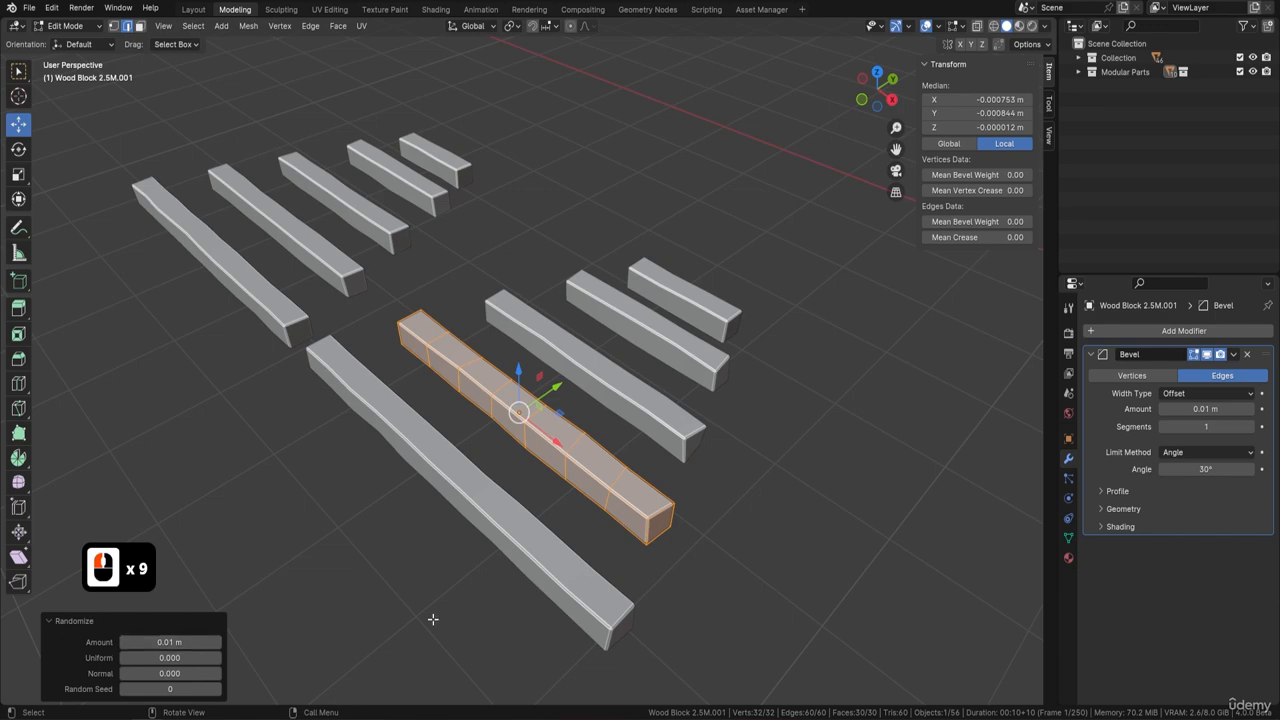
pyautogui.press('Tab')
# - Check the ten finished wood blocks and save the project file
pyautogui.moveTo(400, 455); pyautogui.dragTo(480, 397, button='middle')
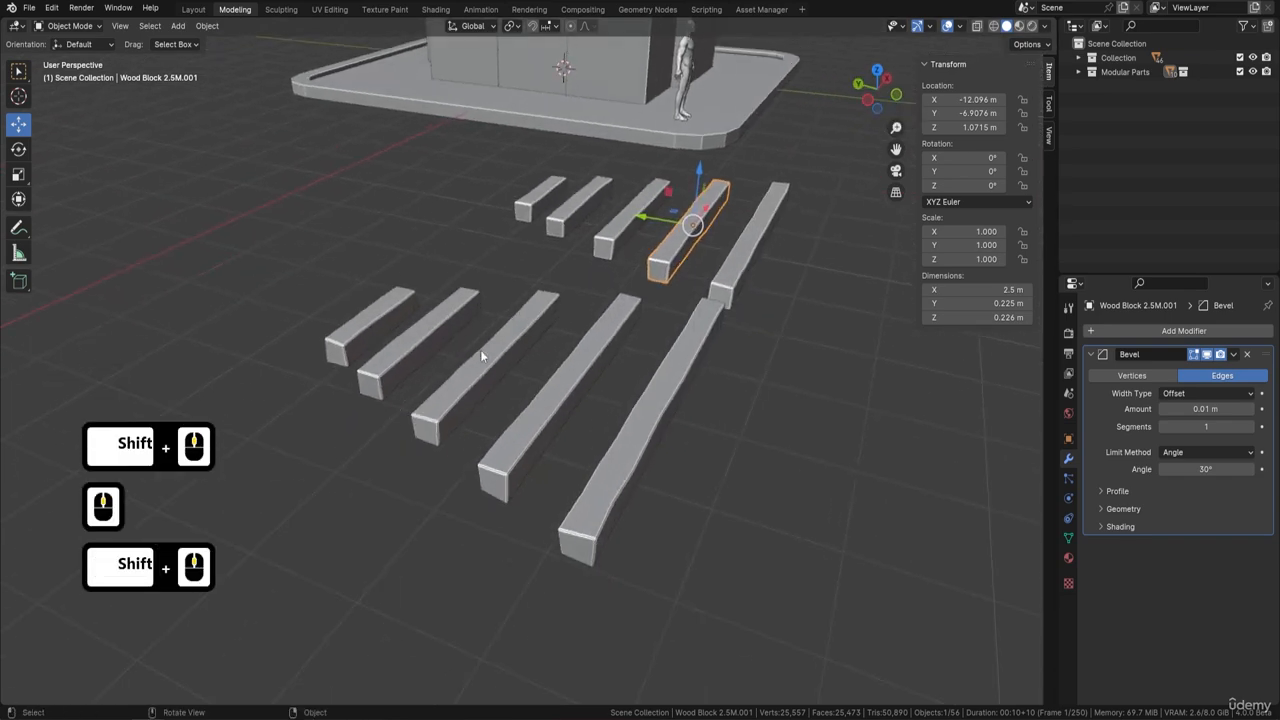
pyautogui.moveTo(620, 350); pyautogui.dragTo(460, 283, button='middle')
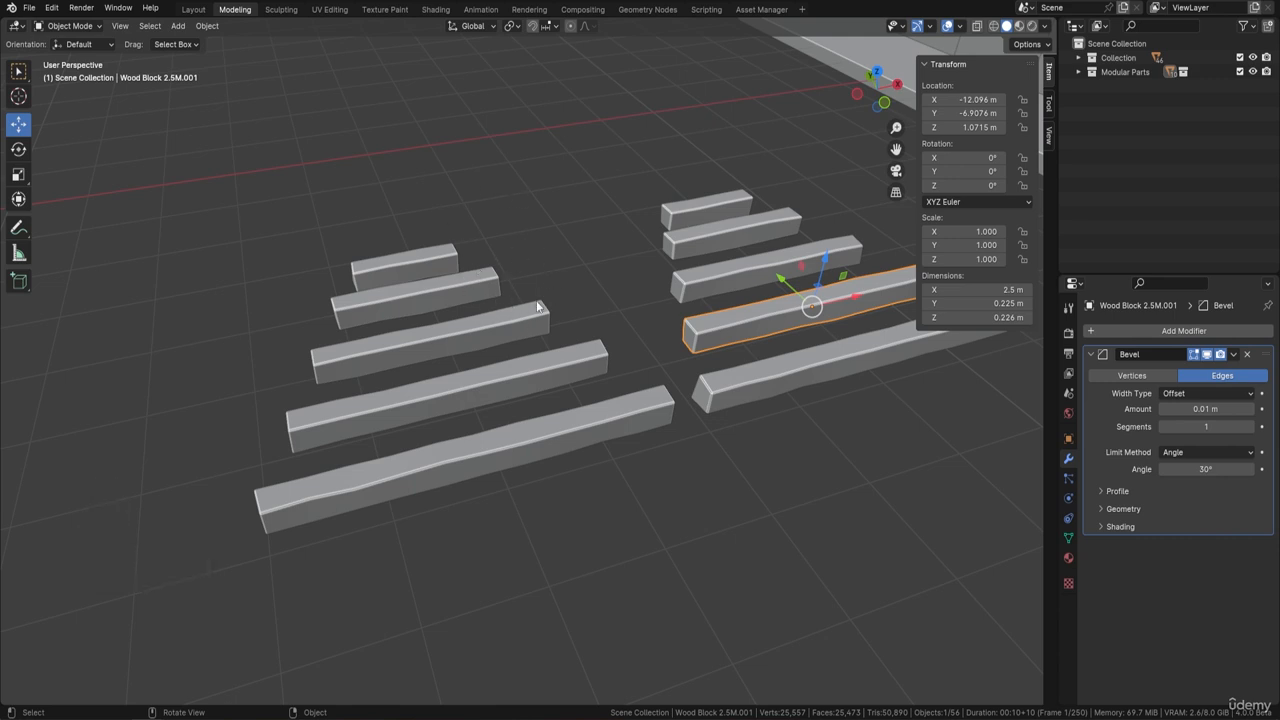
pyautogui.click(29, 8)
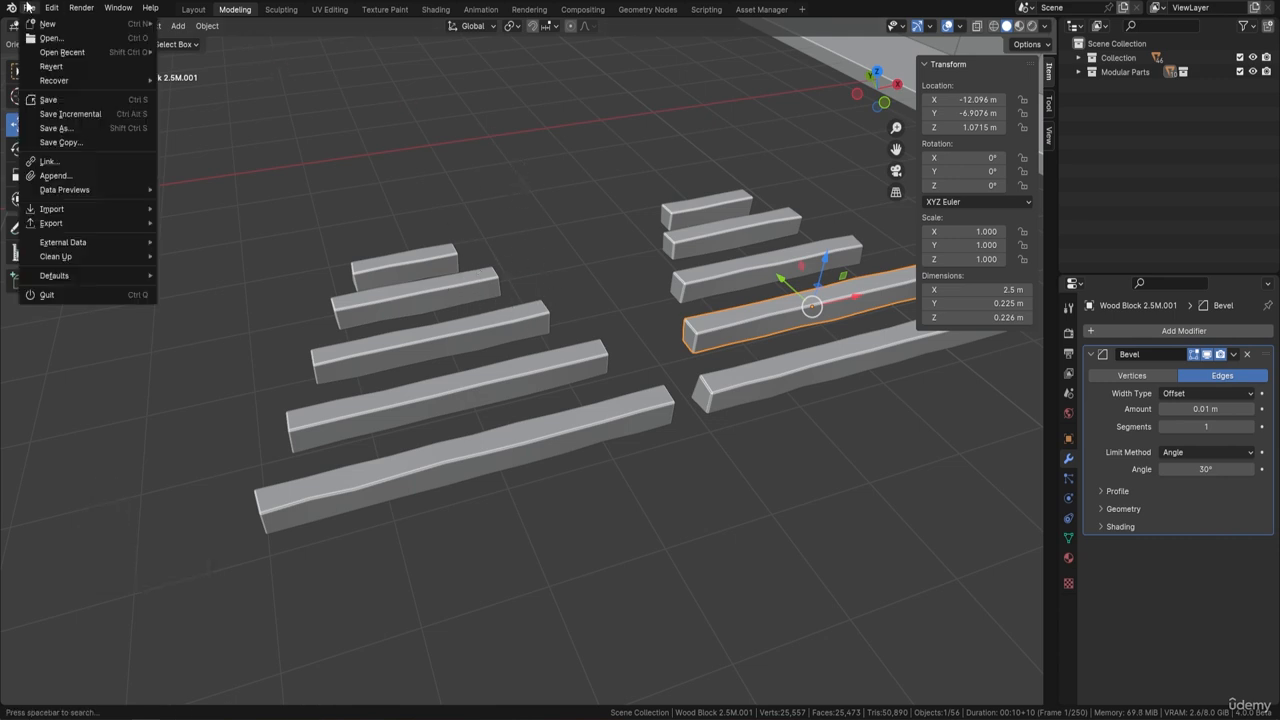
pyautogui.click(61, 107)
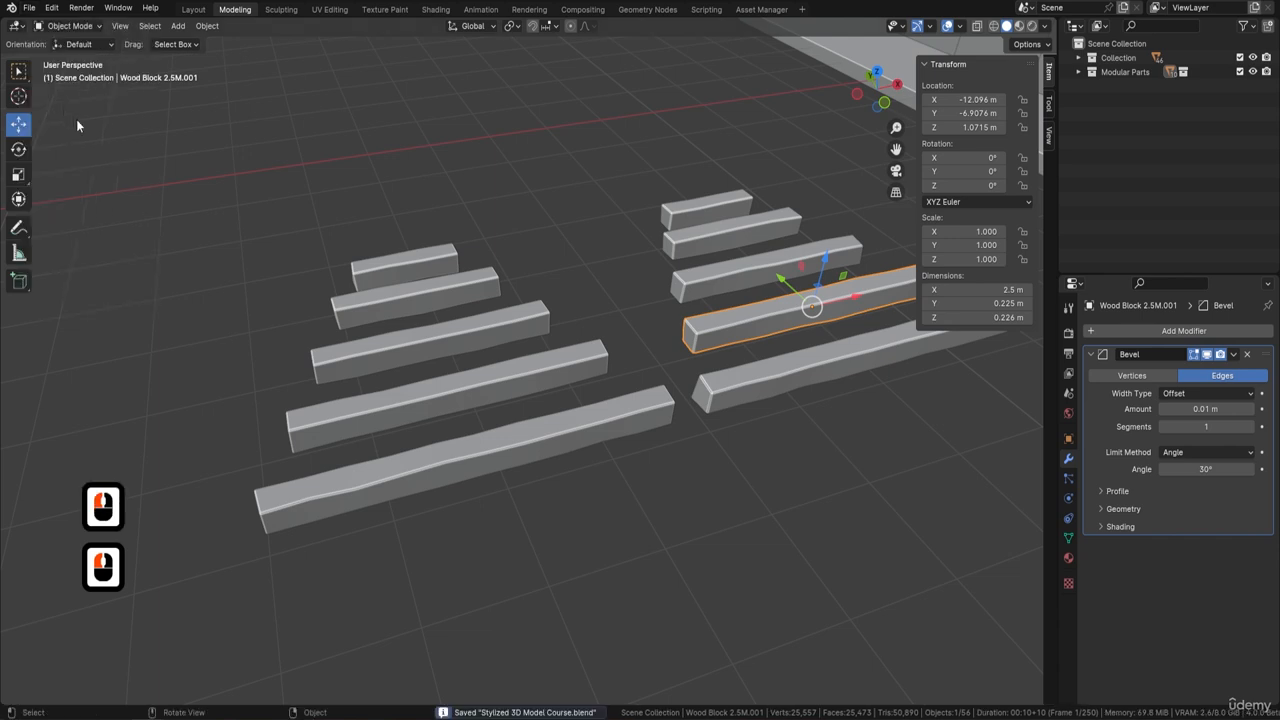
# - Switch to the Asset Manager workspace with the wood blocks in view
pyautogui.click(761, 9)
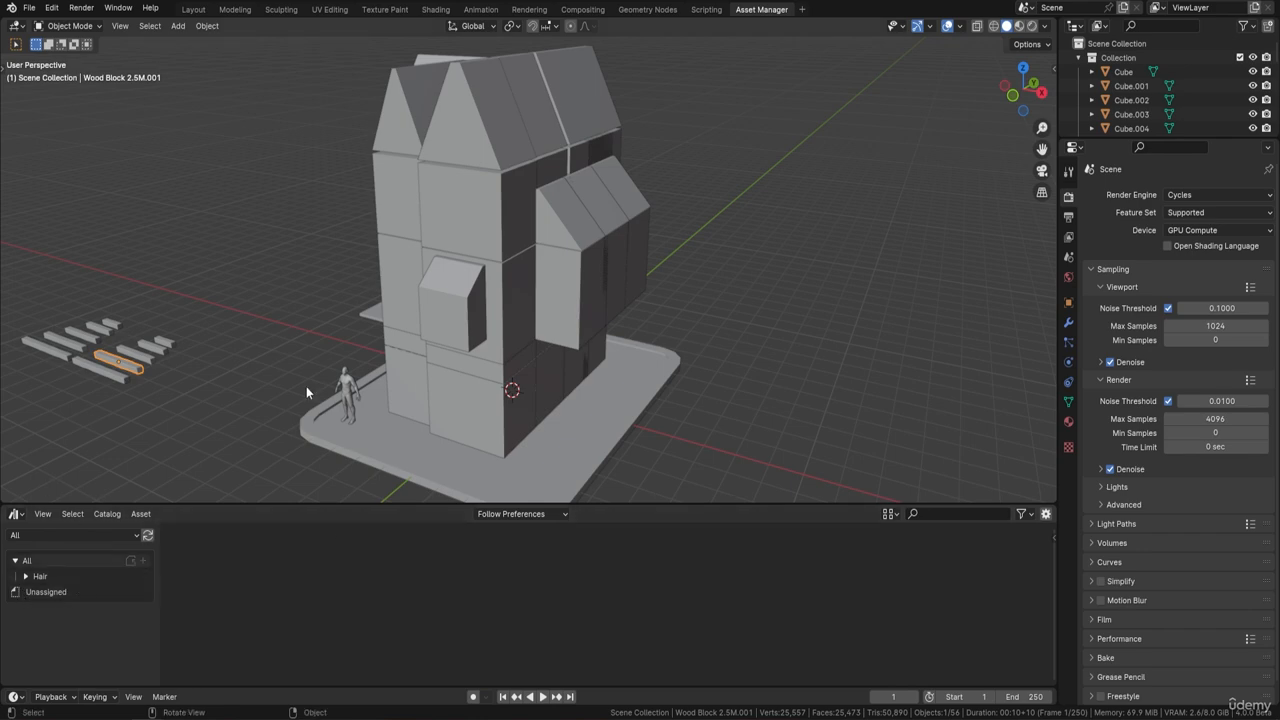
pyautogui.keyDown('shift'); pyautogui.moveTo(77, 581); pyautogui.dragTo(94, 622, button='middle'); pyautogui.keyUp('shift')
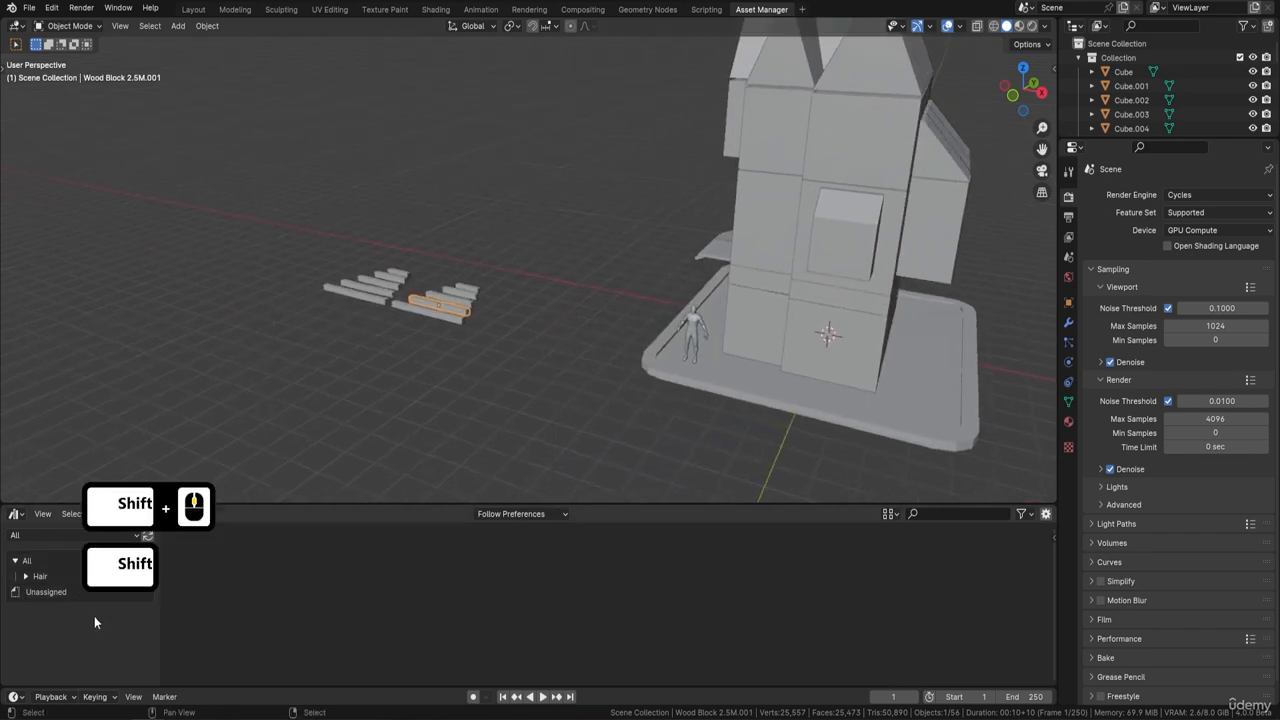
# - Switch the asset browser to the User Library and open the file path preferences for it
pyautogui.click(50, 592)
pyautogui.moveTo(312, 386); pyautogui.dragTo(344, 368, button='middle')
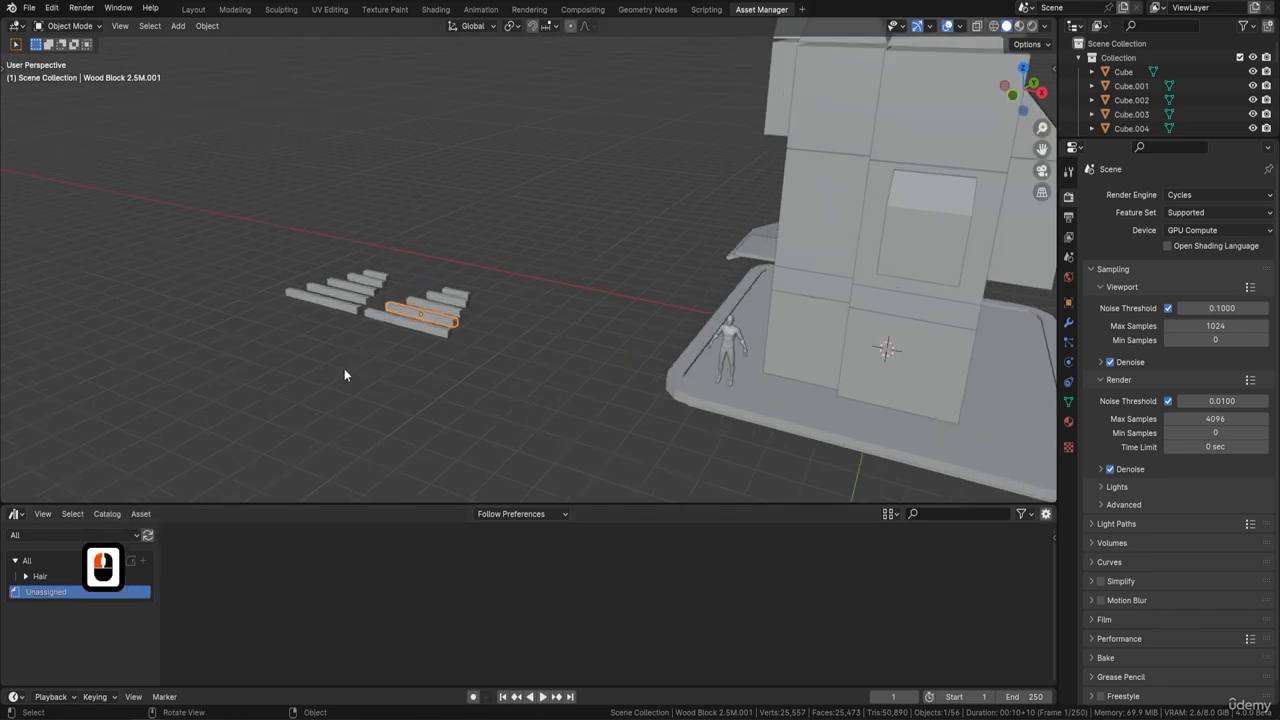
pyautogui.click(103, 535)
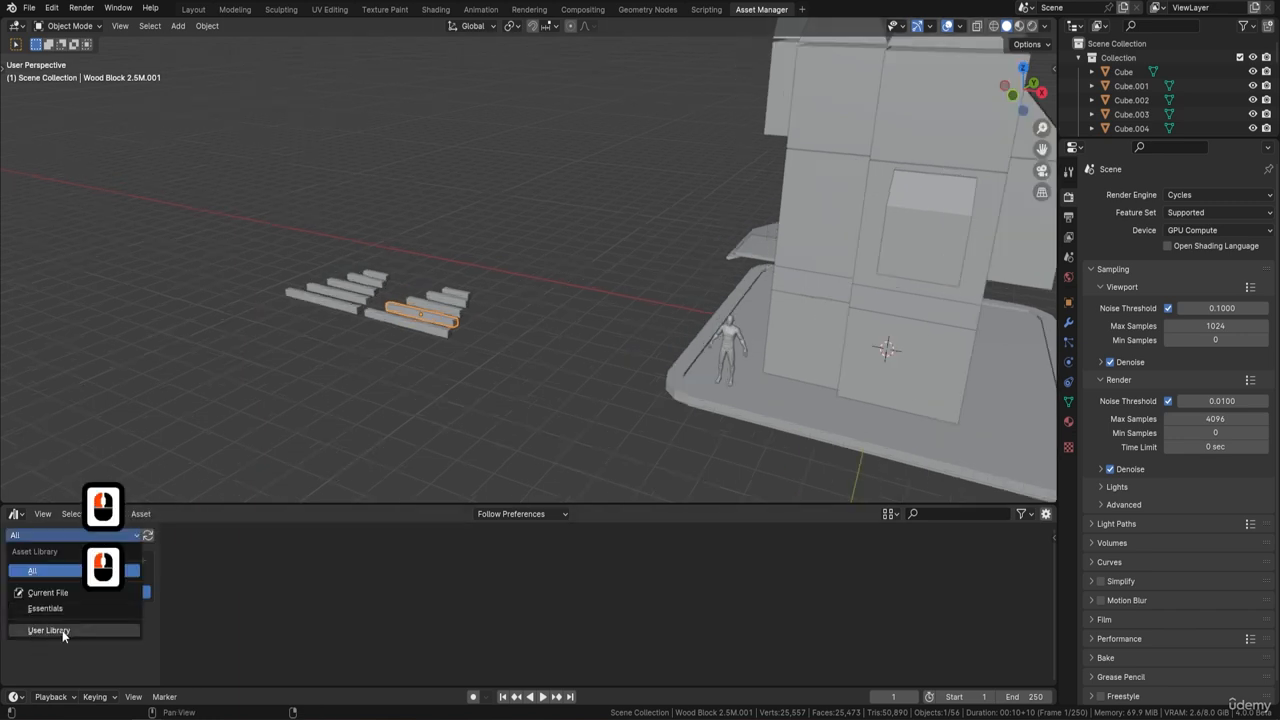
pyautogui.click(62, 630)
pyautogui.click(245, 590)
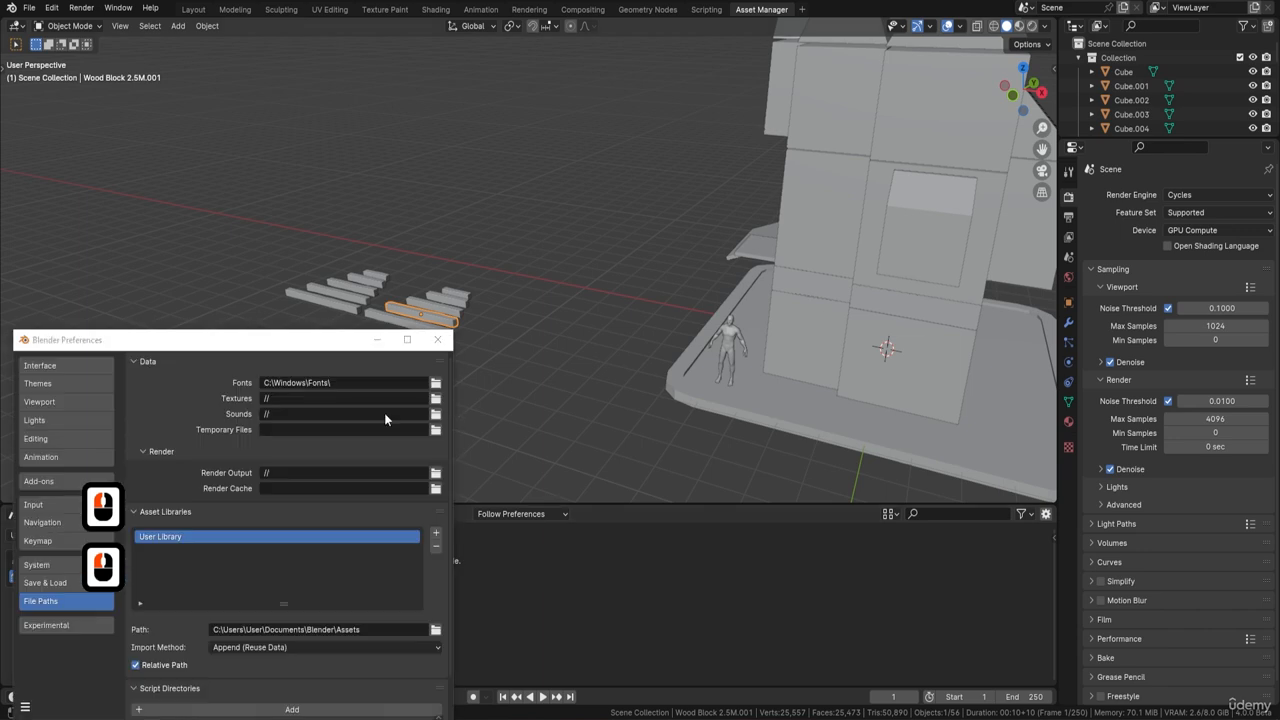
# - Set the User Library path to the Download Pack\Setup folder and close the preferences
pyautogui.moveTo(300, 342)
pyautogui.mouseDown()
pyautogui.moveTo(426, 137)
pyautogui.moveTo(418, 92)
pyautogui.mouseUp()
pyautogui.scroll(-2, 423, 347)
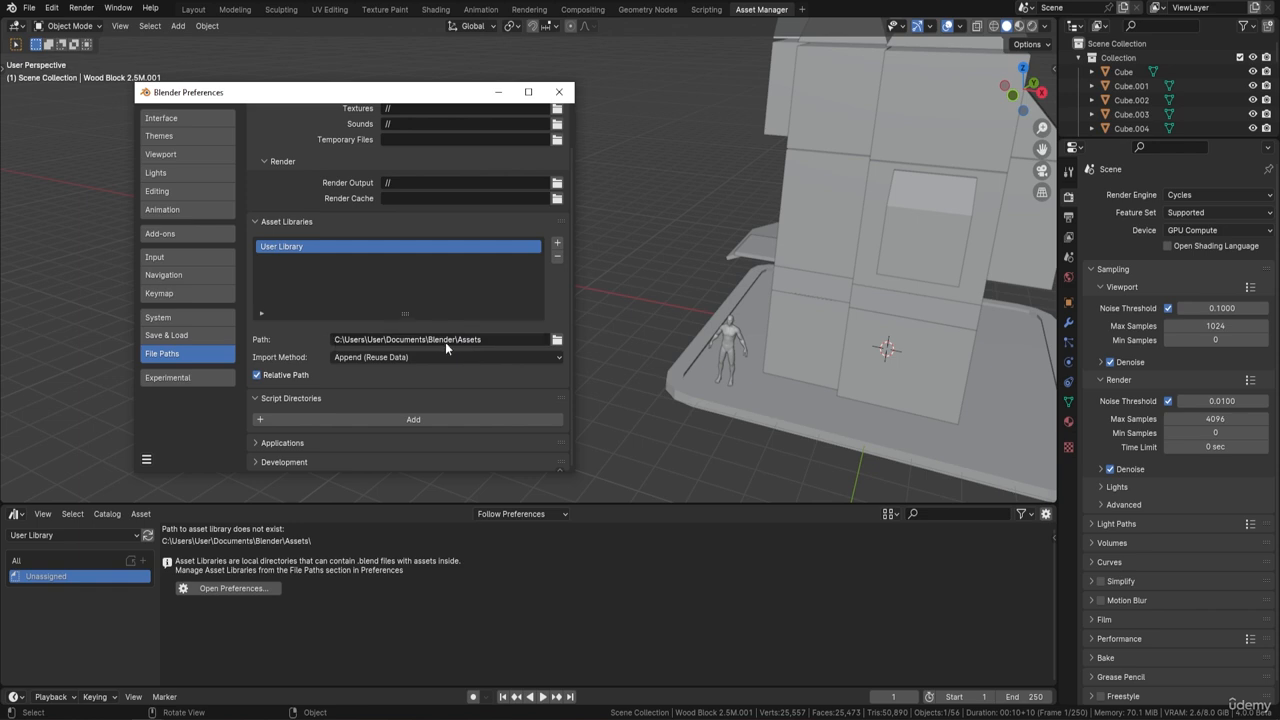
pyautogui.click(557, 341)
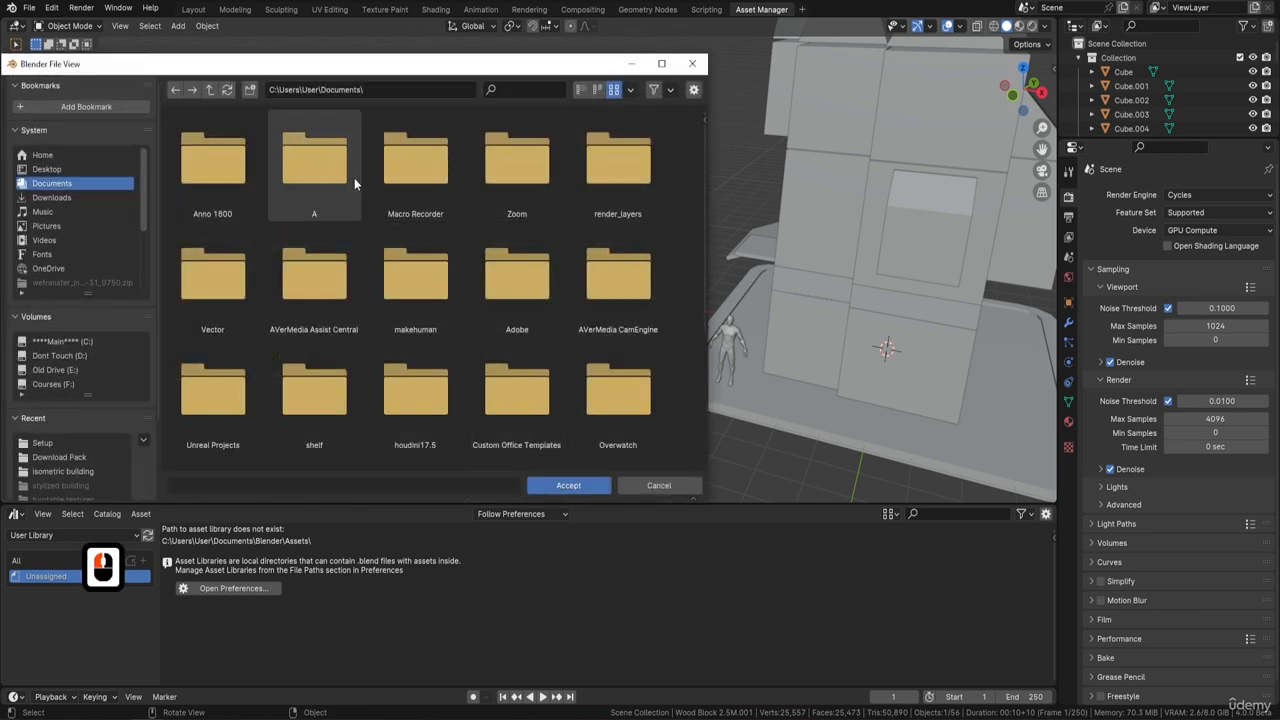
pyautogui.click(65, 443)
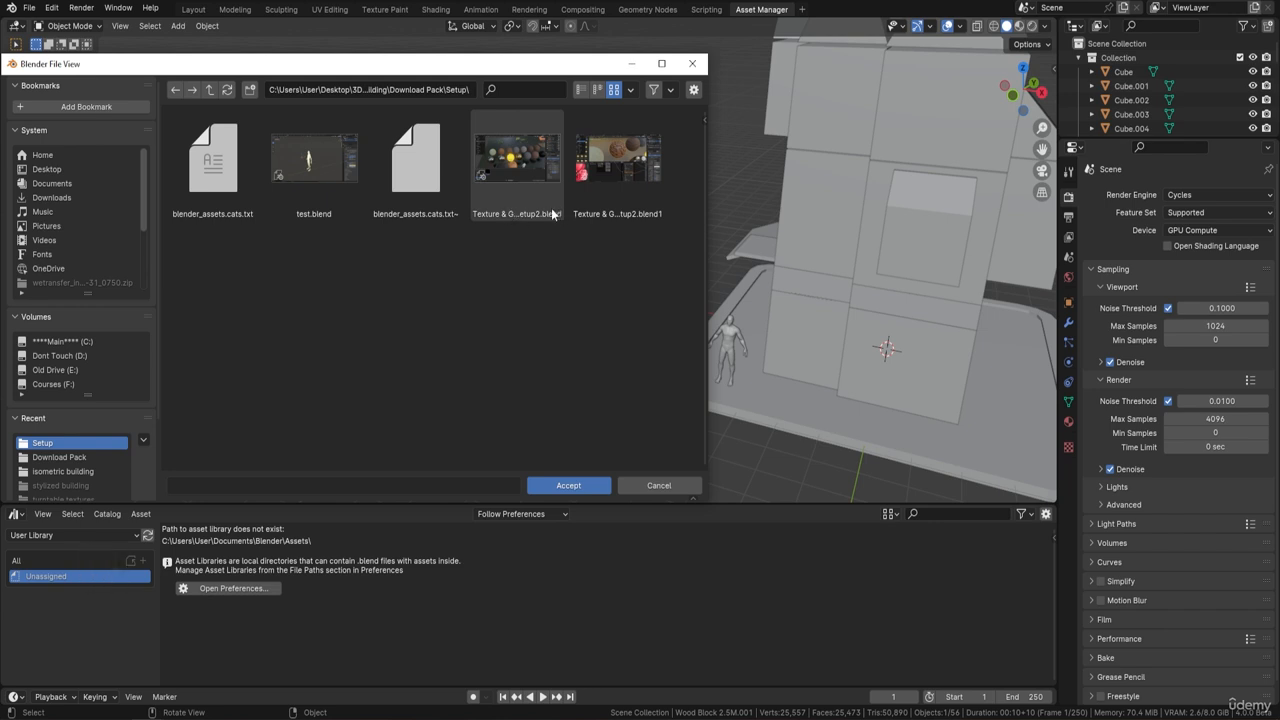
pyautogui.click(570, 485)
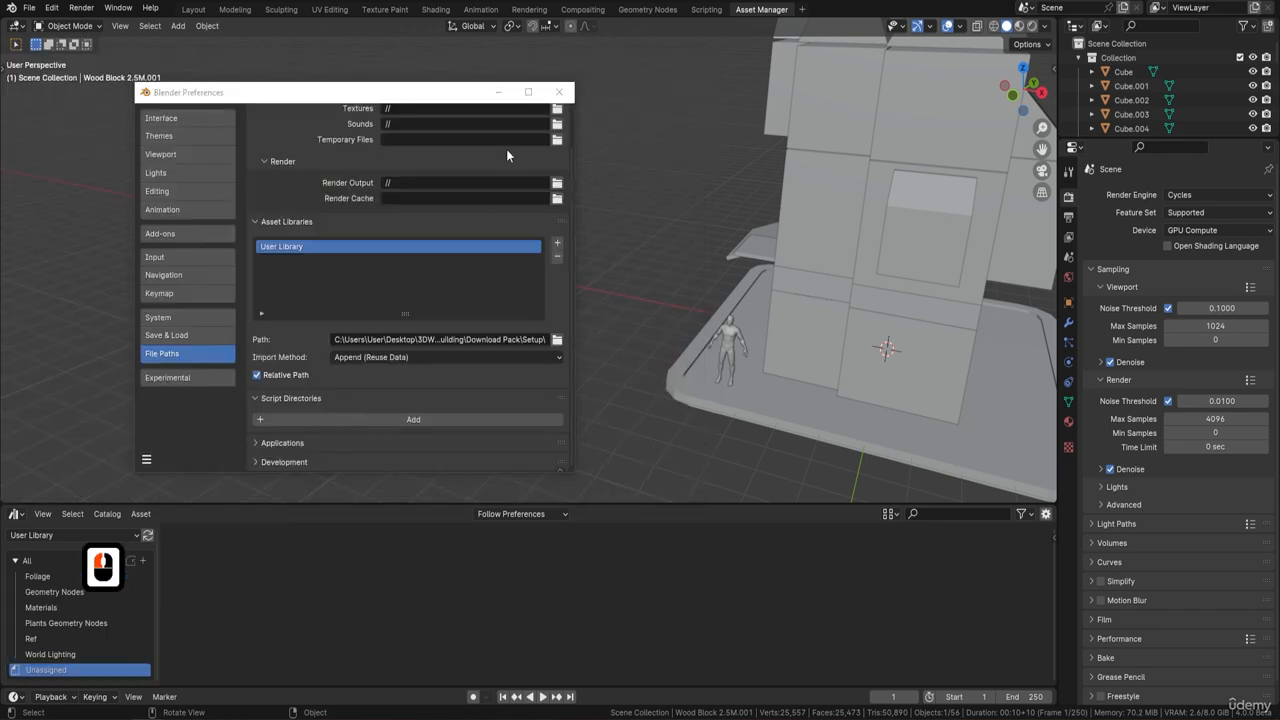
pyautogui.click(560, 93)
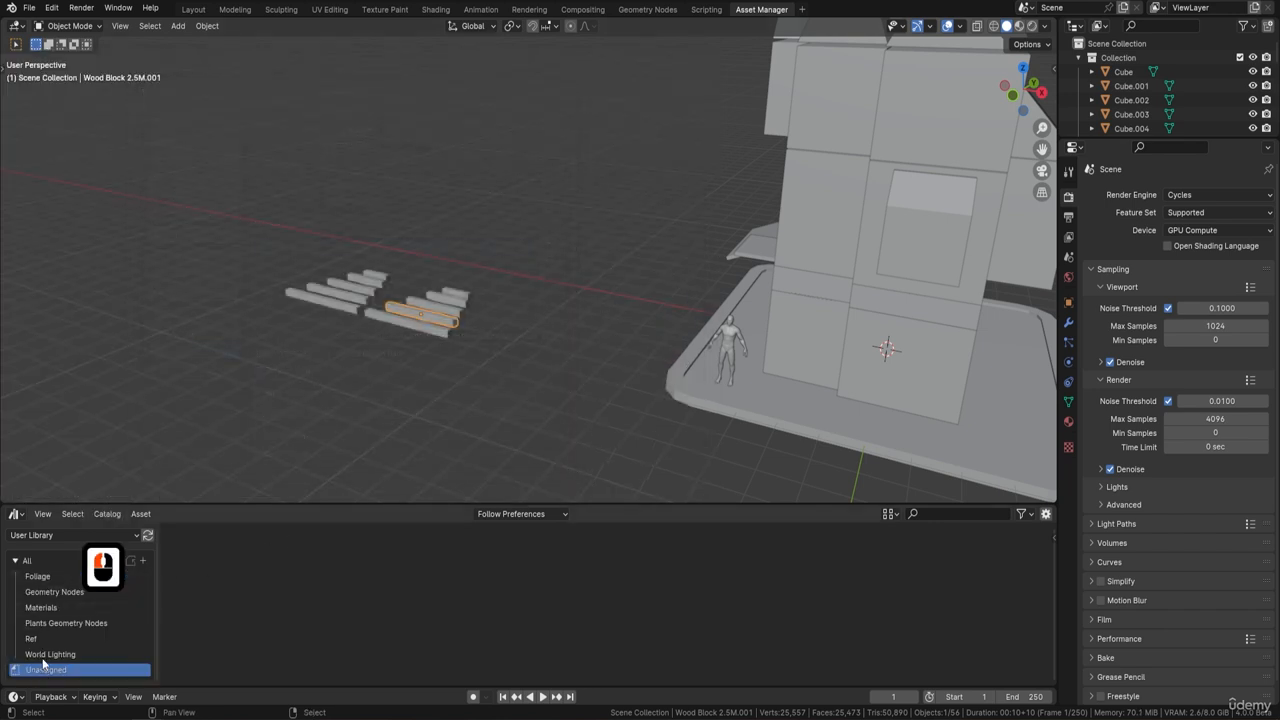
# - Show the Materials catalog of the User Library and display the wood blocks in Material Preview shading
pyautogui.click(48, 606)
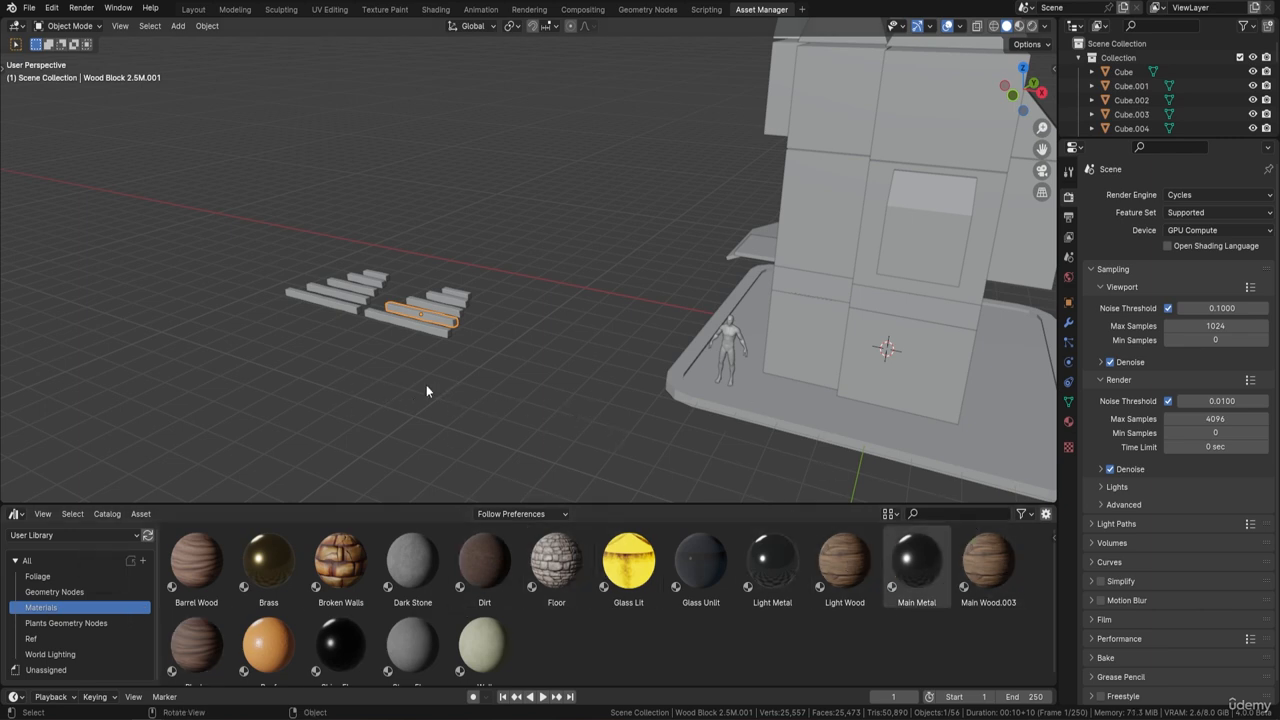
pyautogui.scroll(-1, 250, 618)
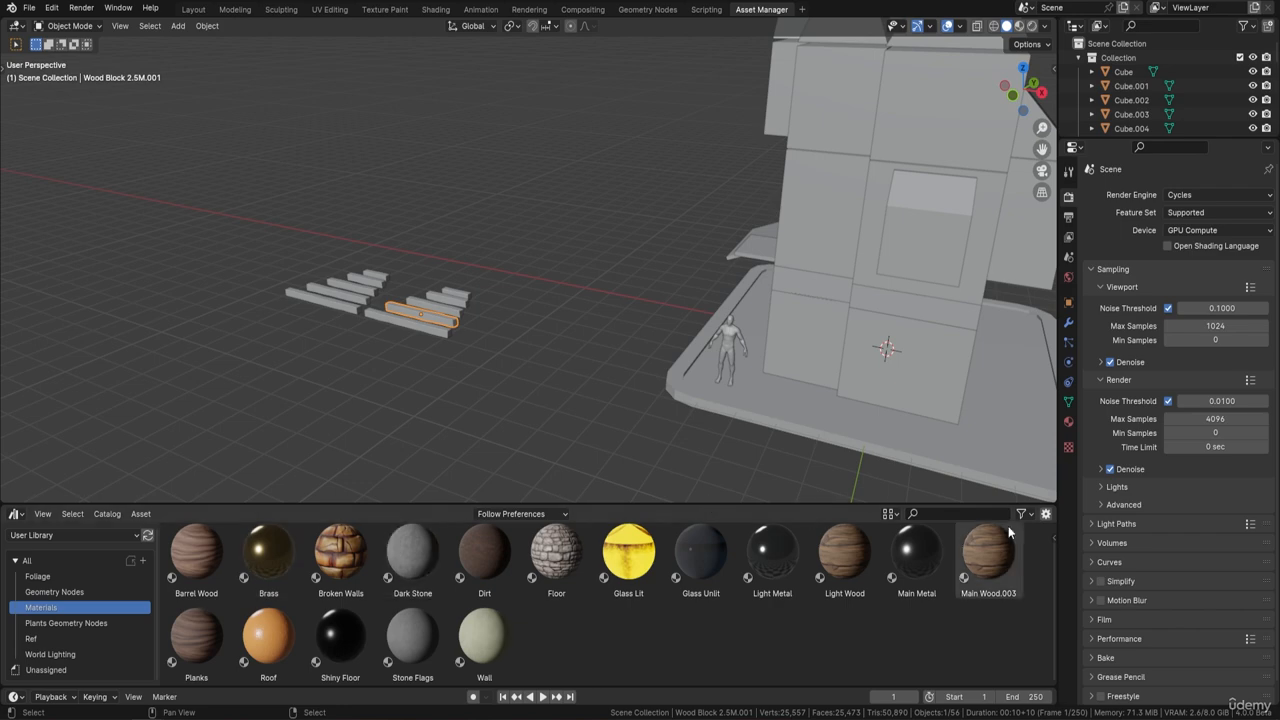
pyautogui.moveTo(503, 322); pyautogui.dragTo(827, 177, button='middle')
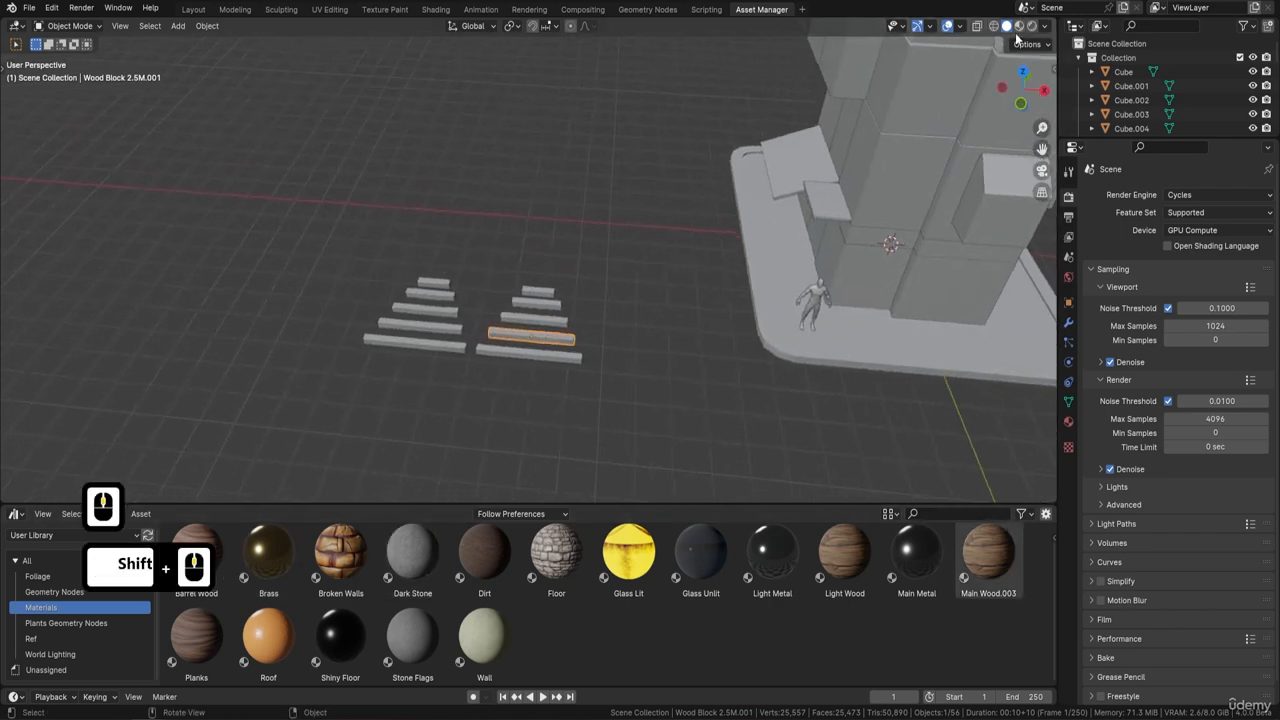
pyautogui.click(1019, 27)
pyautogui.scroll(4, 634, 403)
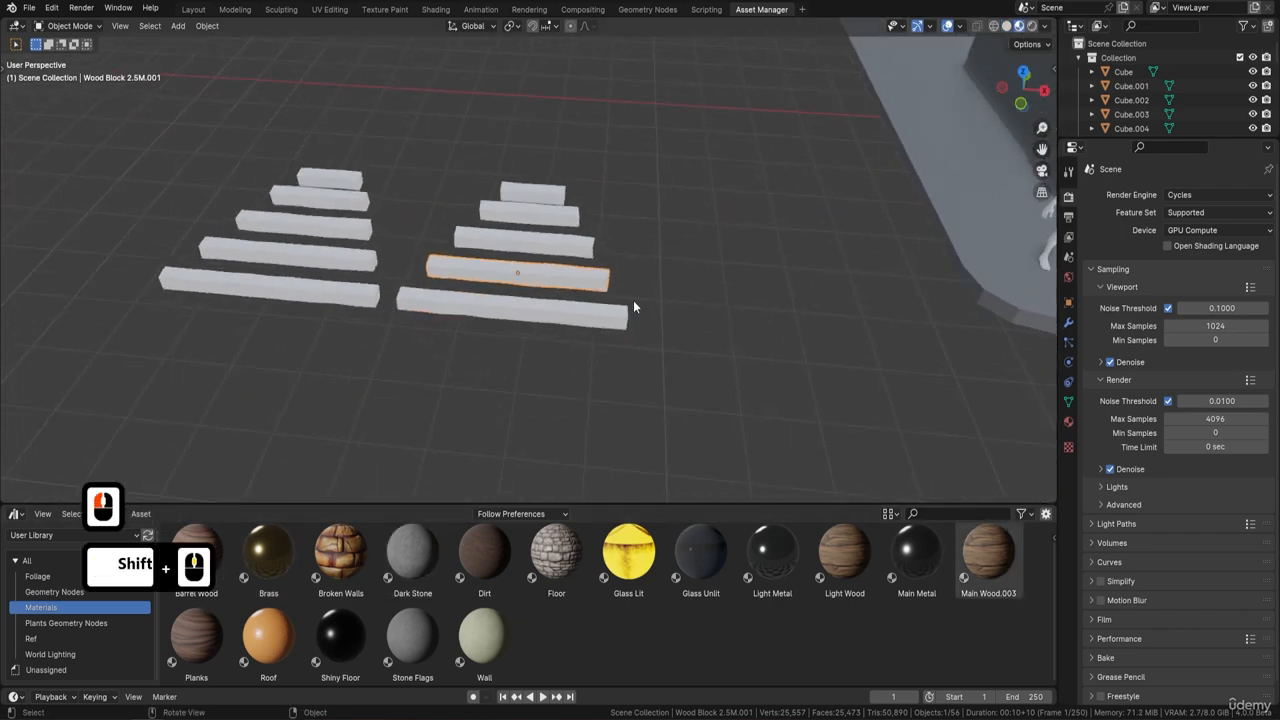
pyautogui.moveTo(633, 307); pyautogui.dragTo(648, 313, button='middle')
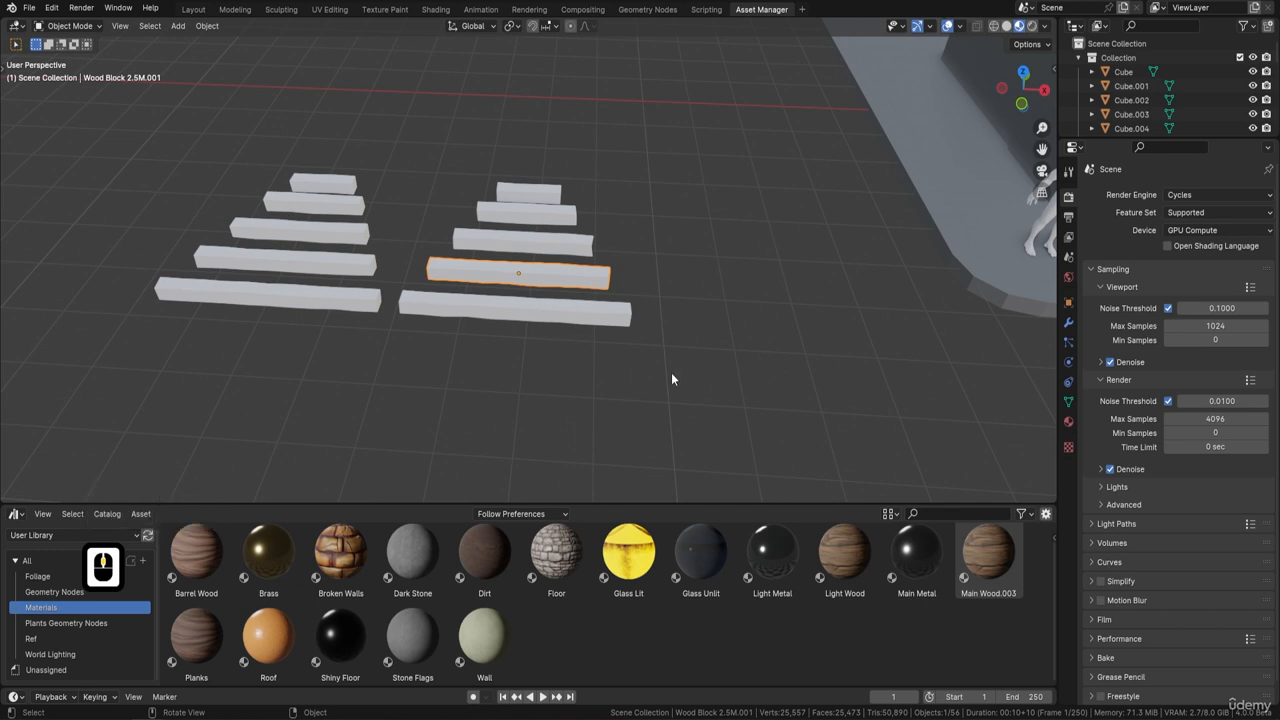
# - Apply the Main Wood.003 material from the library to Wood Block 2.5M.001 and check its wood grain
pyautogui.moveTo(988, 568); pyautogui.dragTo(773, 400)
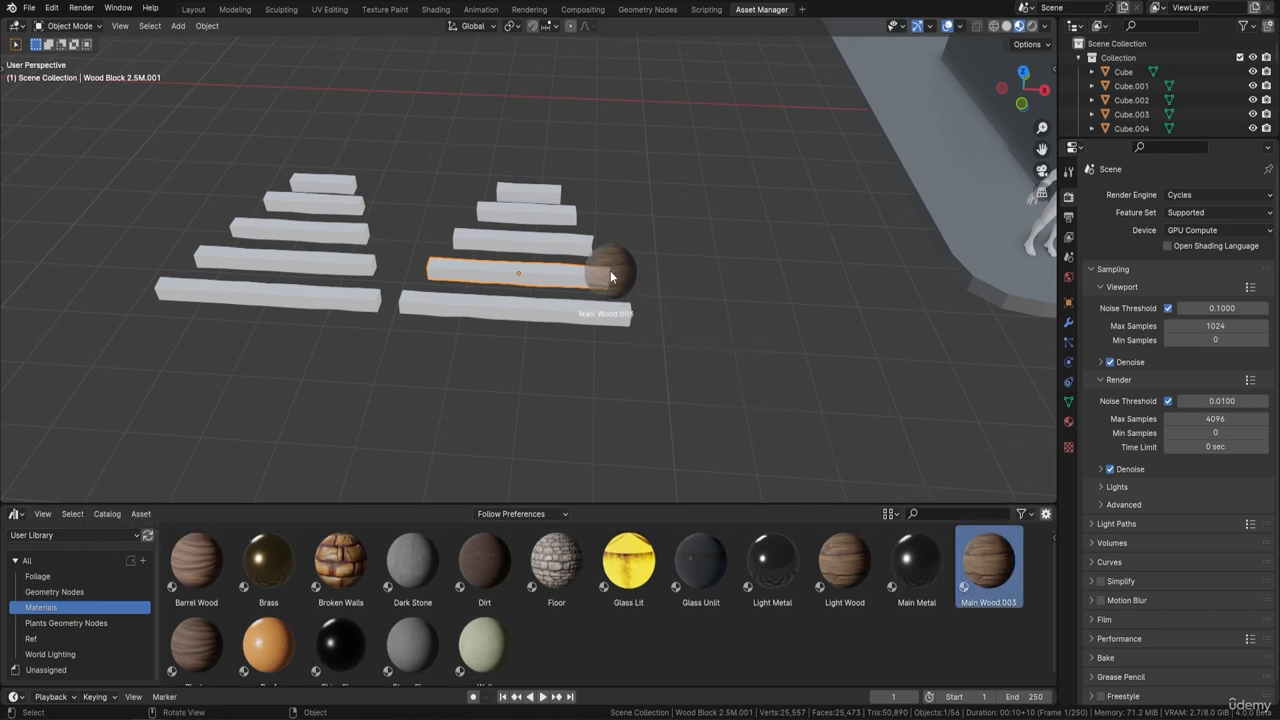
pyautogui.moveTo(610, 270); pyautogui.dragTo(611, 287)
pyautogui.scroll(3, 605, 295)
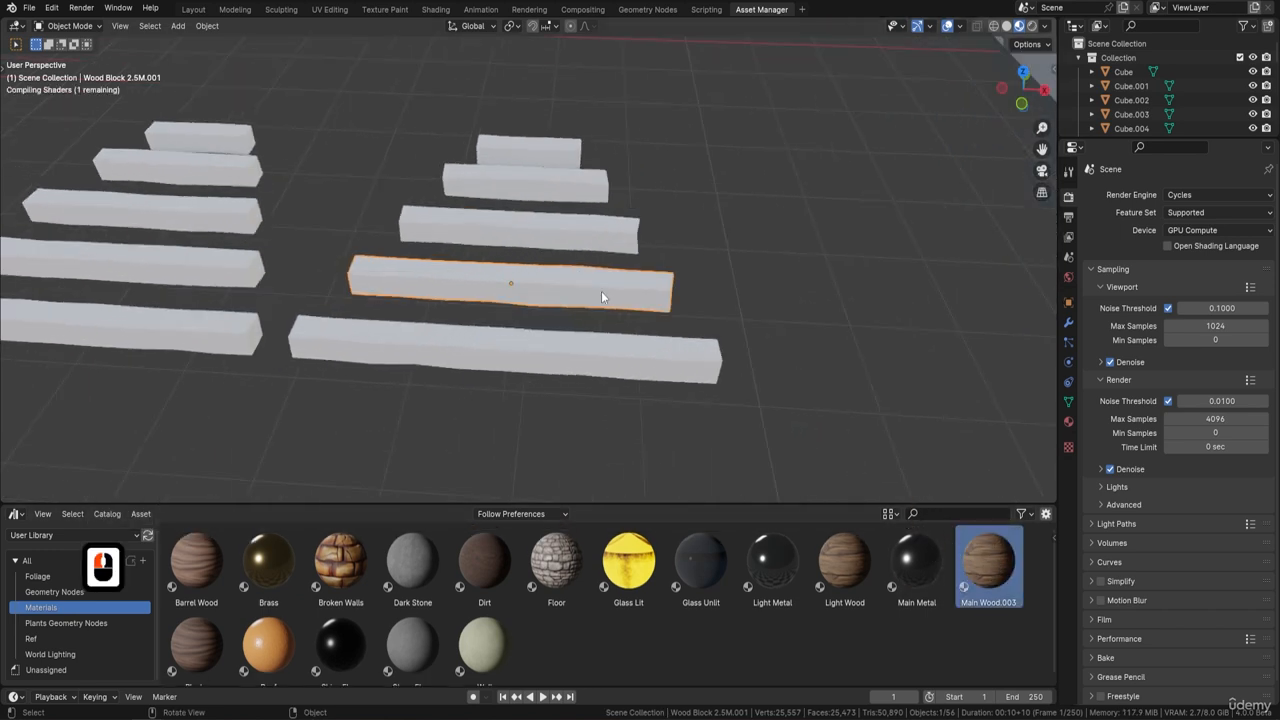
pyautogui.moveTo(258, 213); pyautogui.dragTo(222, 190, button='middle')
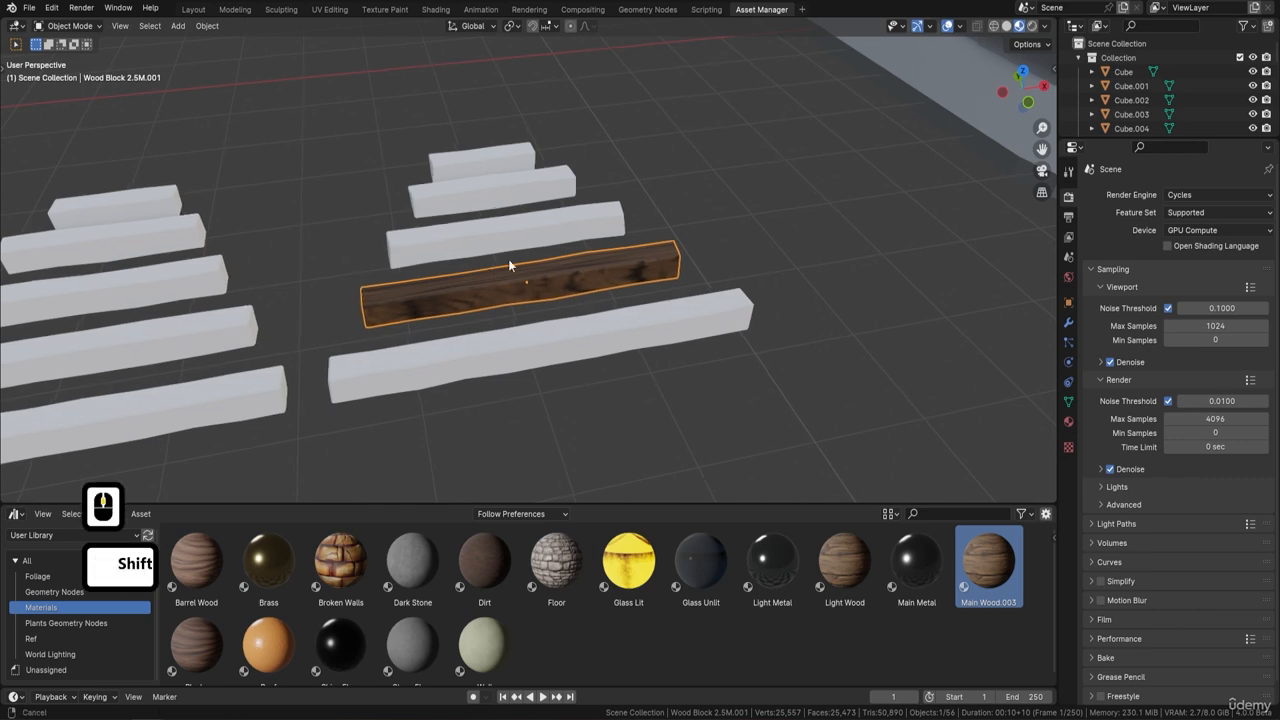
pyautogui.scroll(4, 568, 235)
pyautogui.moveTo(508, 262)
pyautogui.keyDown('shift'); pyautogui.mouseDown(button='middle')
pyautogui.moveTo(596, 212)
pyautogui.moveTo(563, 260)
pyautogui.moveTo(514, 257)
pyautogui.moveTo(614, 251)
pyautogui.moveTo(488, 252)
pyautogui.mouseUp(button='middle'); pyautogui.keyUp('shift')
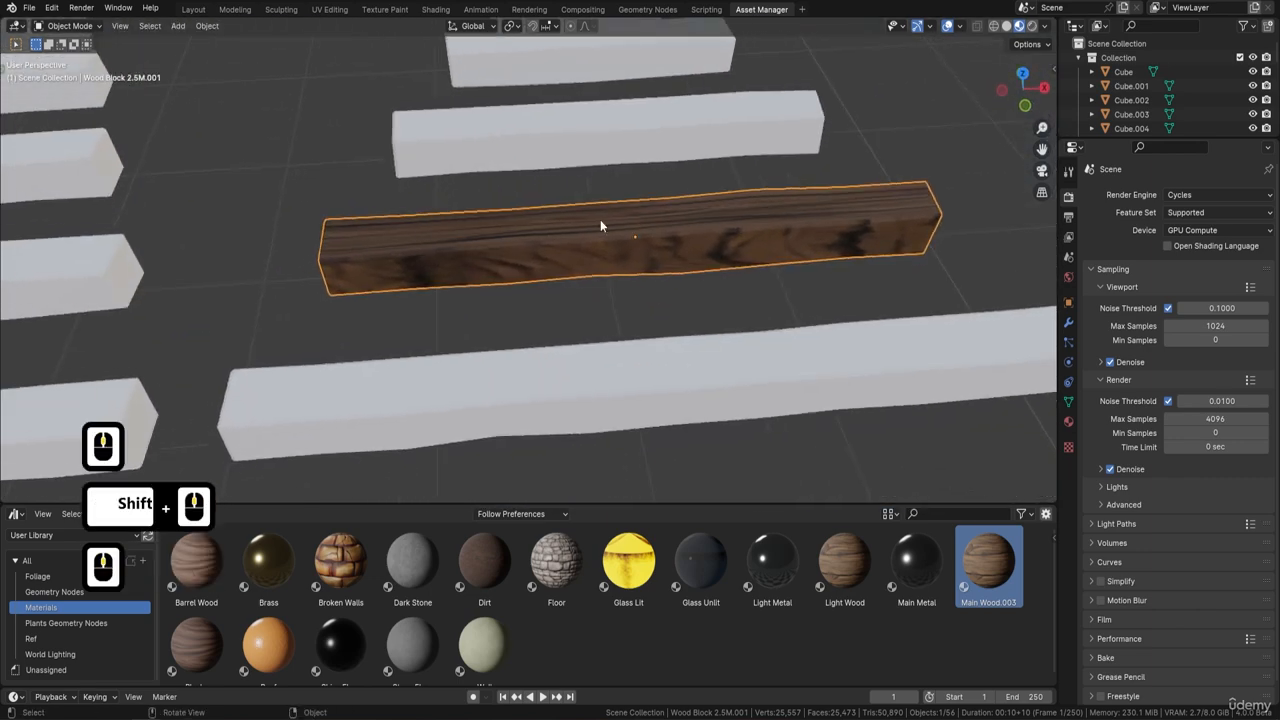
pyautogui.scroll(-2, 600, 220)
pyautogui.moveTo(596, 228); pyautogui.dragTo(587, 137, button='middle')
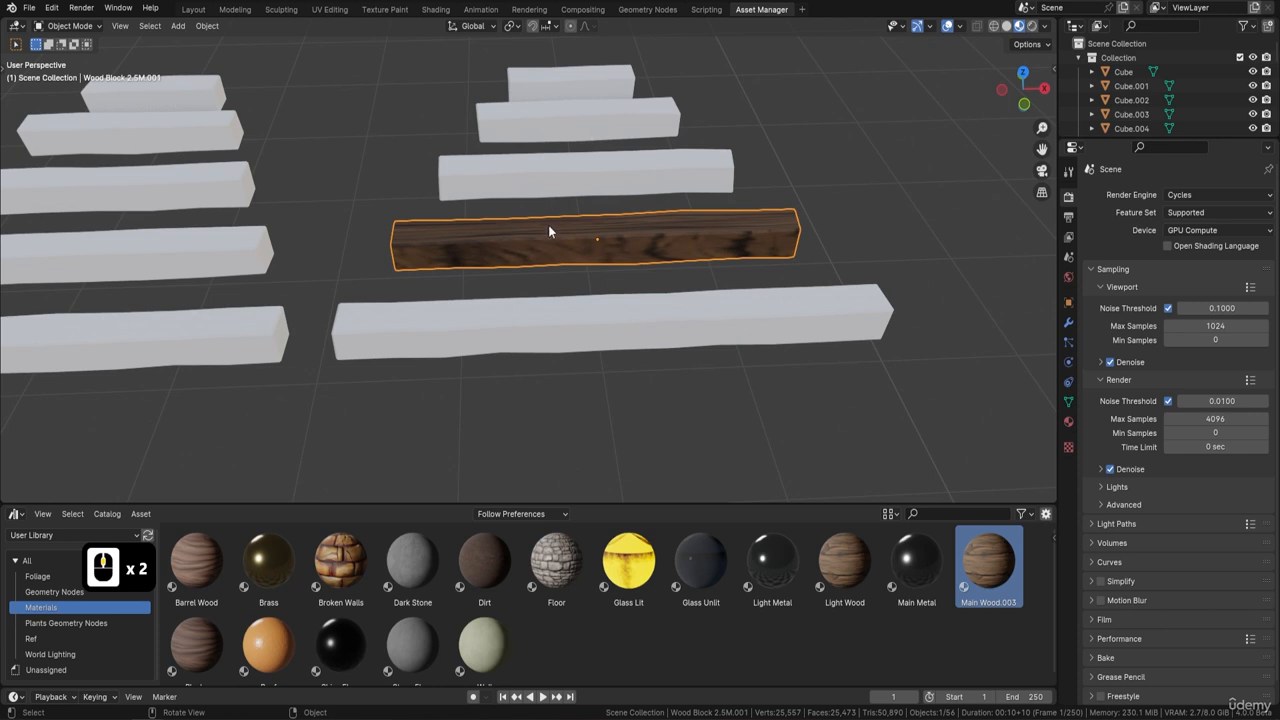
# - Try a standard Unwrap on all faces of Wood Block 2.5M.001 in Edit Mode and check the grain
pyautogui.press('Tab')
pyautogui.moveTo(548, 225); pyautogui.dragTo(687, 249, button='middle')
pyautogui.press('Tab')
pyautogui.scroll(3, 680, 229)
pyautogui.press('Tab')
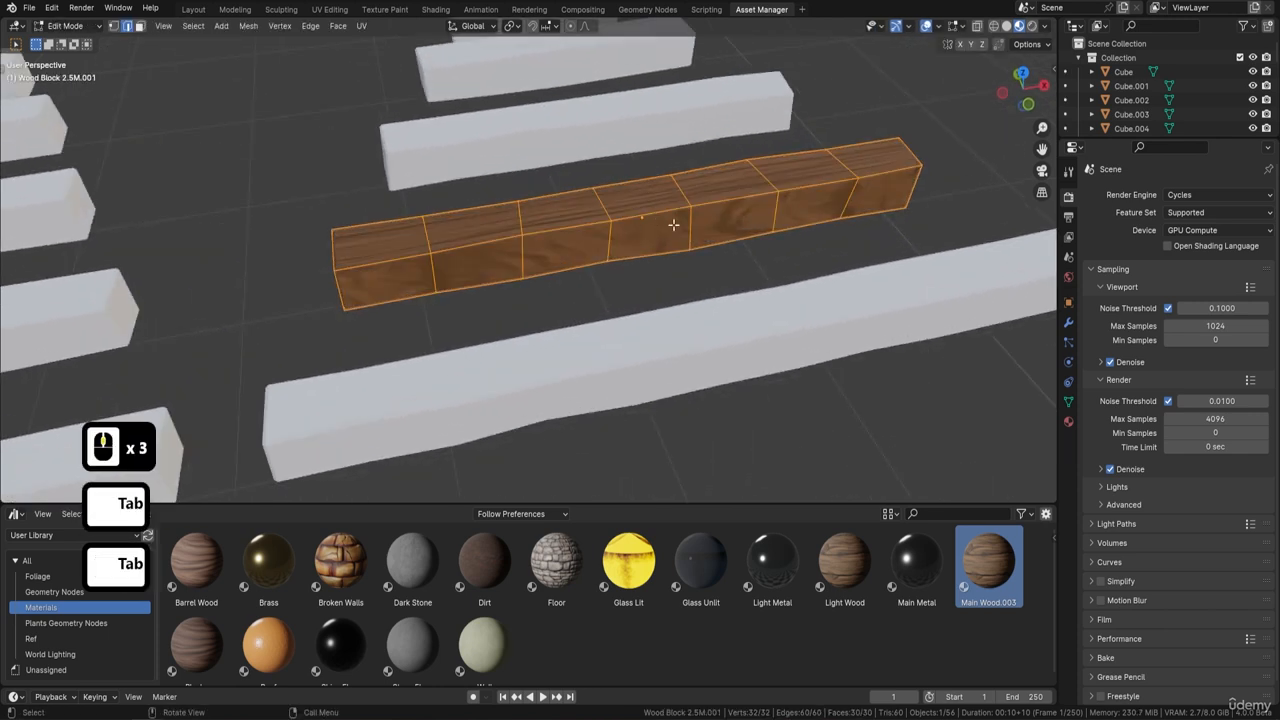
pyautogui.press('u')
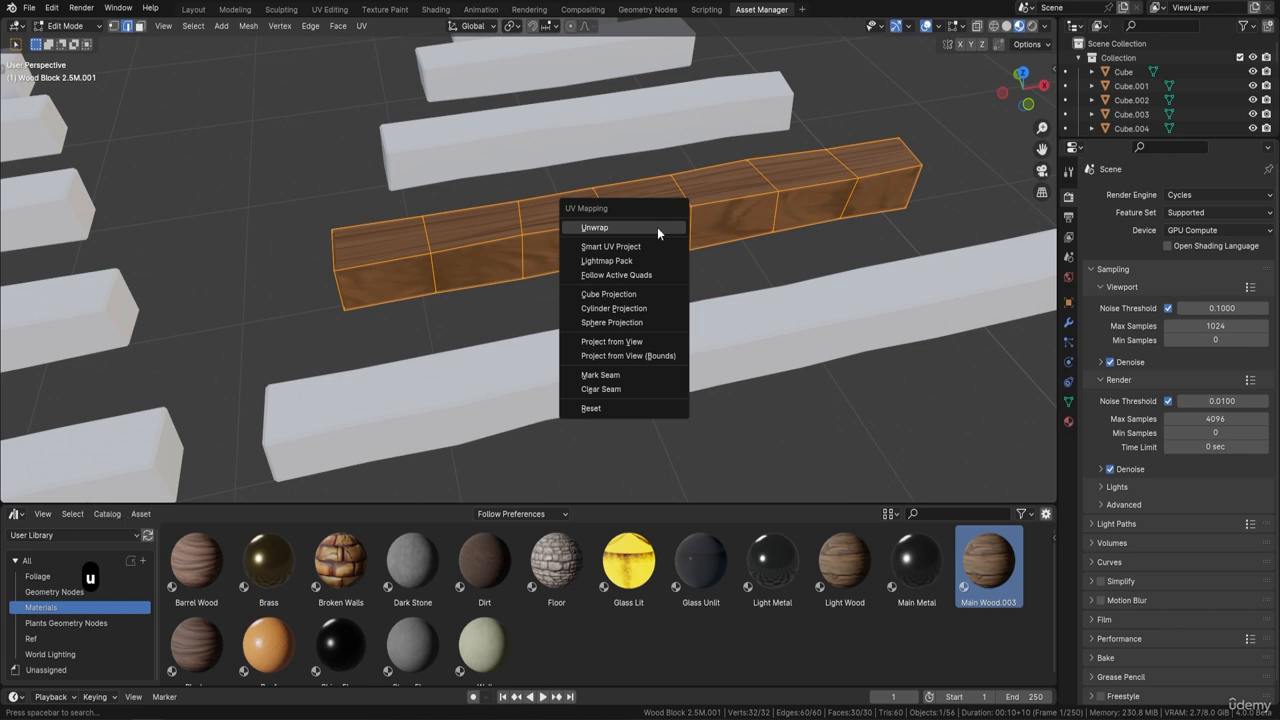
pyautogui.click(657, 227)
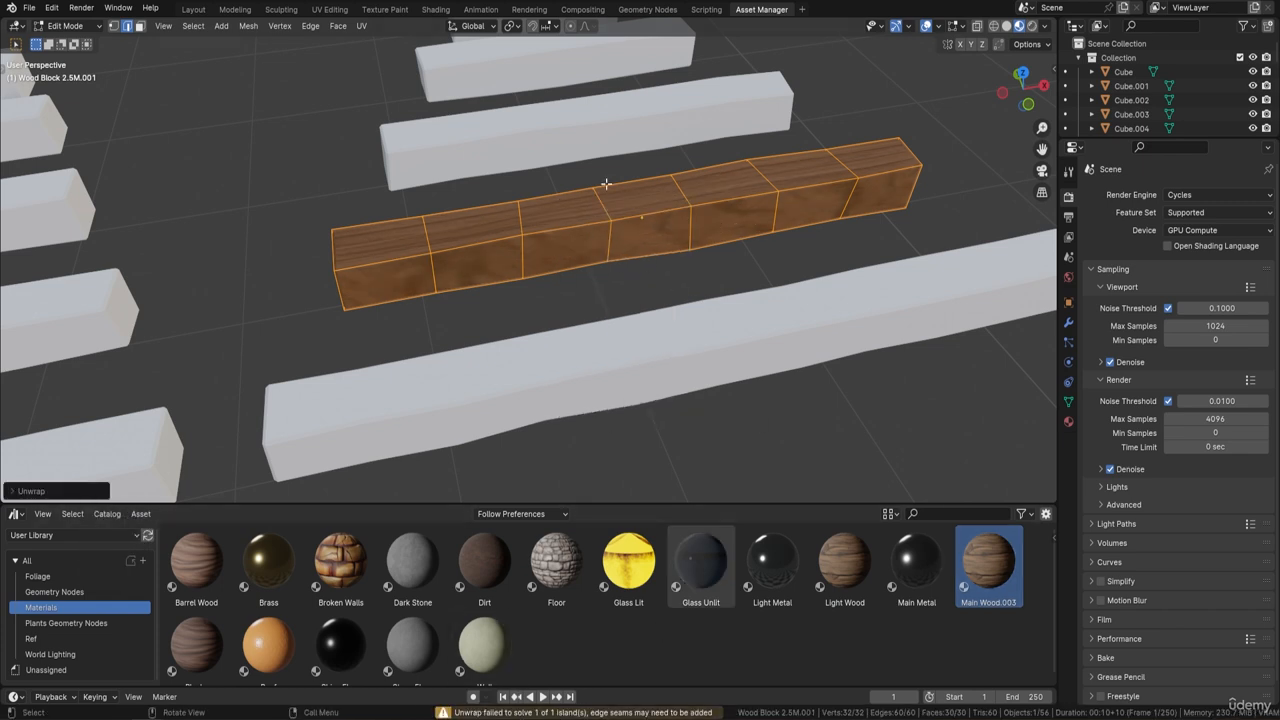
pyautogui.moveTo(606, 182); pyautogui.dragTo(484, 220, button='middle')
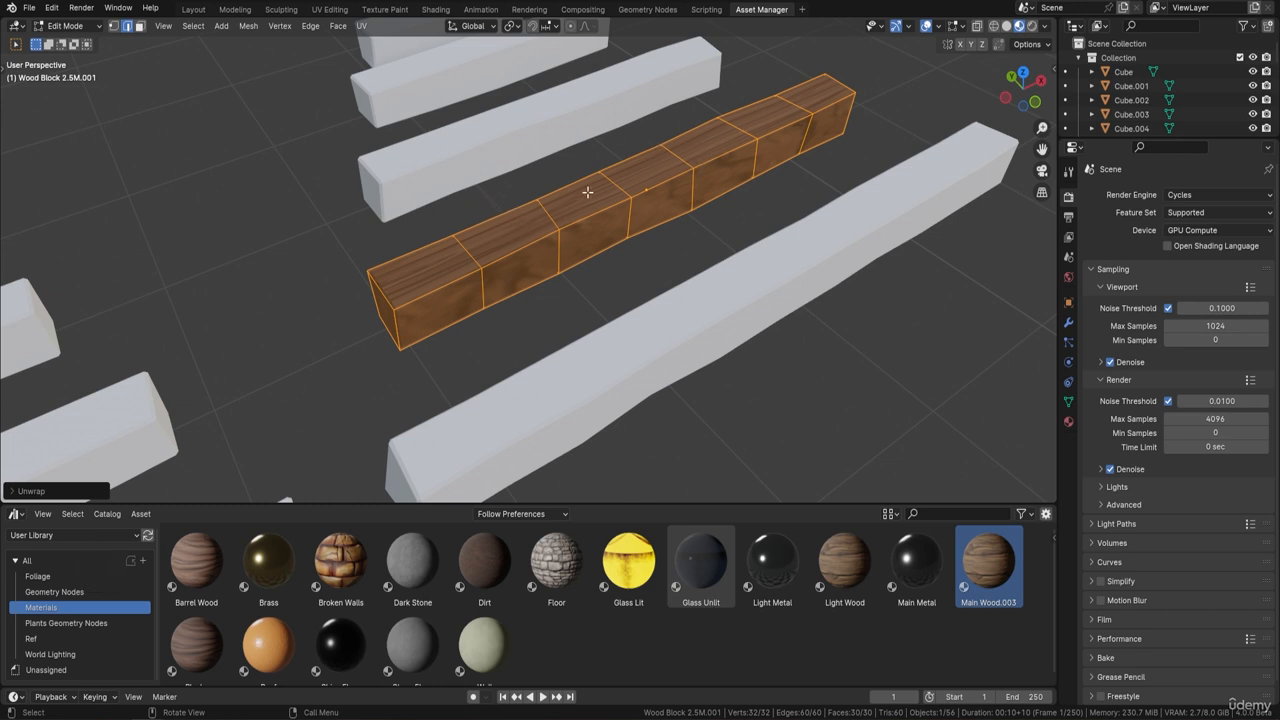
pyautogui.moveTo(587, 192); pyautogui.dragTo(435, 207, button='middle')
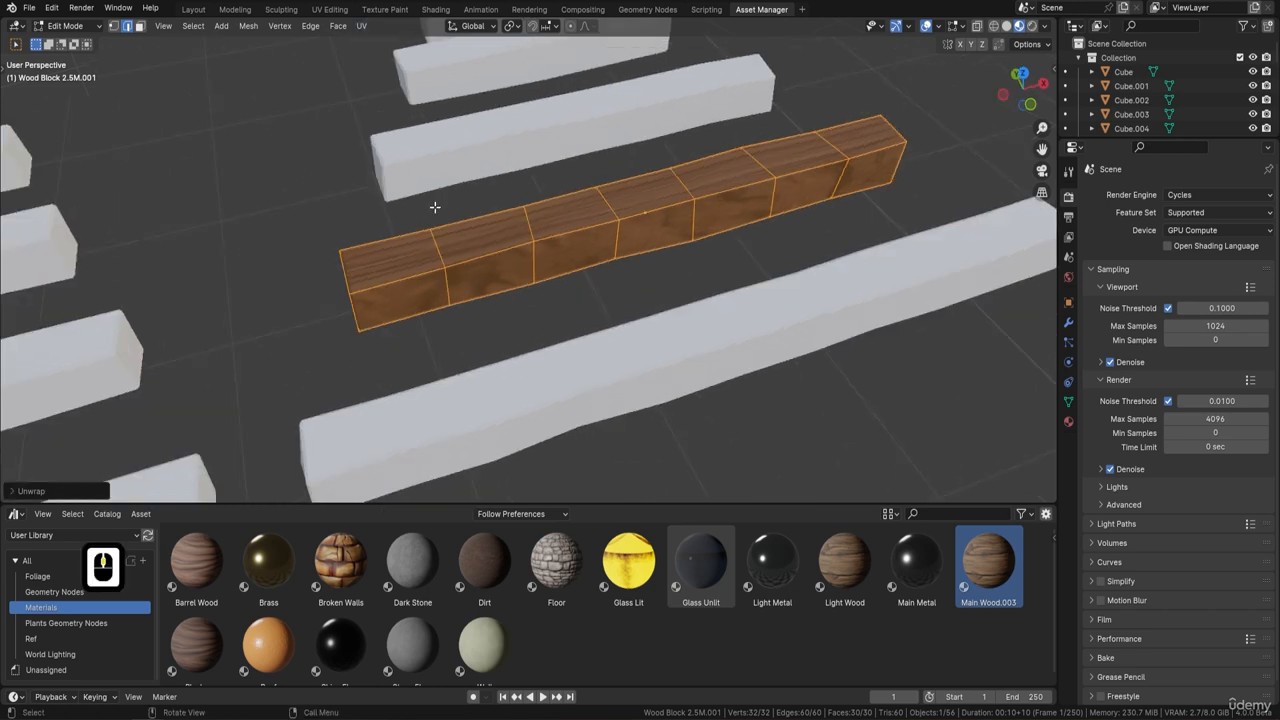
# - Switch to the UV Editing workspace, frame Wood Block 2.5M.001 and show it in Material Preview shading
pyautogui.click(331, 10)
pyautogui.scroll(-8, 409, 260)
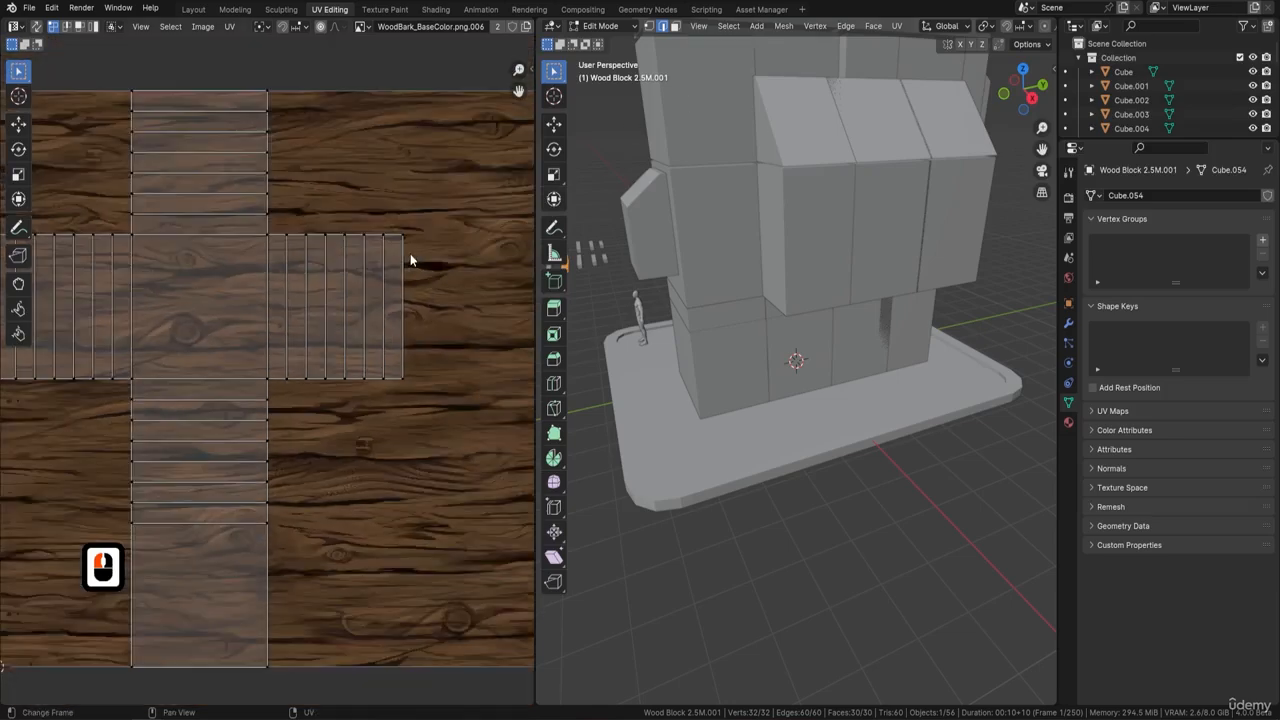
pyautogui.scroll(-3, 703, 265)
pyautogui.moveTo(703, 265); pyautogui.dragTo(852, 308, button='middle')
pyautogui.press('KP_Decimal')
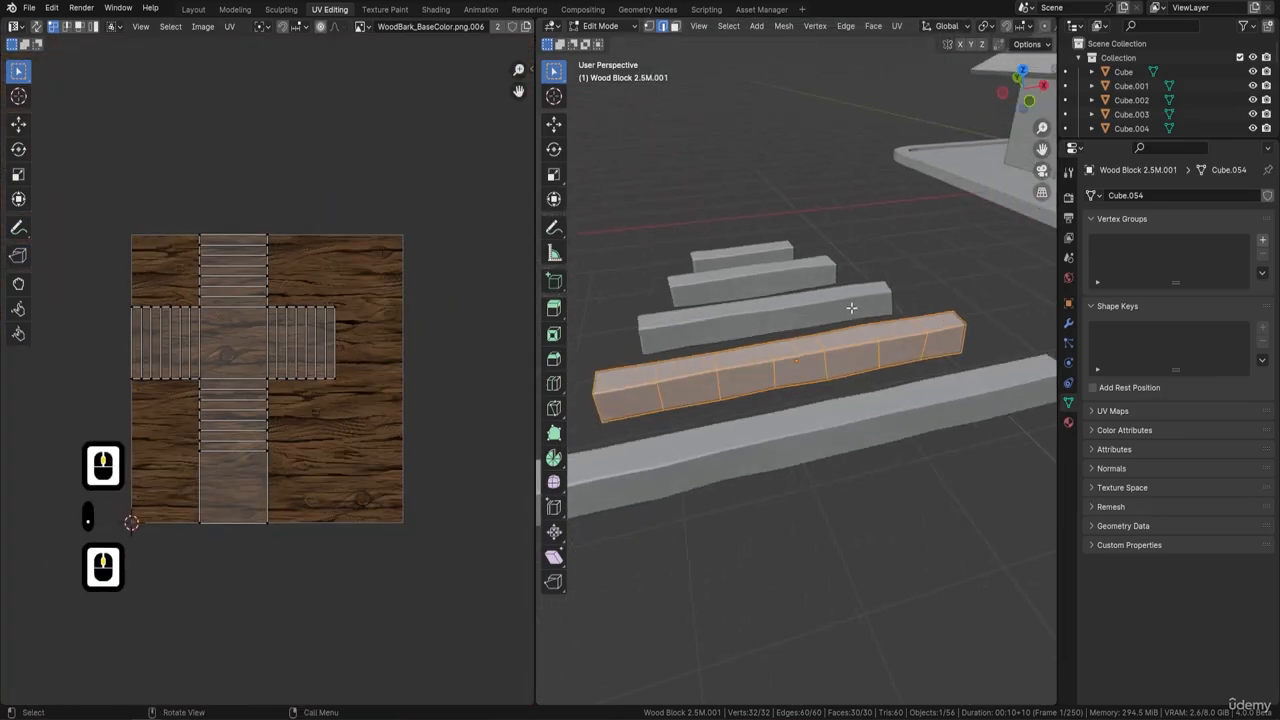
pyautogui.moveTo(1056, 45); pyautogui.dragTo(1246, 47)
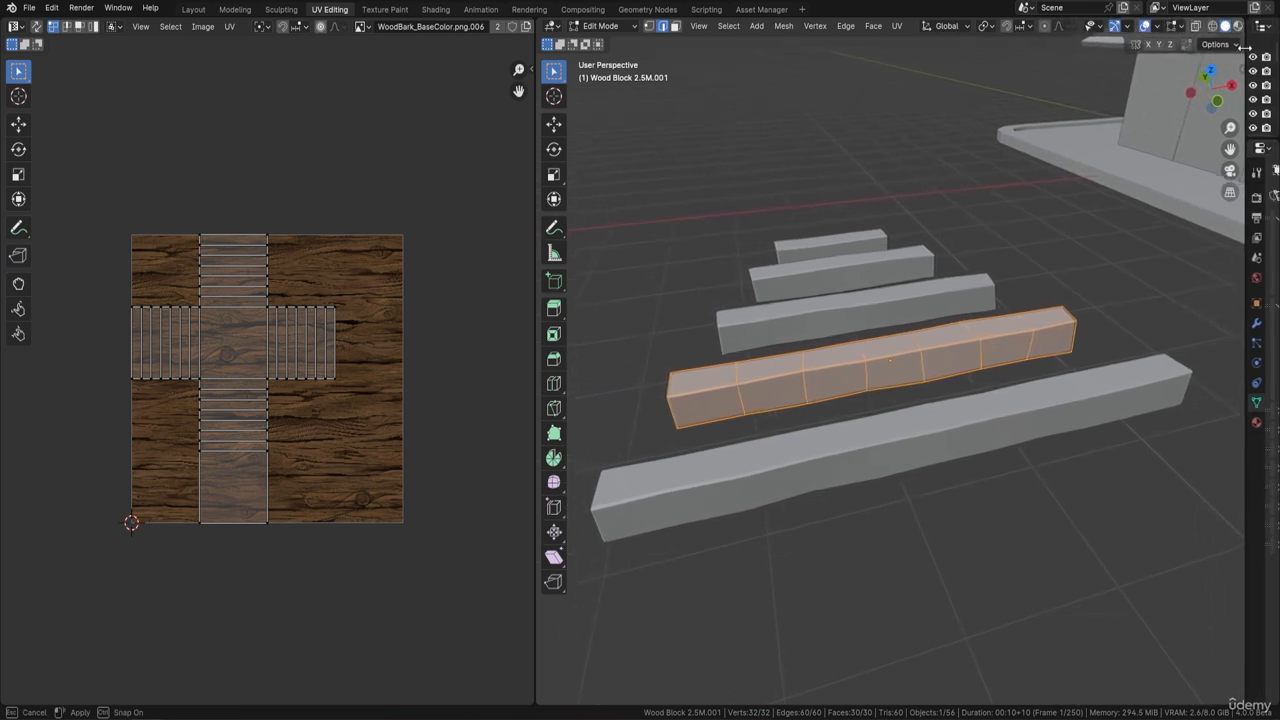
pyautogui.click(1238, 28)
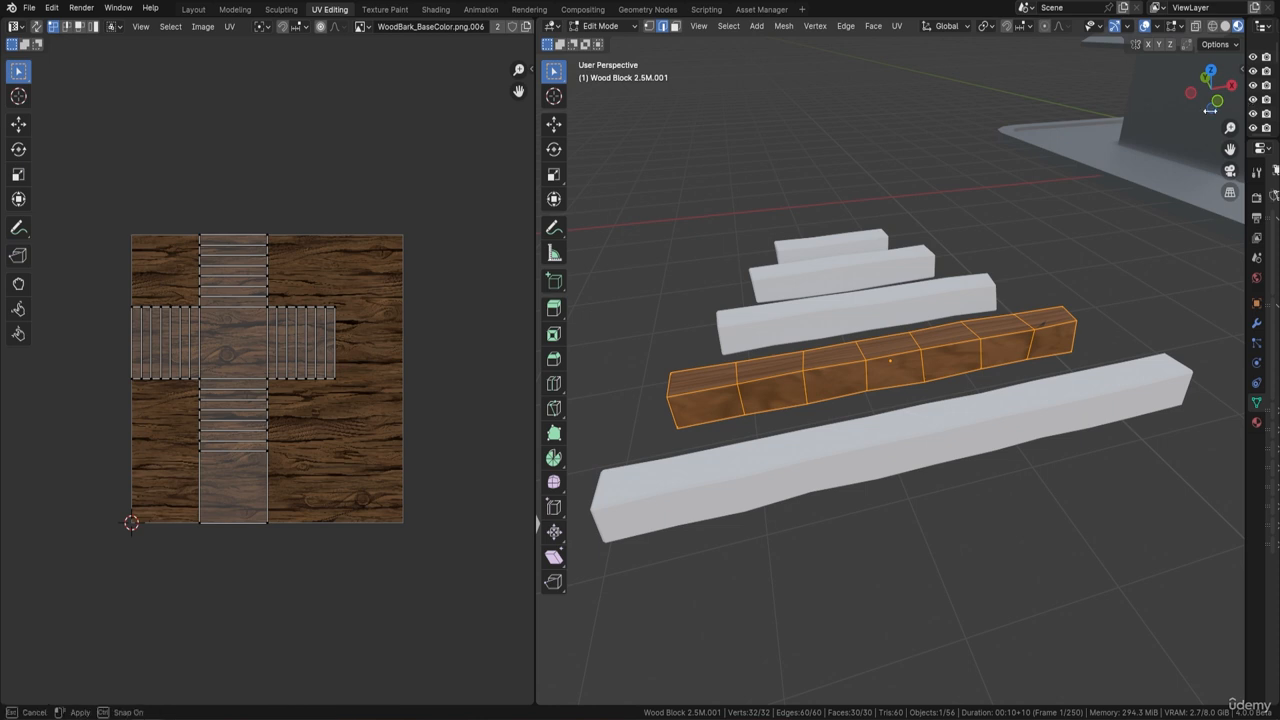
pyautogui.moveTo(1245, 148); pyautogui.dragTo(1028, 148)
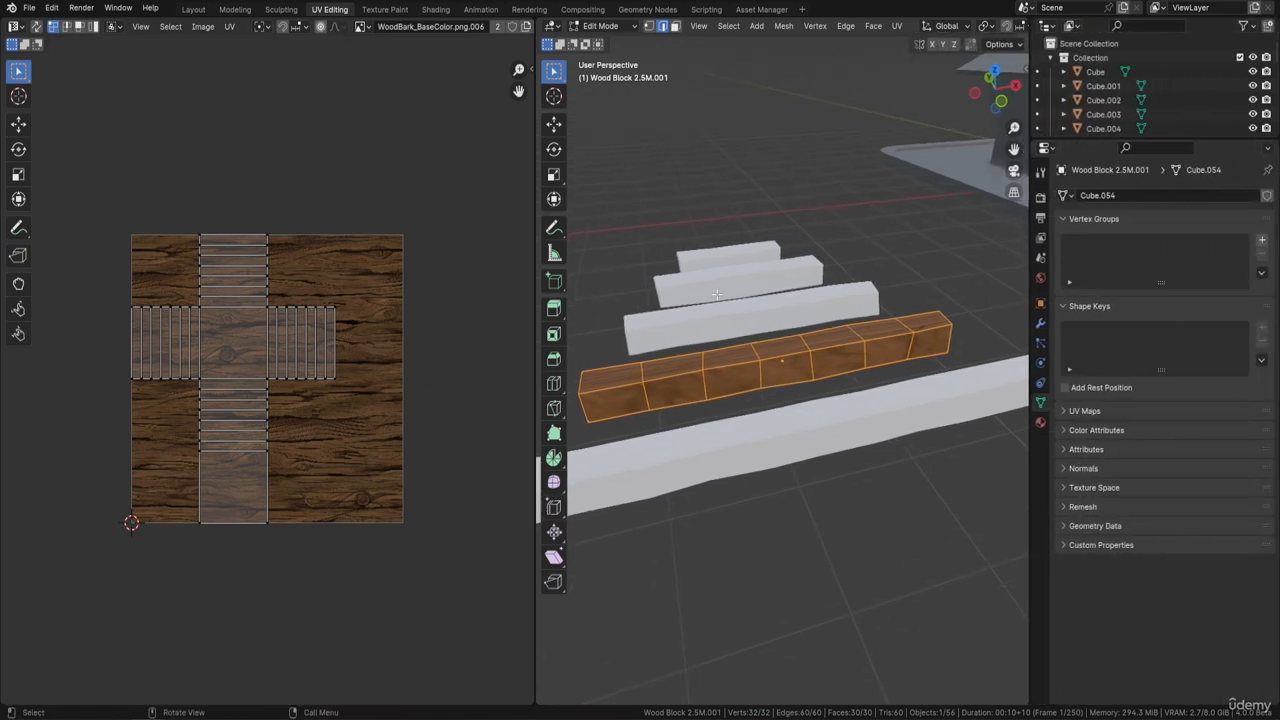
# - Unwrap Wood Block 2.5M.001 with Smart UV Project at a 66° angle limit and check the grain direction
pyautogui.press('u')
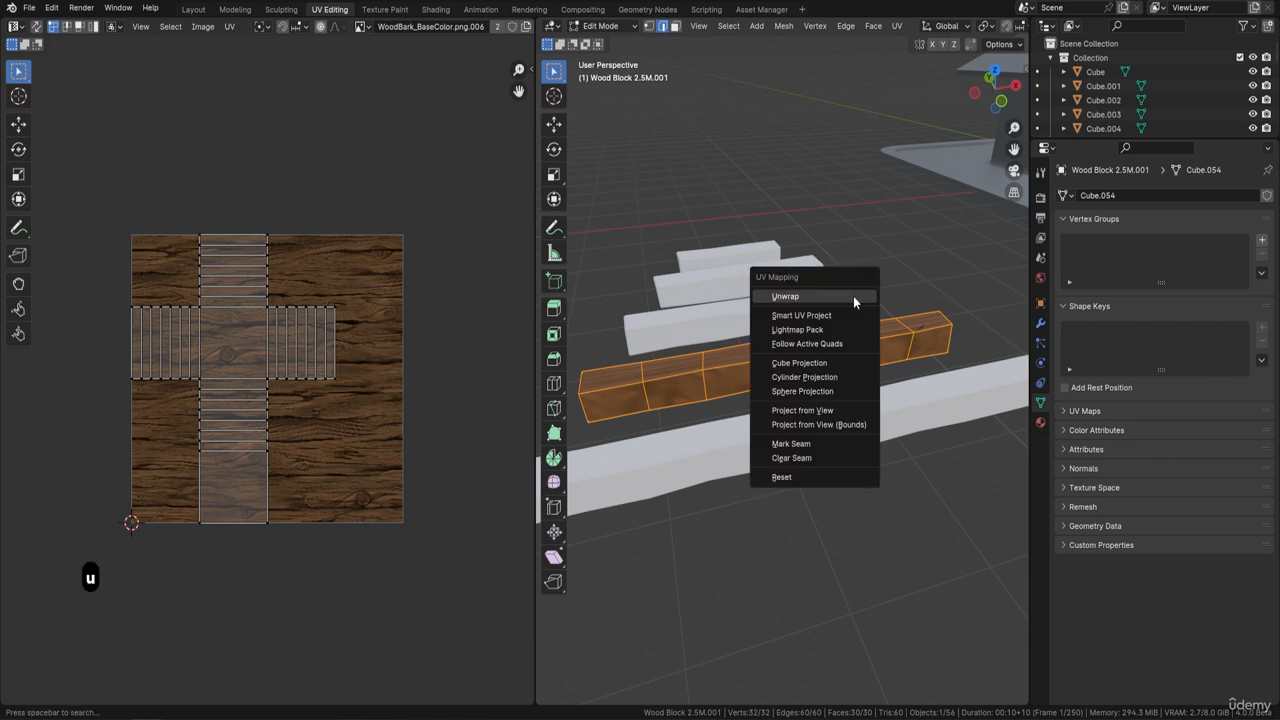
pyautogui.click(826, 316)
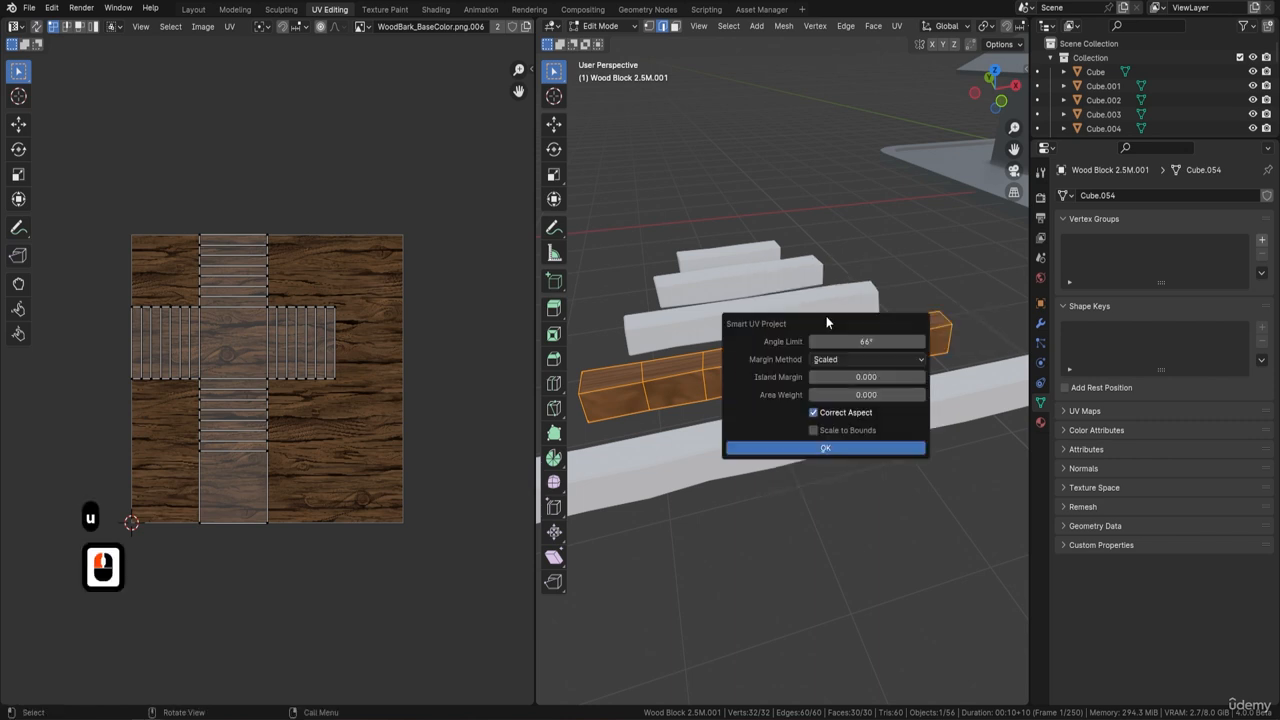
pyautogui.click(825, 447)
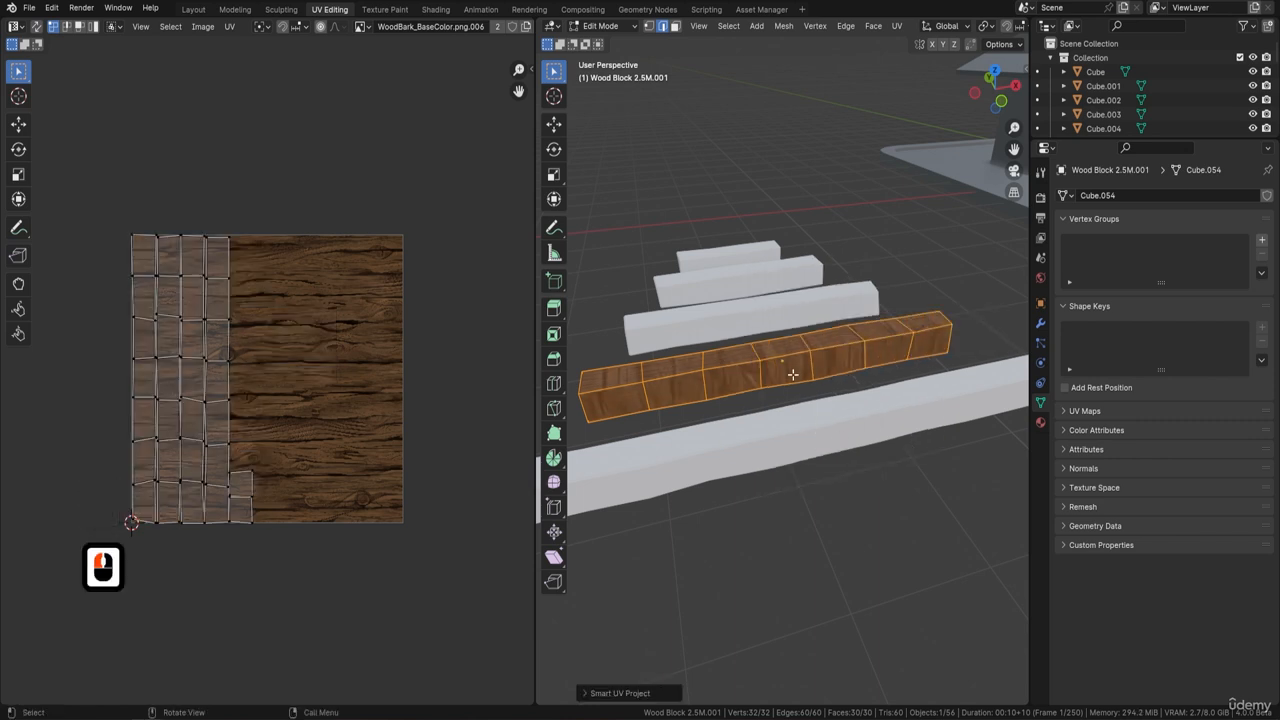
pyautogui.moveTo(794, 369); pyautogui.dragTo(680, 374, button='middle')
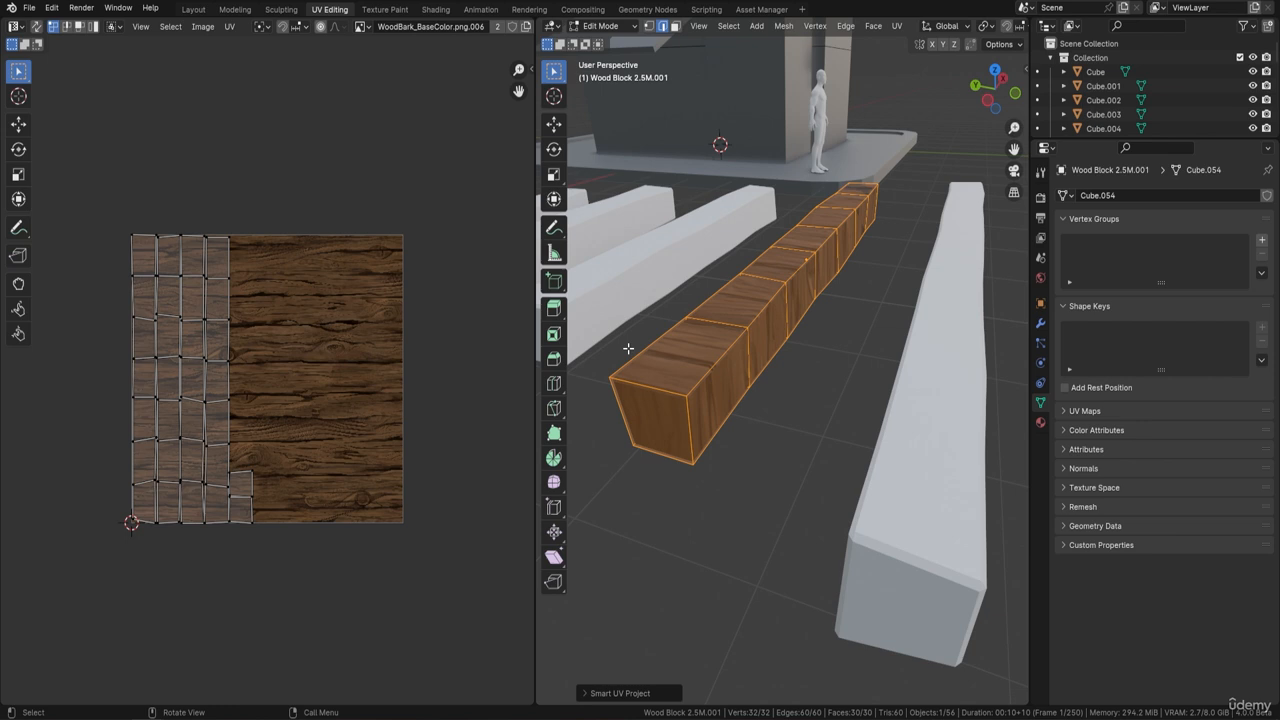
pyautogui.press('u')
pyautogui.moveTo(812, 291); pyautogui.dragTo(725, 311, button='middle')
pyautogui.scroll(-2, 702, 287)
pyautogui.moveTo(725, 311); pyautogui.dragTo(784, 300, button='middle')
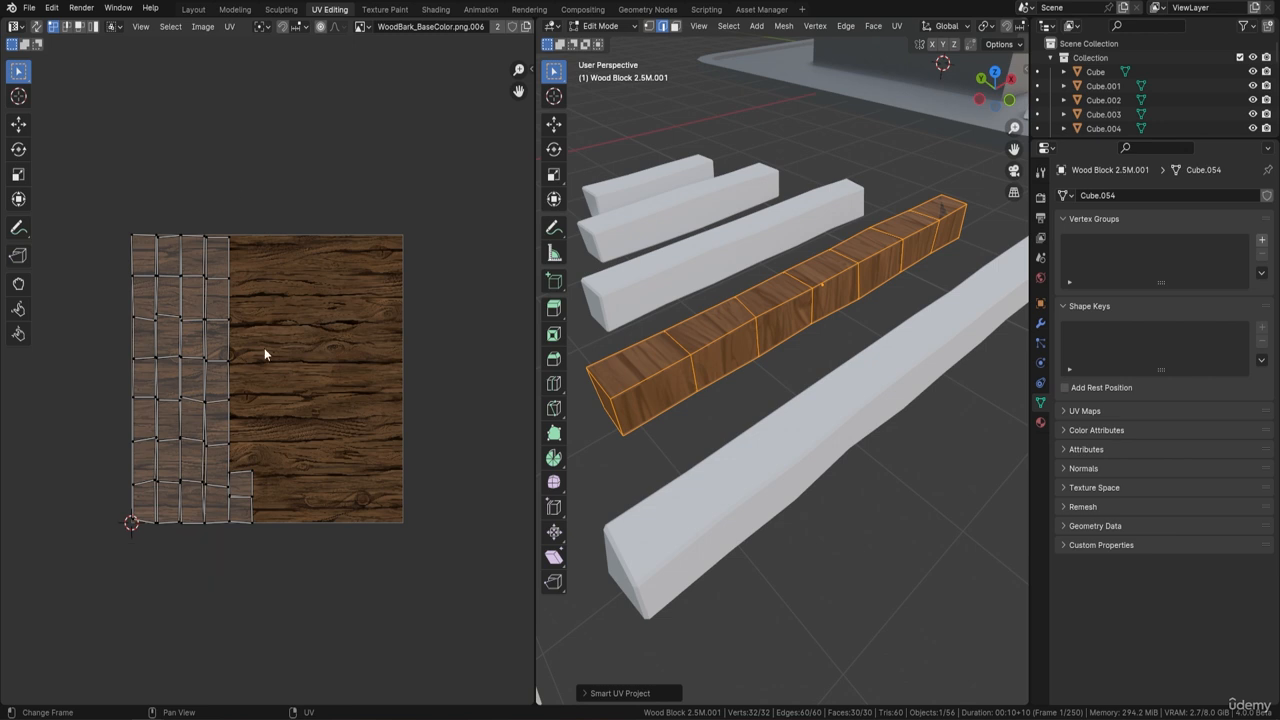
# - Select all UV islands of Wood Block 2.5M.001 and rotate them by 90°
pyautogui.press('a')
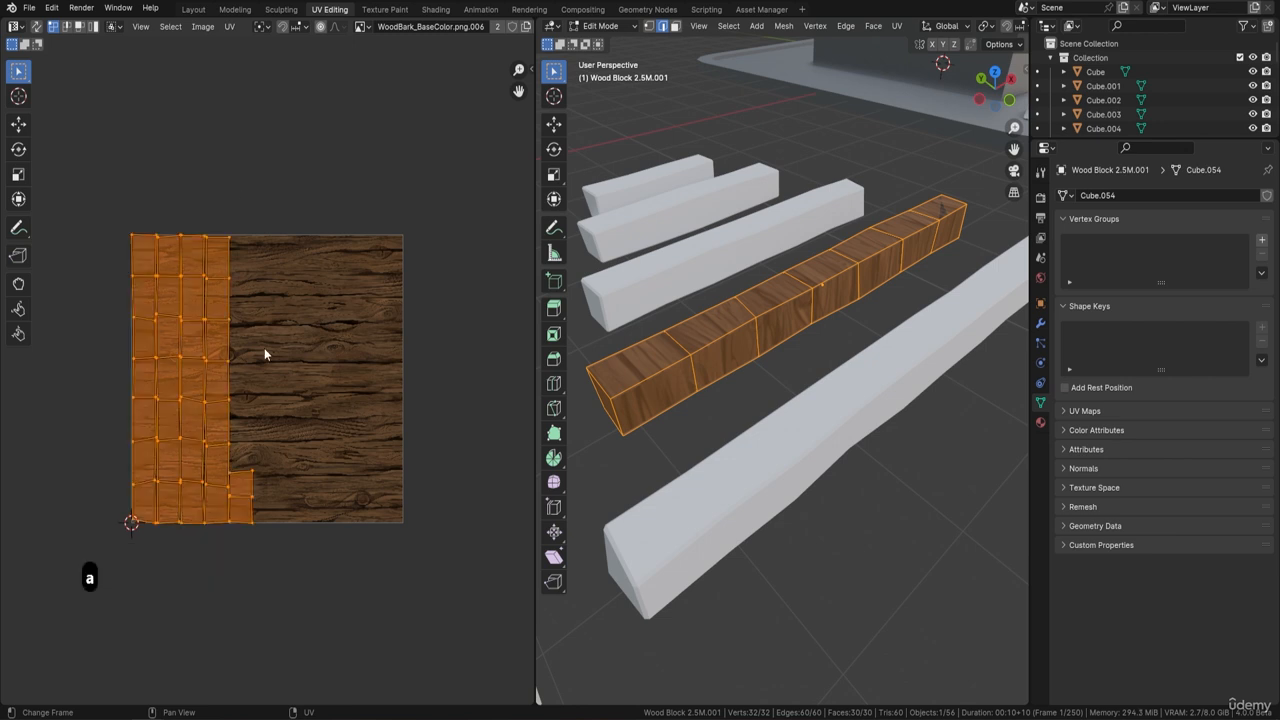
pyautogui.write('r90')
pyautogui.press('Return')
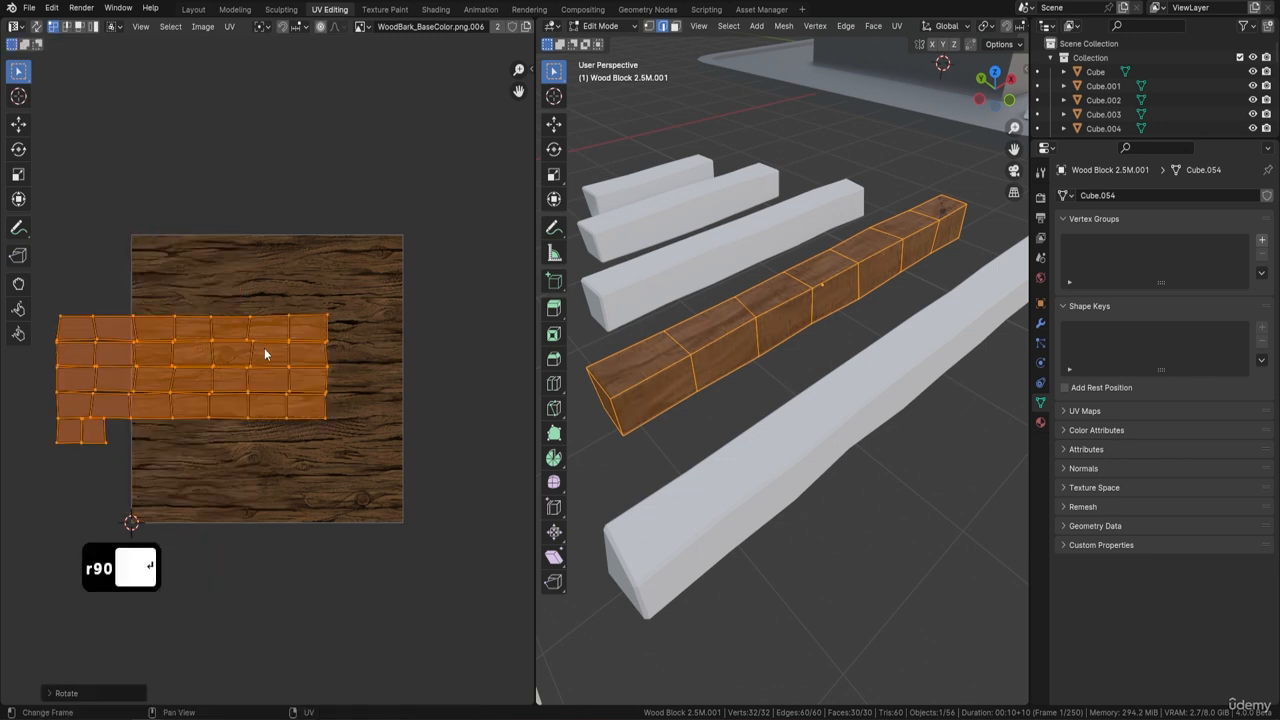
# - Inspect the grain direction along Wood Block 2.5M.001 in Object Mode after the UV rotation
pyautogui.moveTo(908, 245); pyautogui.dragTo(858, 276, button='middle')
pyautogui.press('Tab')
pyautogui.moveTo(791, 246); pyautogui.dragTo(690, 192, button='middle')
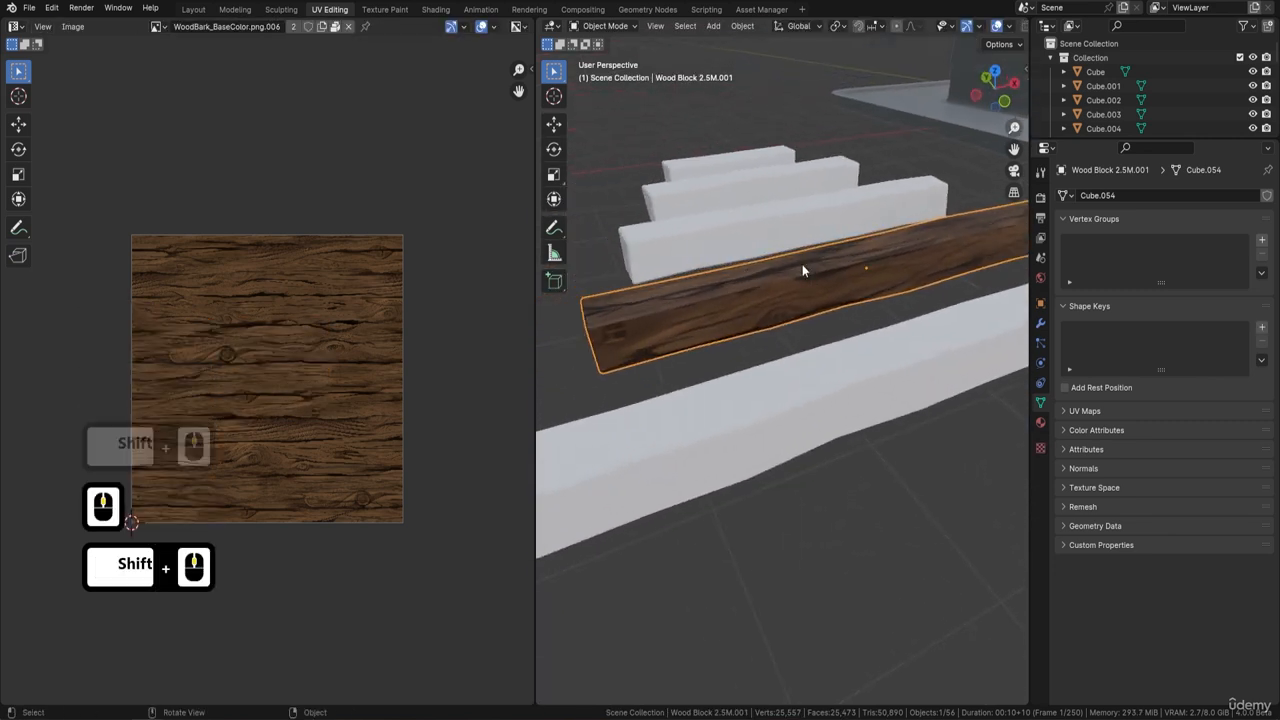
pyautogui.moveTo(756, 289); pyautogui.dragTo(743, 334, button='middle')
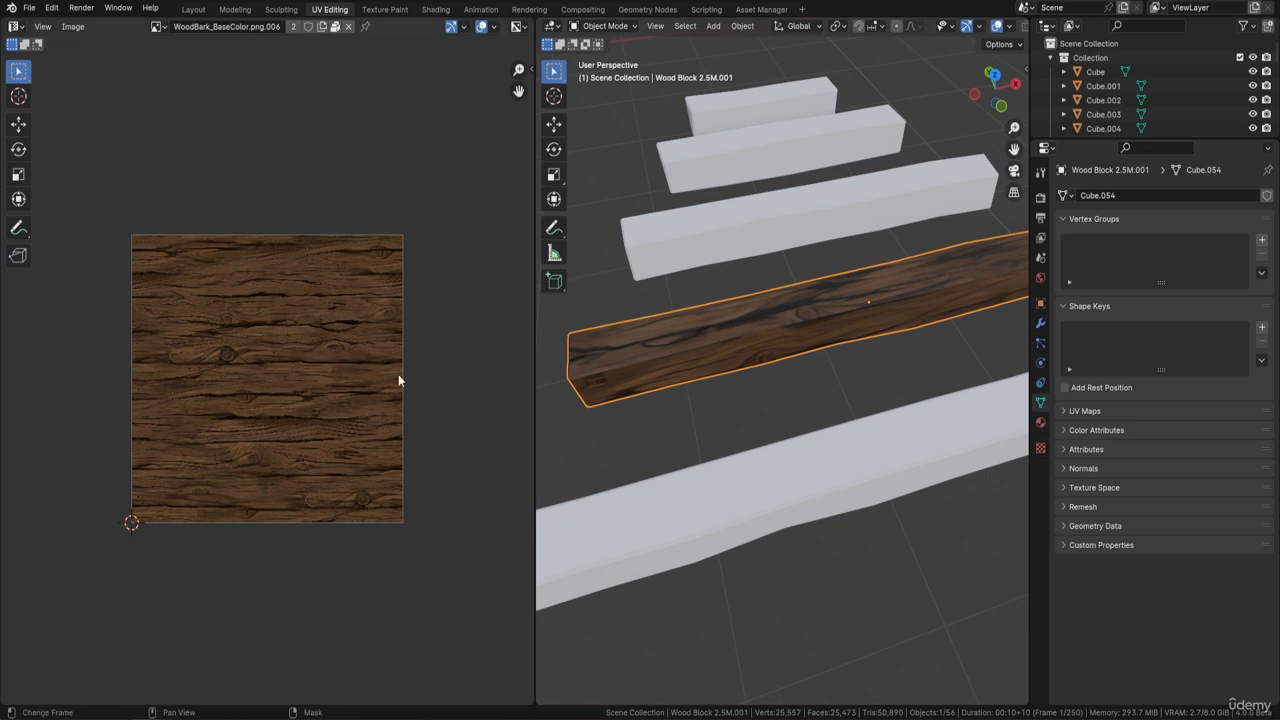
pyautogui.scroll(2, 744, 330)
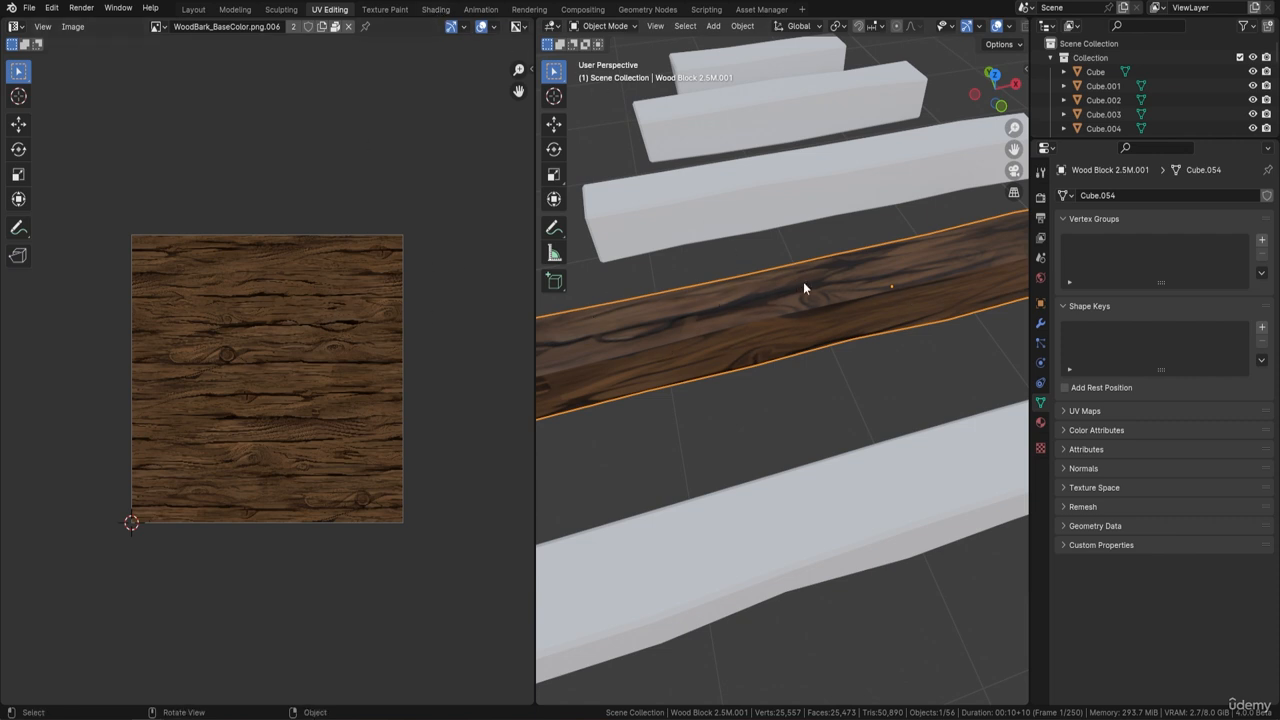
# - Try scaling down all UV islands of Wood Block 2.5M.001 to about a third and check the grain in Object Mode
pyautogui.press('Tab')
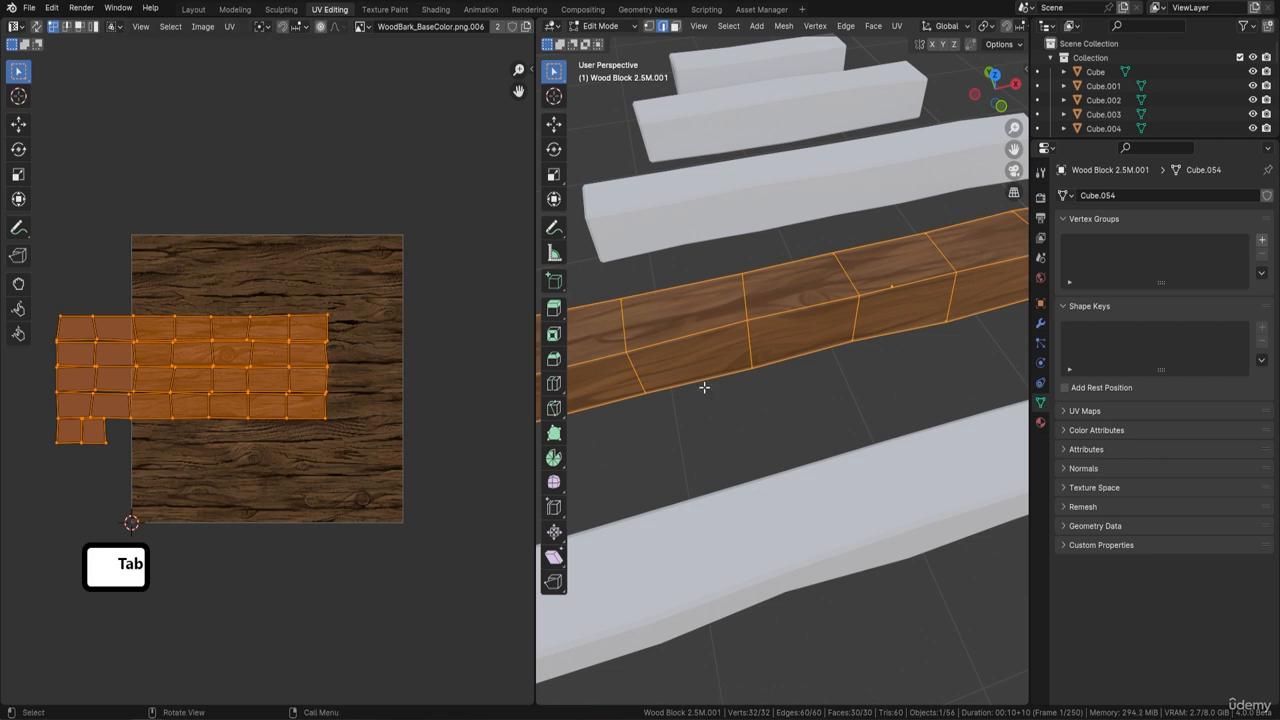
pyautogui.press('s')
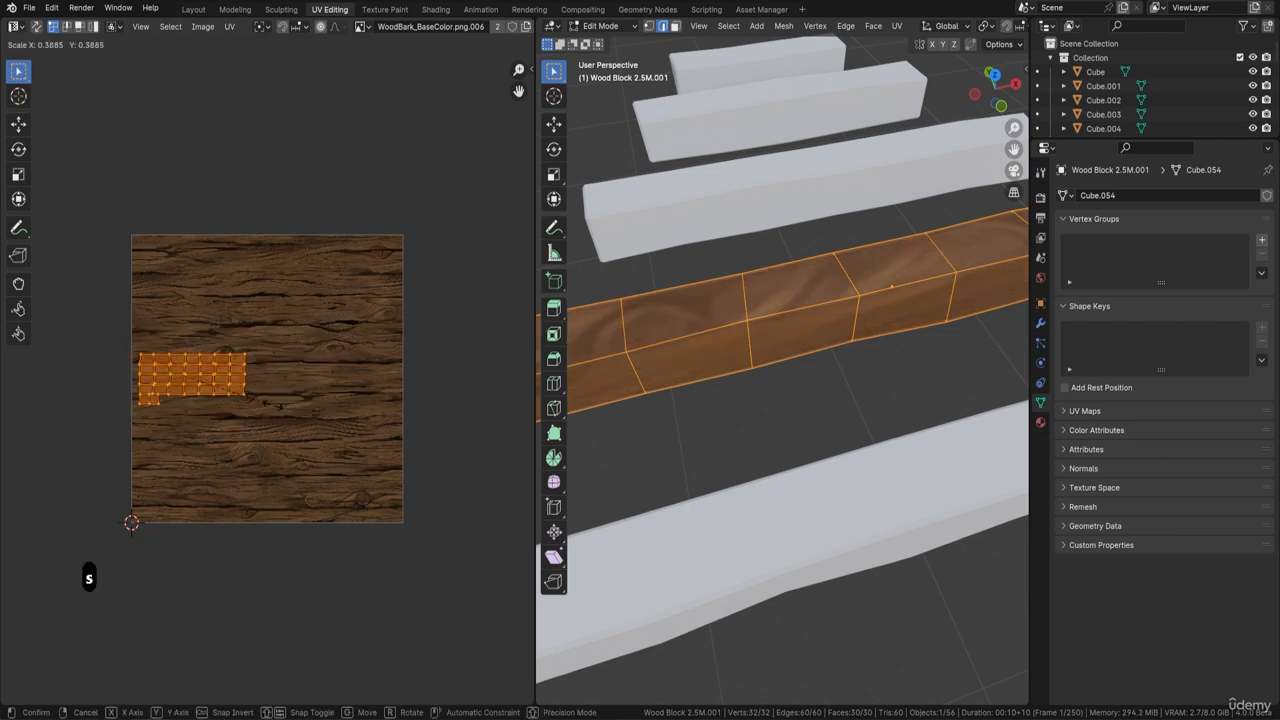
pyautogui.click(278, 402)
pyautogui.press('Tab')
pyautogui.scroll(-4, 706, 330)
pyautogui.moveTo(706, 330); pyautogui.dragTo(740, 336, button='middle')
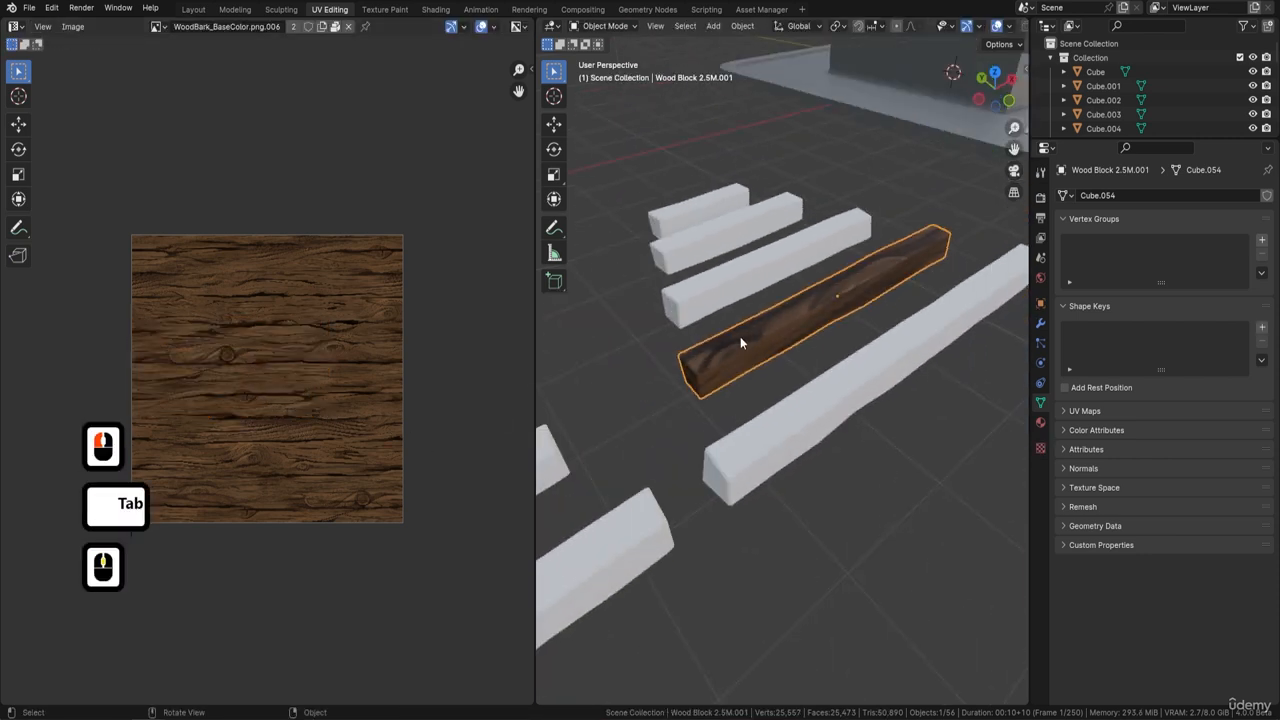
# - Try scaling the block's UV islands up again for a finer wood grain and inspect the beam from several sides
pyautogui.press('Tab')
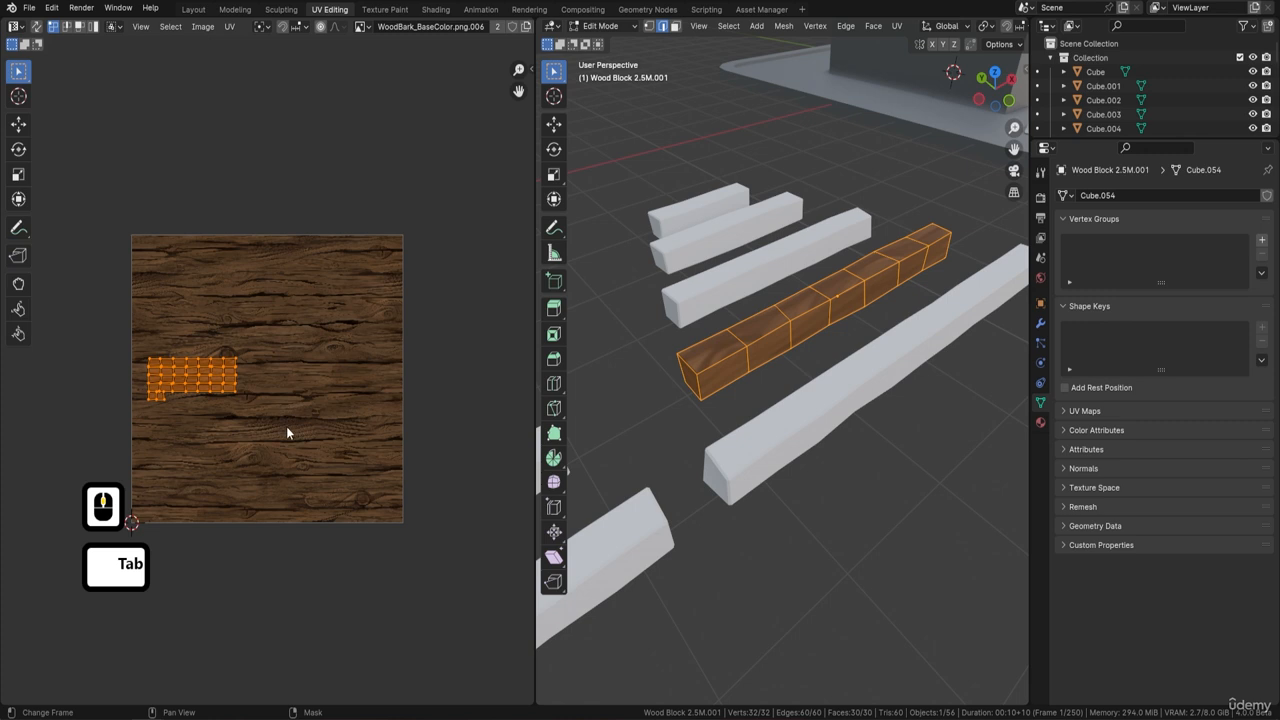
pyautogui.press('s')
pyautogui.click(250, 587)
pyautogui.press('Tab')
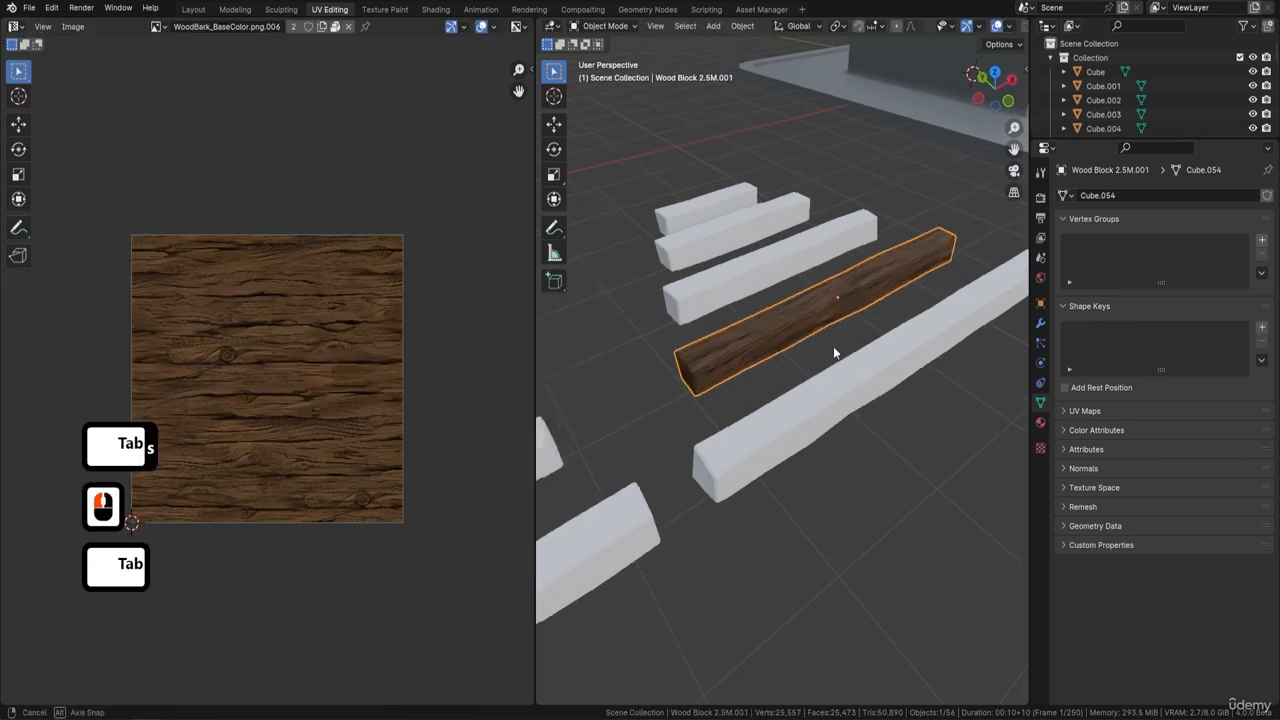
pyautogui.scroll(4, 833, 346)
pyautogui.moveTo(833, 346); pyautogui.dragTo(814, 313, button='middle')
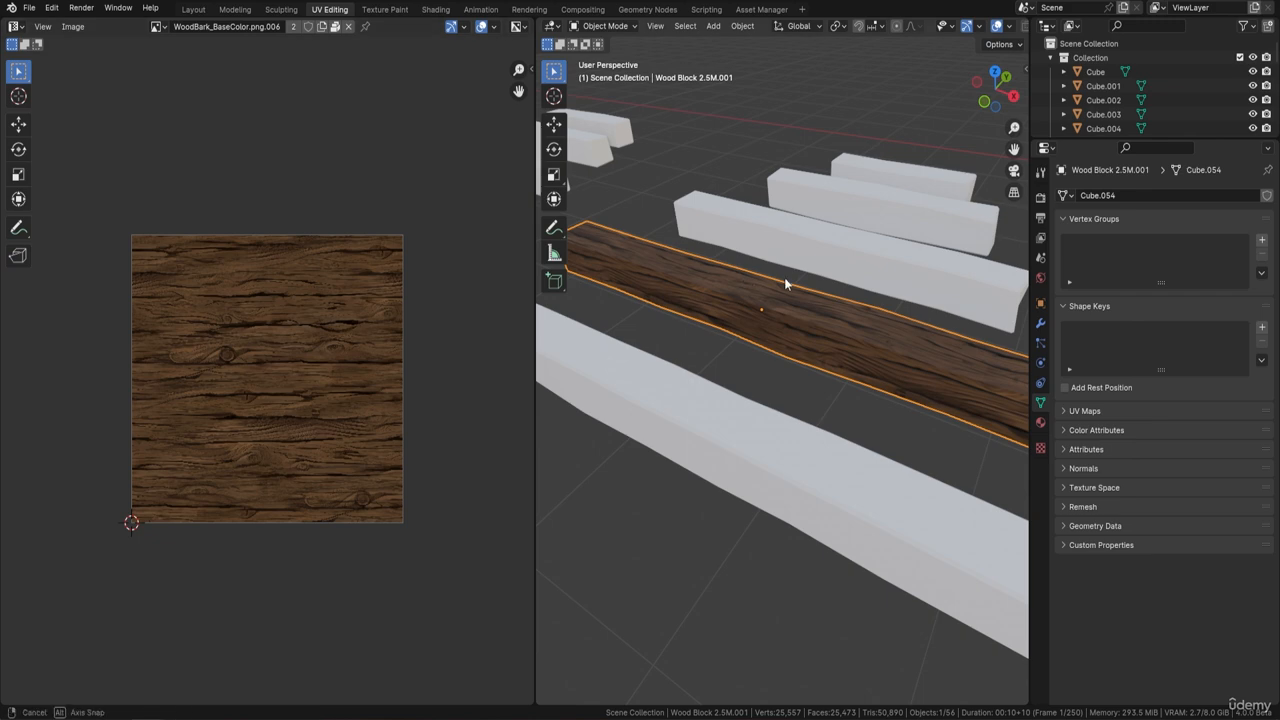
pyautogui.moveTo(785, 280); pyautogui.dragTo(776, 285, button='middle')
# - Undo the last UV scaling and unwrap Wood Block 2.5M.001 again with Smart UV Project
pyautogui.press('ctrl')
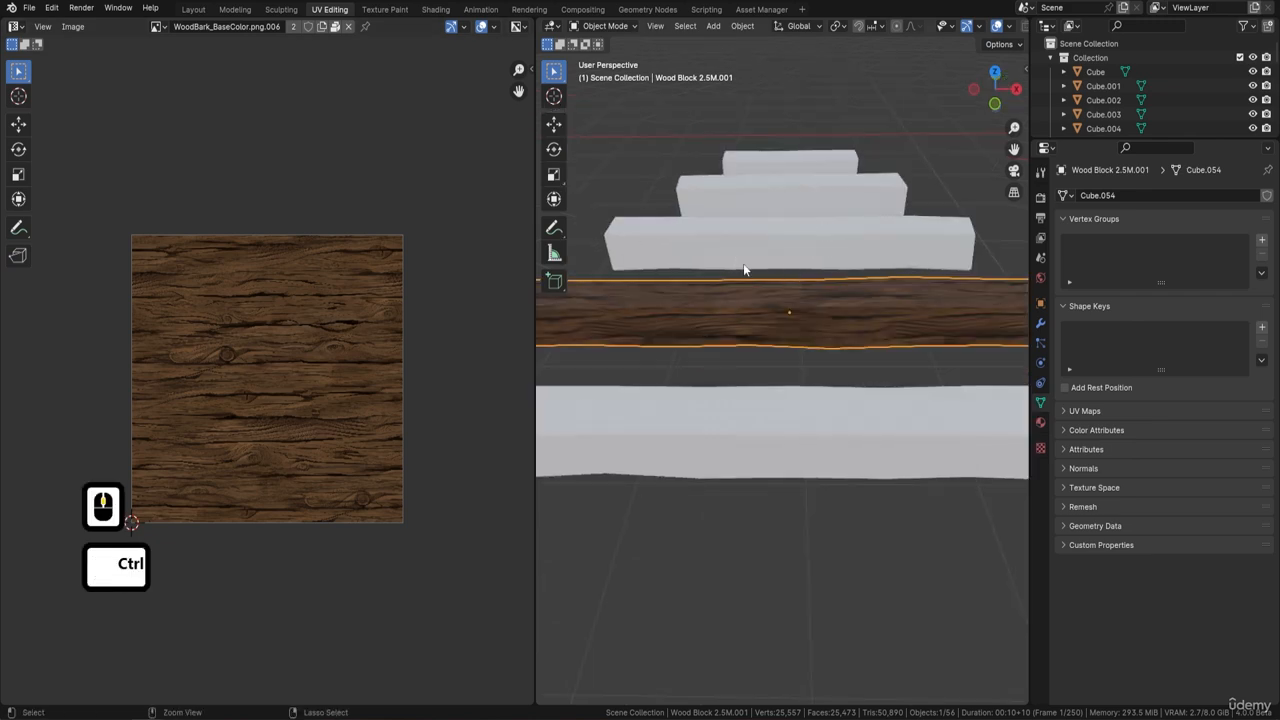
pyautogui.hotkey('ctrl', 'z')
pyautogui.hotkey('ctrl', 'z')
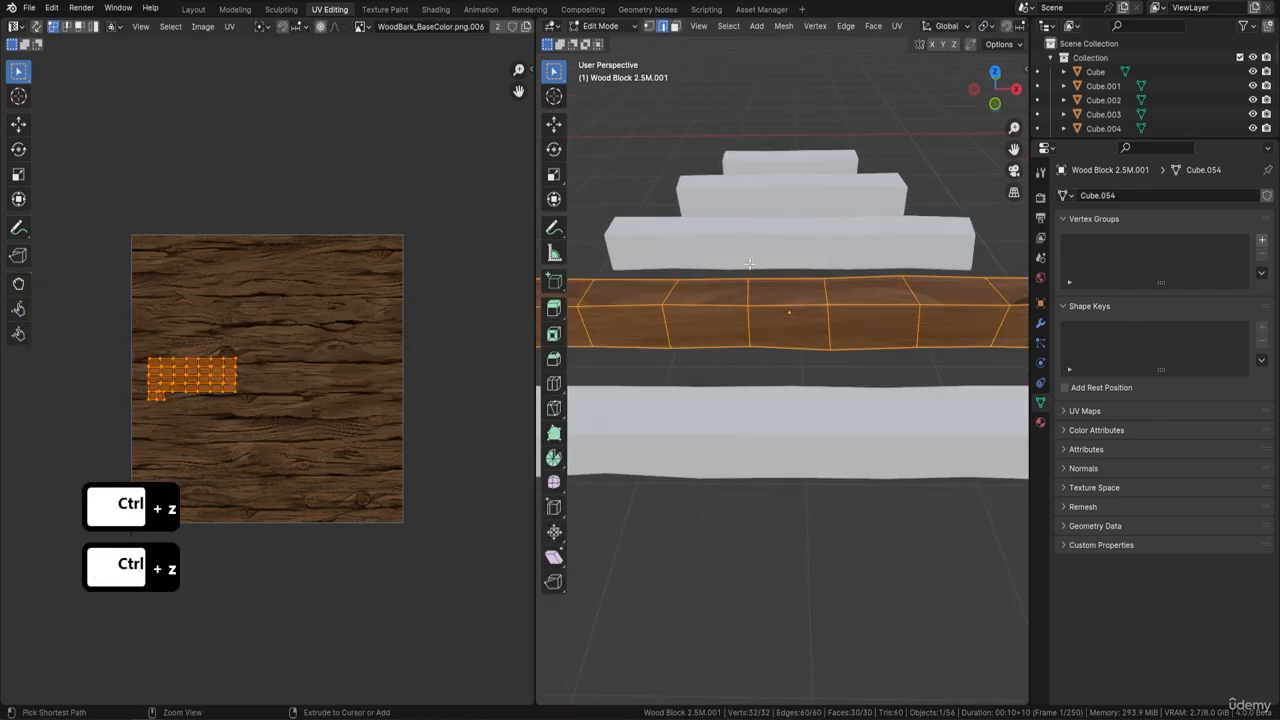
pyautogui.press('u')
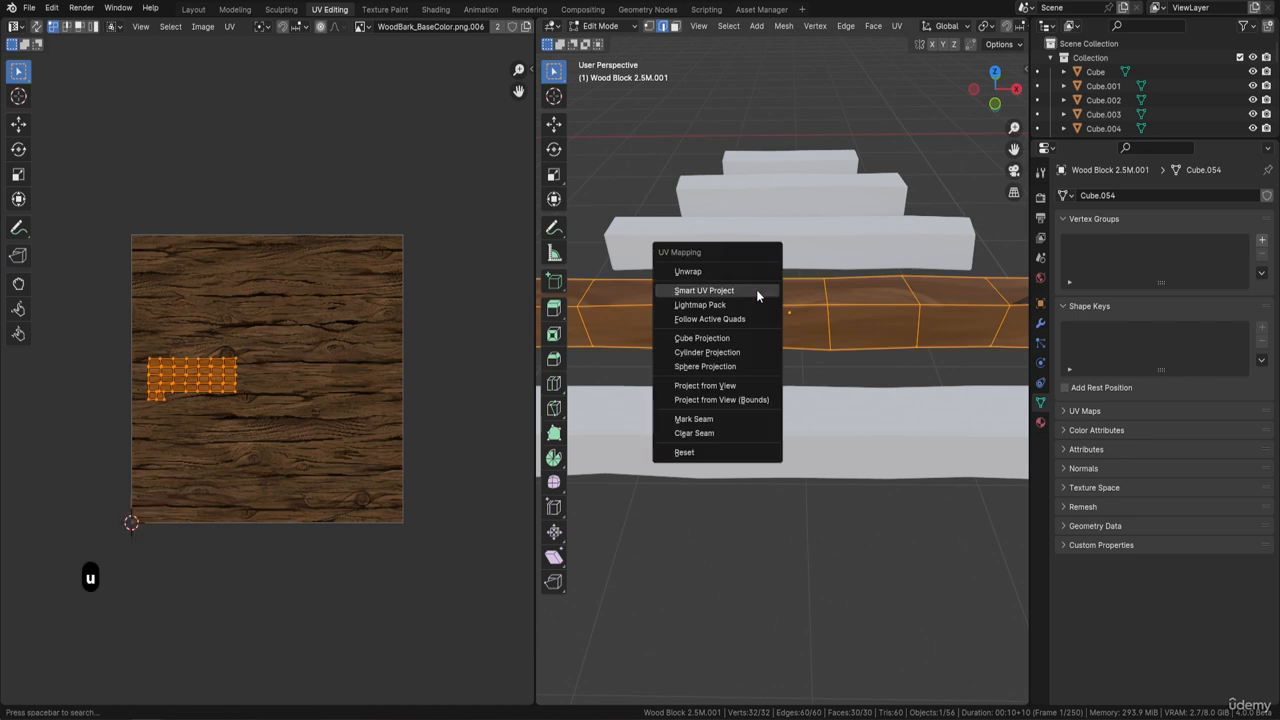
pyautogui.click(757, 289)
pyautogui.click(771, 421)
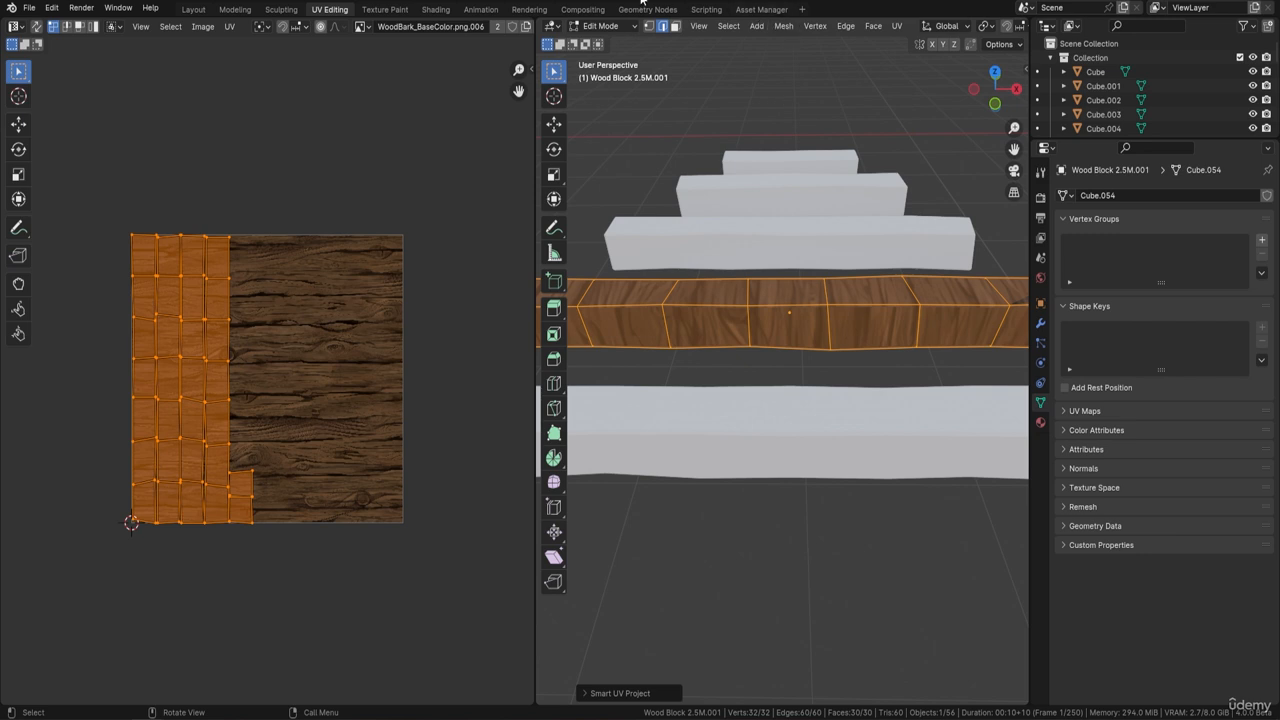
# - Switch to the Shading workspace and frame the textured Wood Block 2.5M.001 in the 3D viewport
pyautogui.click(438, 10)
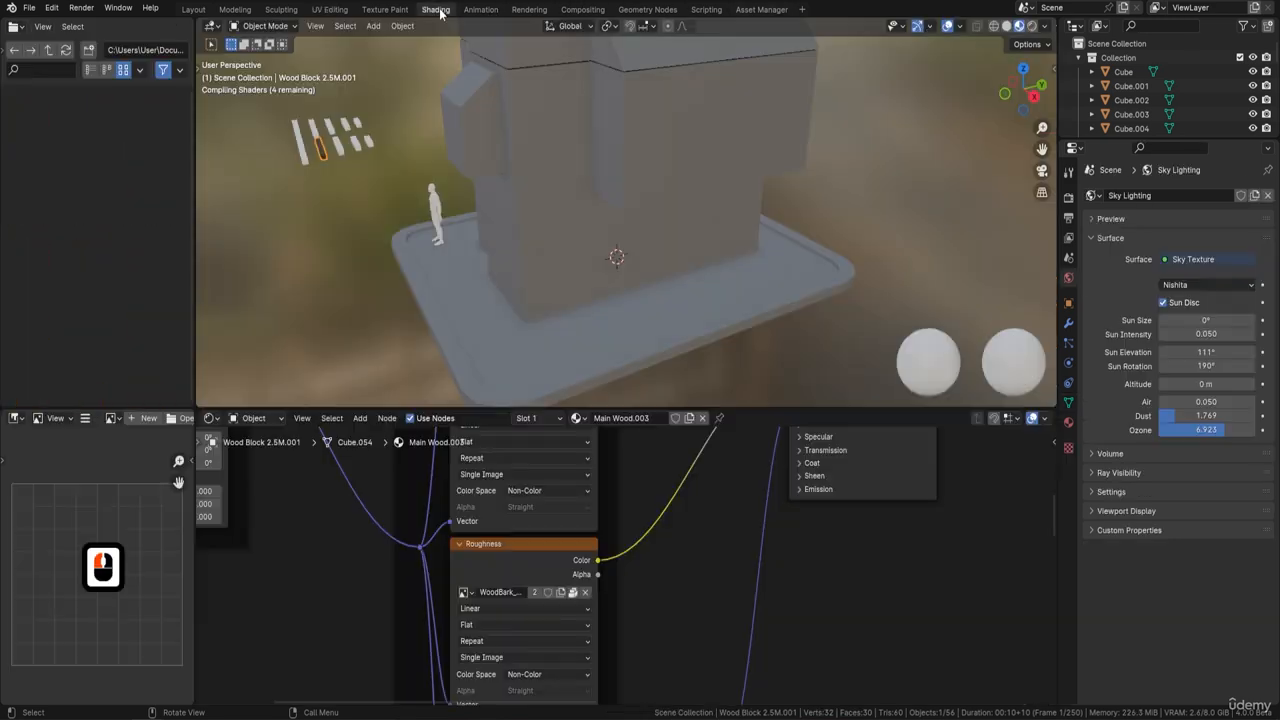
pyautogui.scroll(-6, 503, 606)
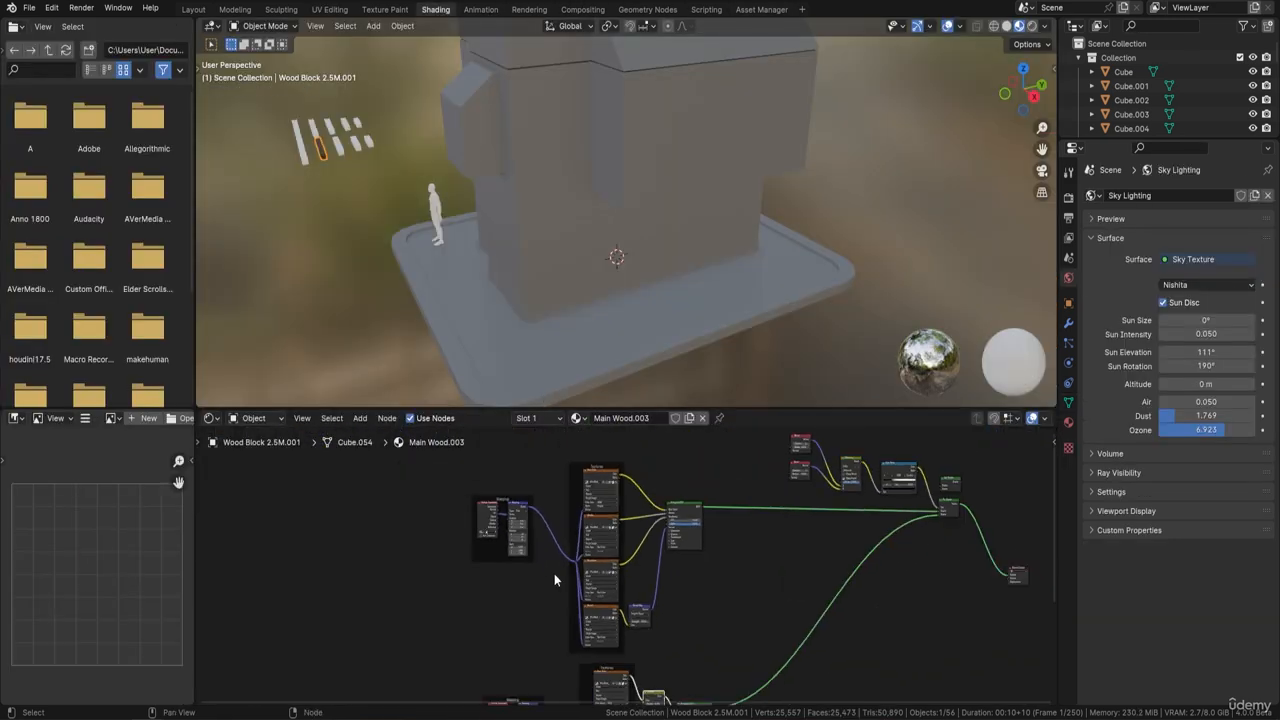
pyautogui.moveTo(430, 215); pyautogui.dragTo(545, 238, button='middle')
pyautogui.scroll(3, 588, 206)
pyautogui.keyDown('shift'); pyautogui.moveTo(490, 262); pyautogui.dragTo(594, 205, button='middle'); pyautogui.keyUp('shift')
pyautogui.scroll(3, 588, 250)
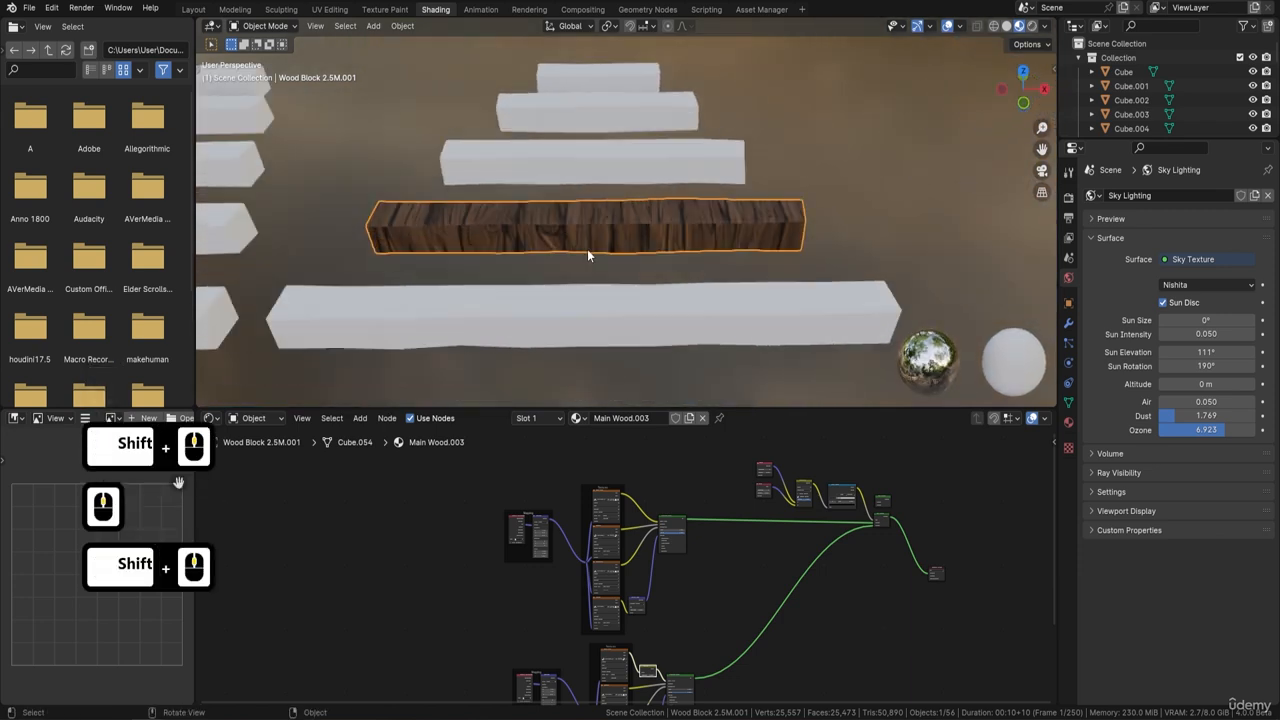
pyautogui.moveTo(588, 251); pyautogui.dragTo(601, 249, button='middle')
# - Enlarge the shader editor and frame the upper Mapping and Textures node groups of the Main Wood.003 material
pyautogui.moveTo(723, 561); pyautogui.dragTo(666, 516, button='middle')
pyautogui.scroll(2, 665, 514)
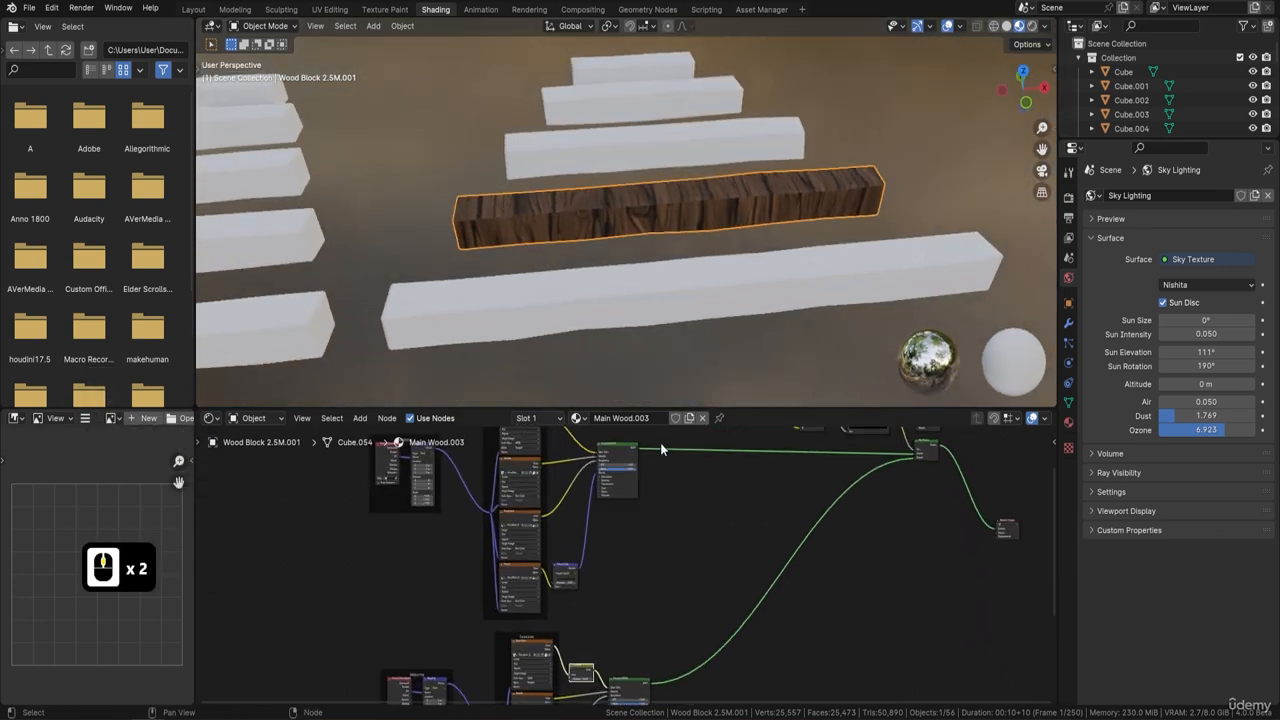
pyautogui.moveTo(660, 444); pyautogui.dragTo(658, 514, button='middle')
pyautogui.scroll(2, 633, 546)
pyautogui.scroll(-4, 620, 553)
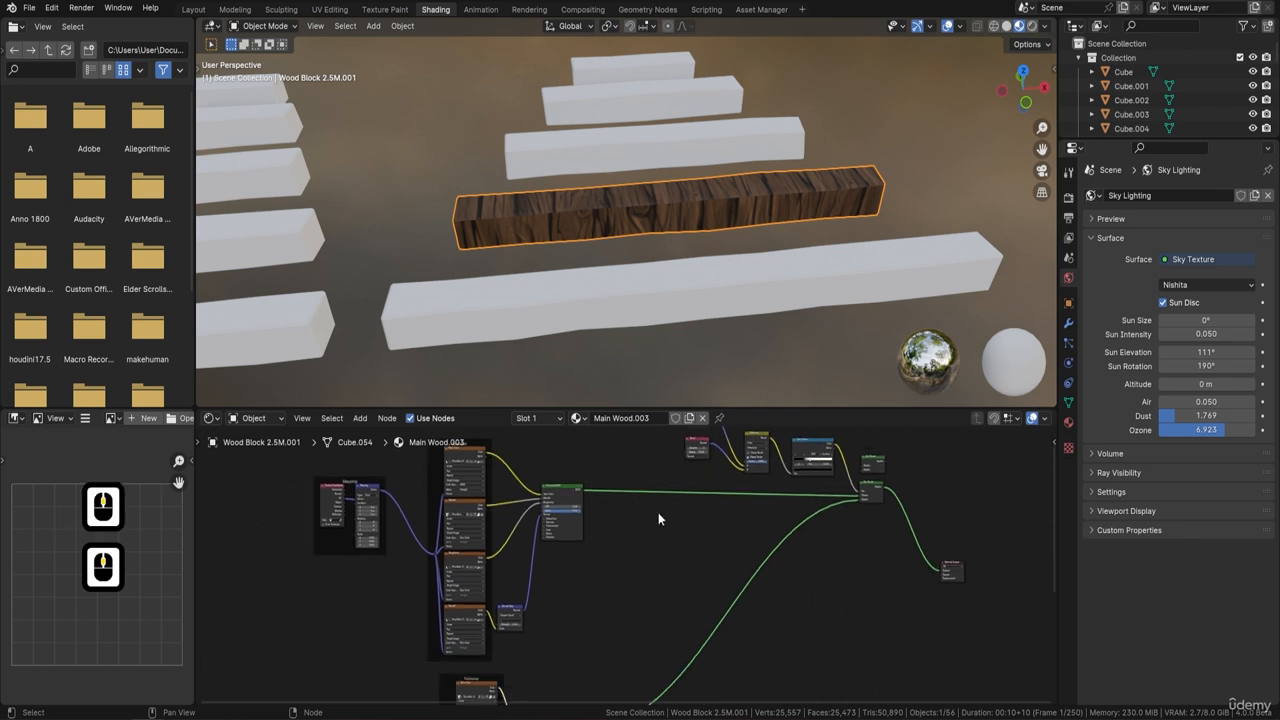
pyautogui.scroll(-3, 618, 592)
pyautogui.moveTo(618, 594); pyautogui.dragTo(628, 538, button='middle')
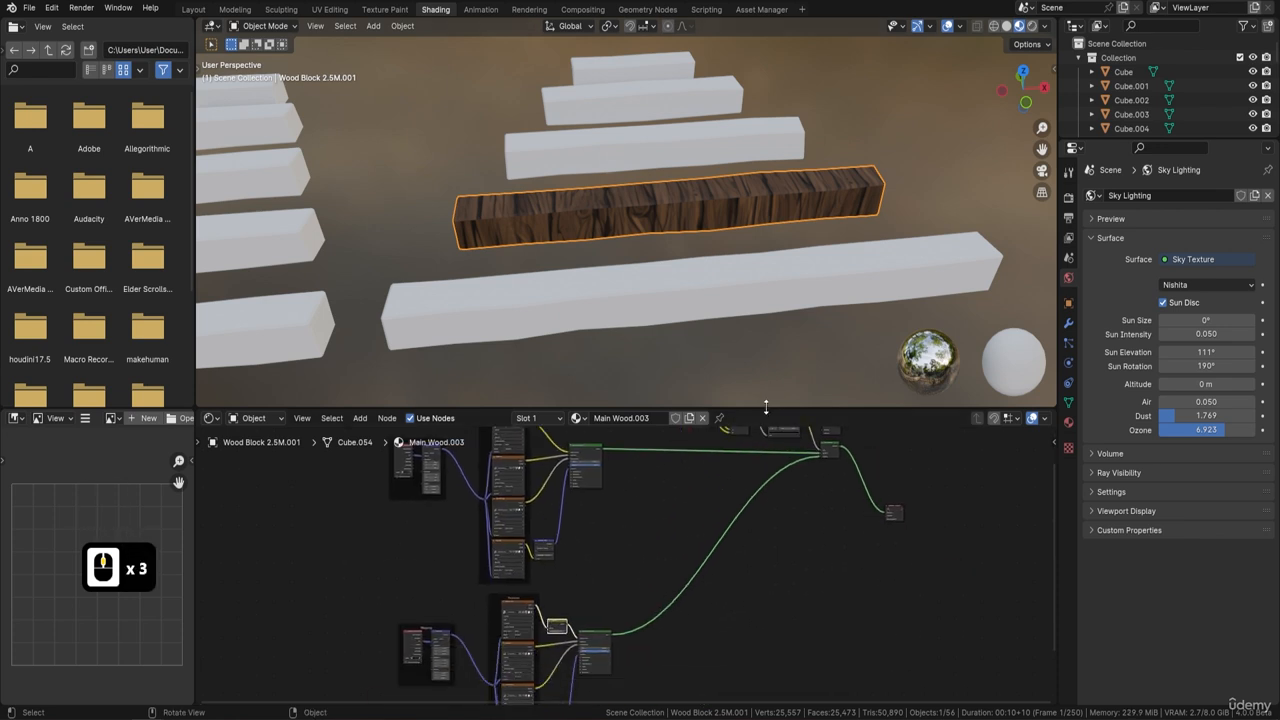
pyautogui.moveTo(766, 407); pyautogui.dragTo(780, 213)
pyautogui.scroll(6, 571, 379)
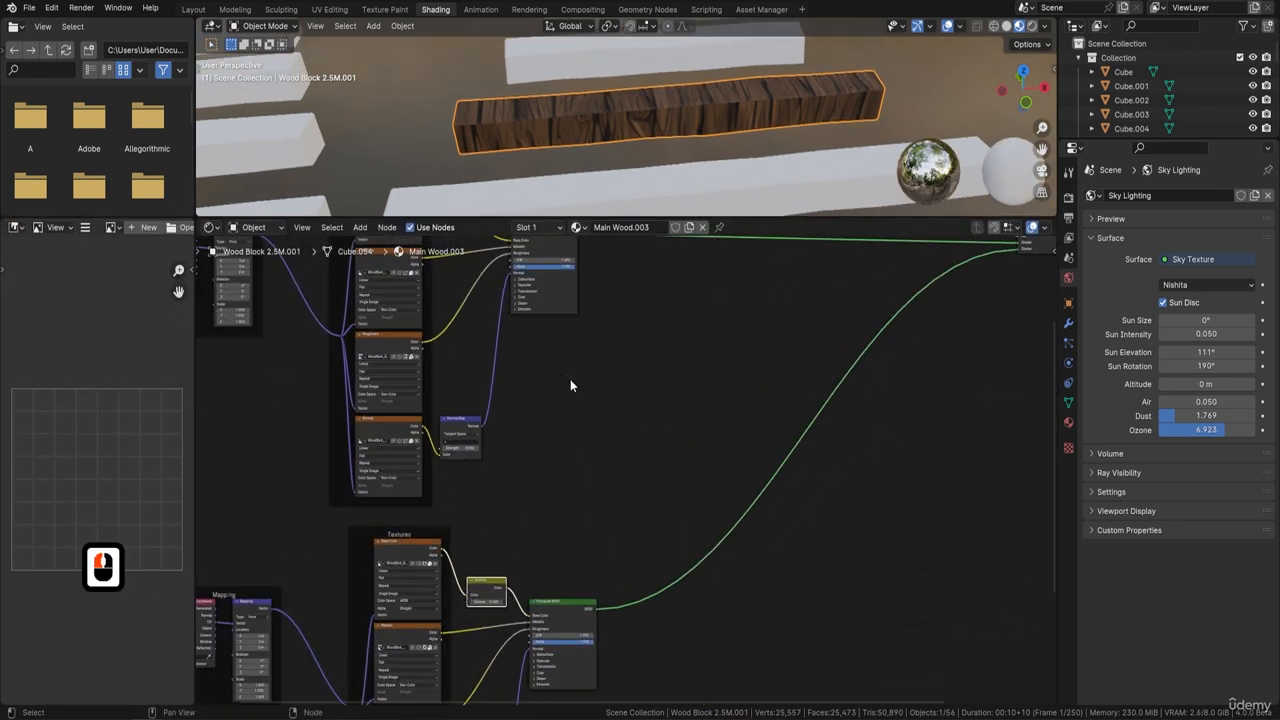
pyautogui.moveTo(538, 368); pyautogui.dragTo(698, 511, button='middle')
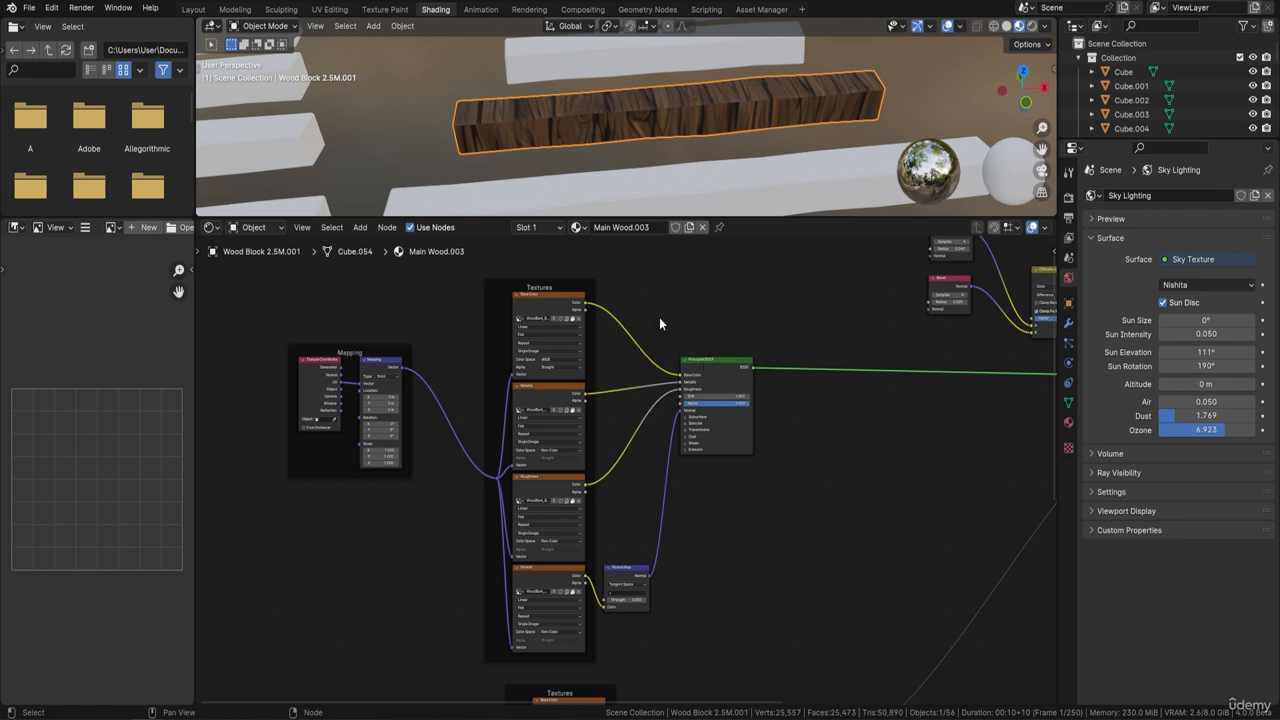
# - Examine how Main Wood.003's texture maps feed the Principled BSDF nodes and how both shader branches reach the Mix Shader
pyautogui.scroll(-1, 650, 320)
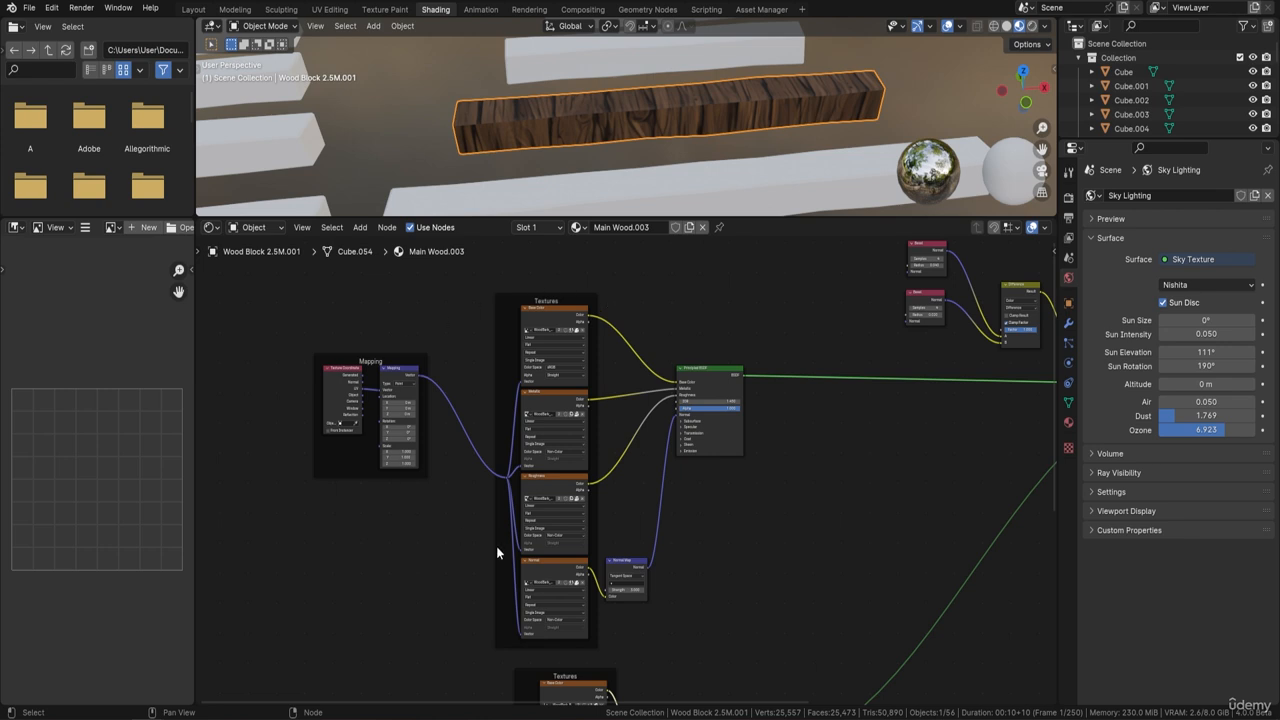
pyautogui.scroll(2, 641, 546)
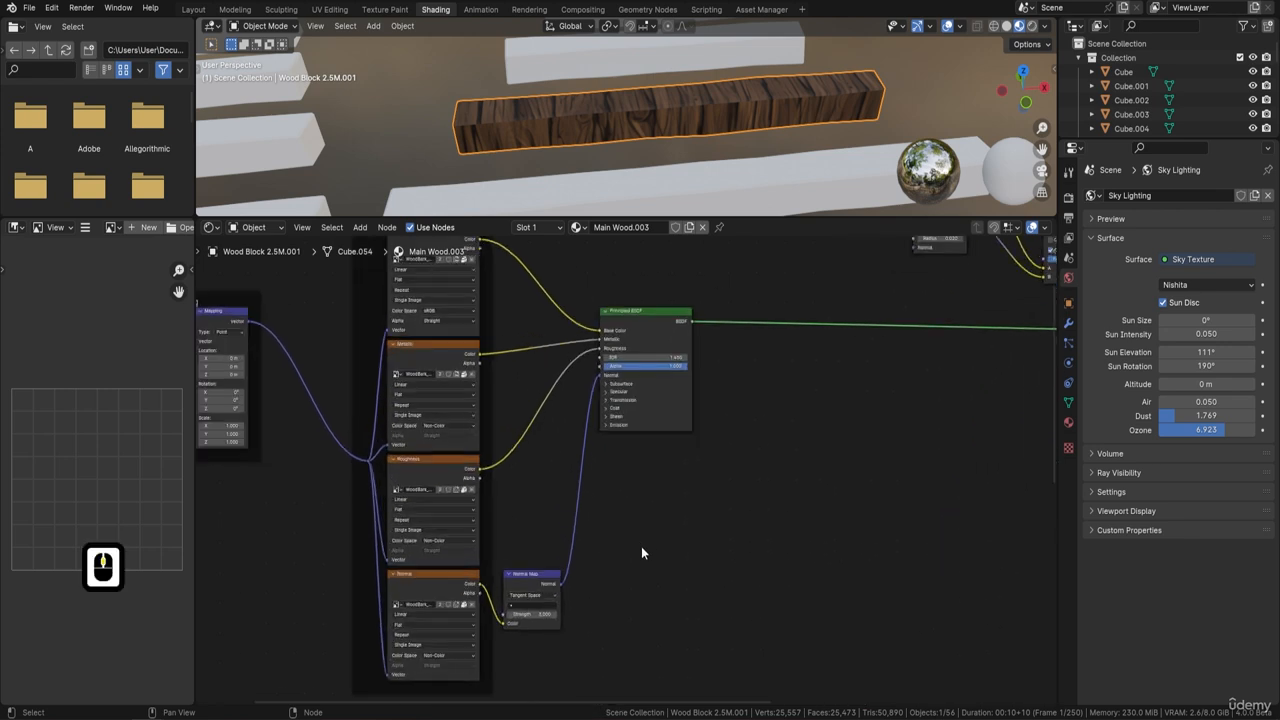
pyautogui.scroll(-2, 557, 323)
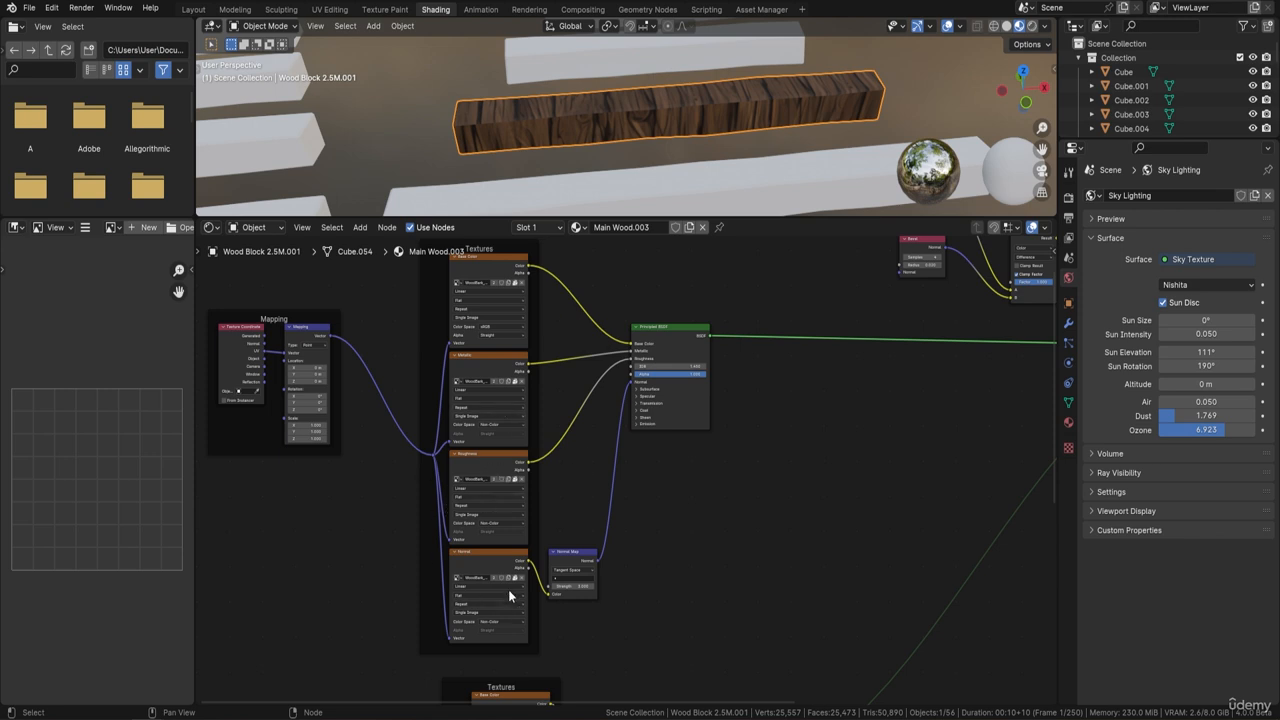
pyautogui.scroll(2, 611, 577)
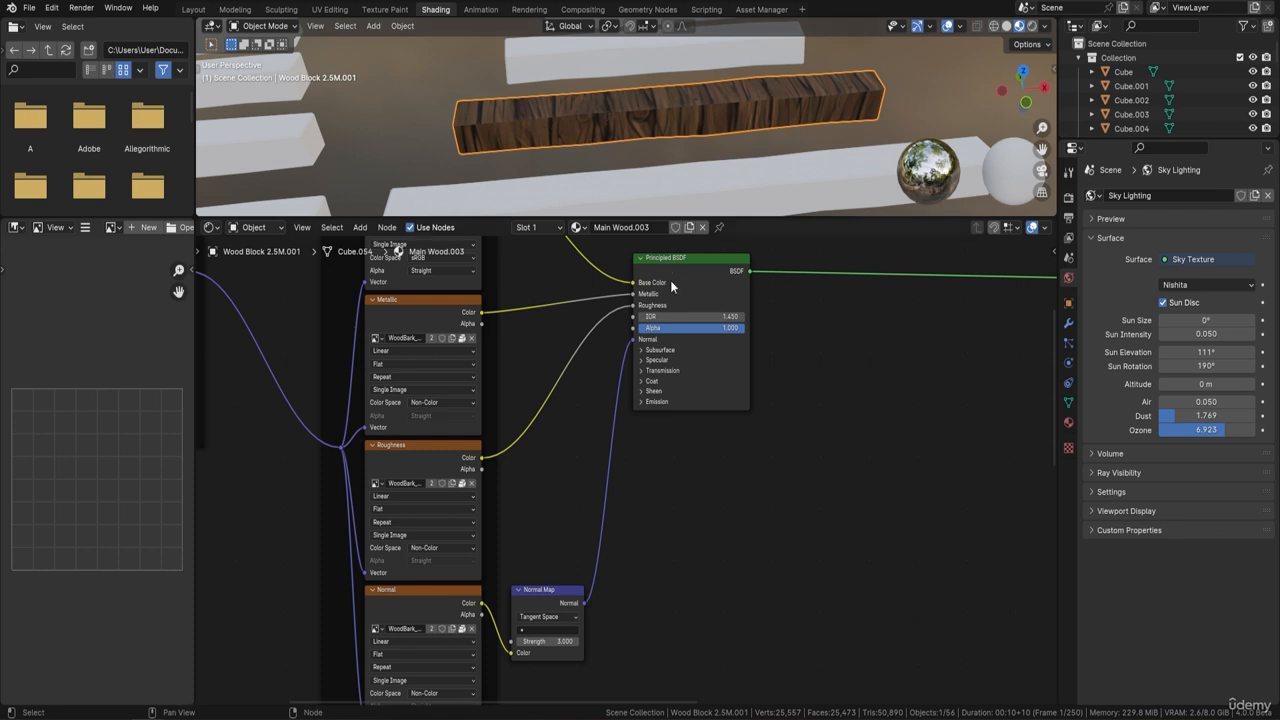
pyautogui.scroll(-1, 777, 350)
pyautogui.scroll(-4, 777, 343)
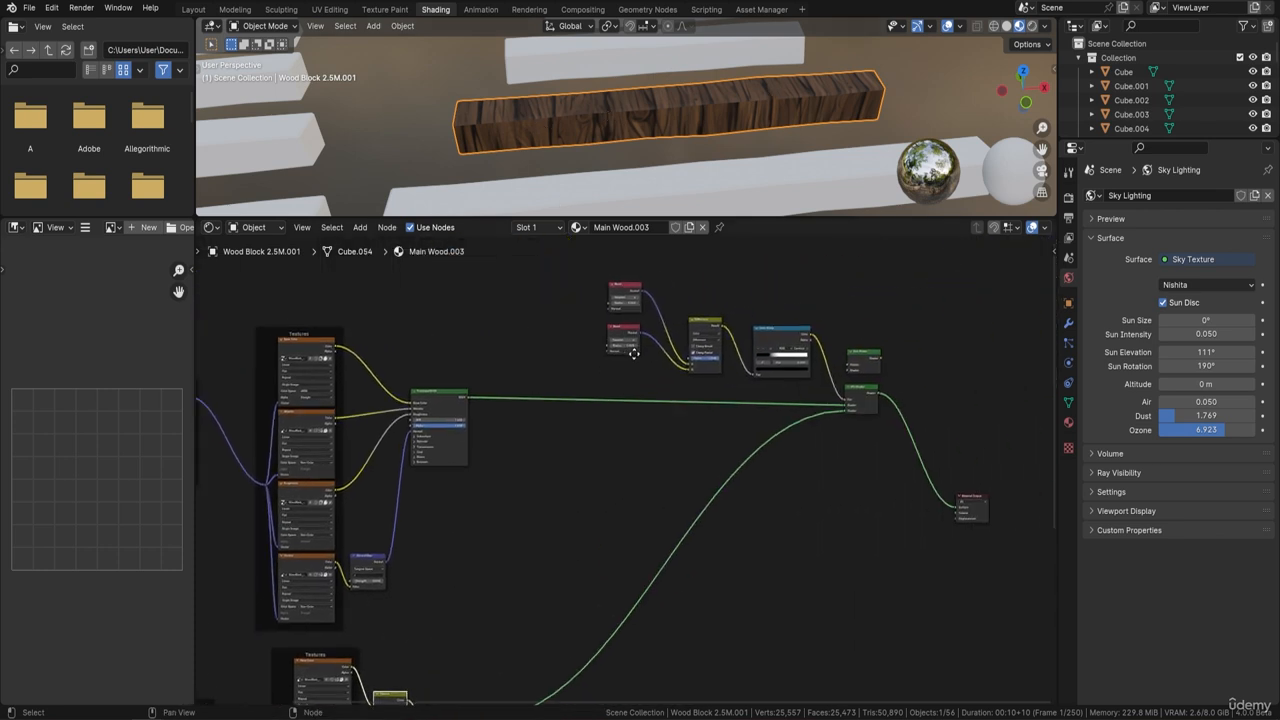
pyautogui.moveTo(757, 430); pyautogui.dragTo(753, 426, button='middle')
pyautogui.moveTo(411, 608); pyautogui.dragTo(424, 446, button='middle')
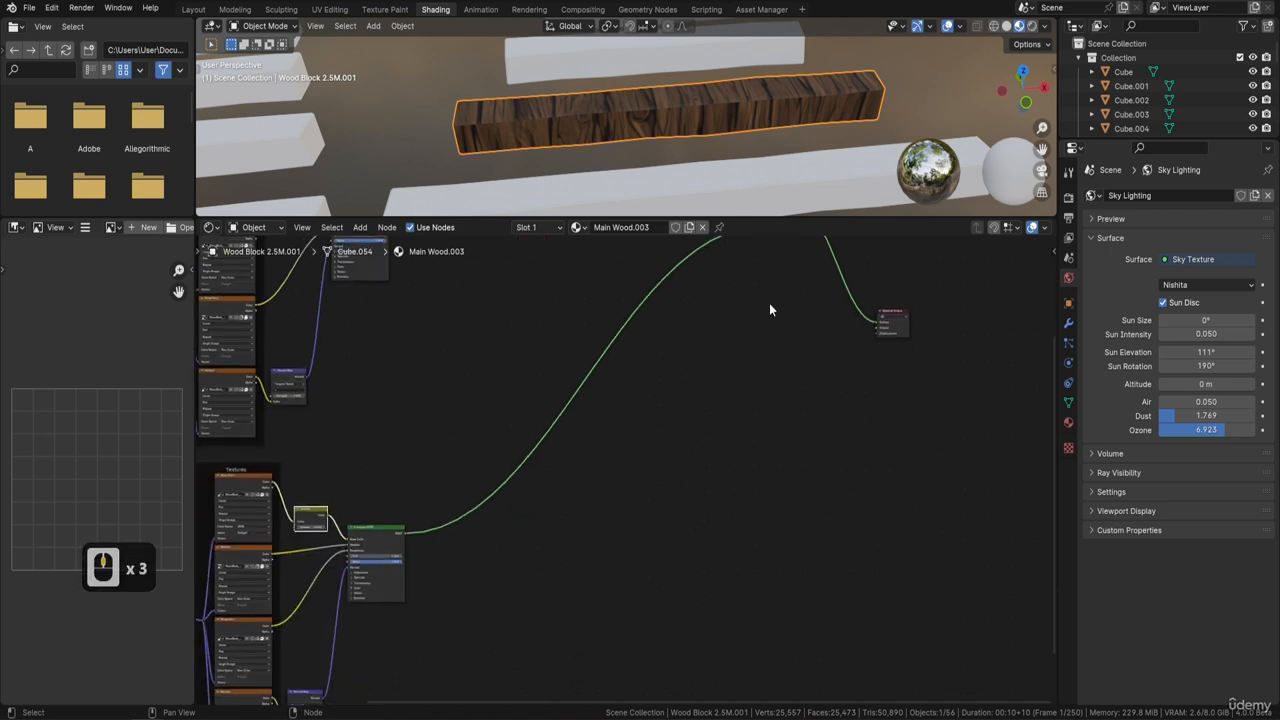
pyautogui.moveTo(769, 303); pyautogui.dragTo(781, 476, button='middle')
# - Examine the block's edges alongside the Bevel, Difference and Color Ramp nodes that drive the Mix Shader factor
pyautogui.scroll(5, 645, 108)
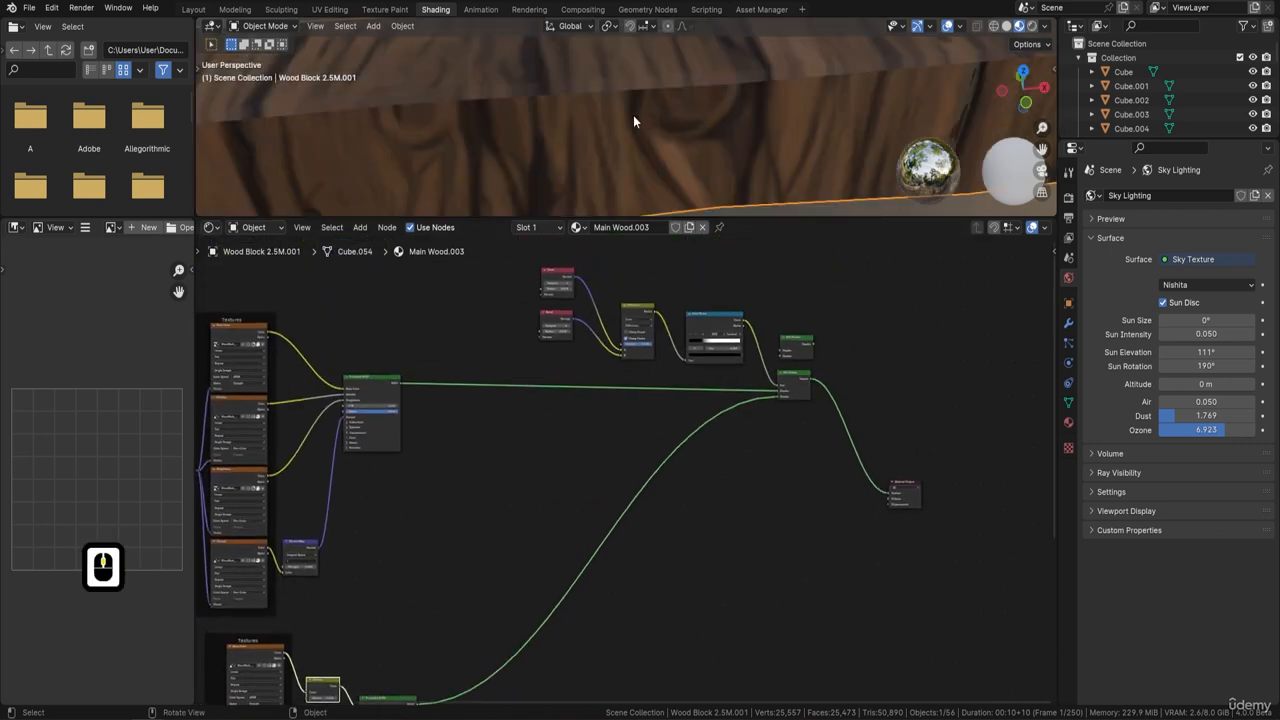
pyautogui.moveTo(633, 121); pyautogui.dragTo(826, 118, button='middle')
pyautogui.scroll(-5, 650, 126)
pyautogui.keyDown('shift'); pyautogui.moveTo(826, 118); pyautogui.dragTo(595, 115, button='middle'); pyautogui.keyUp('shift')
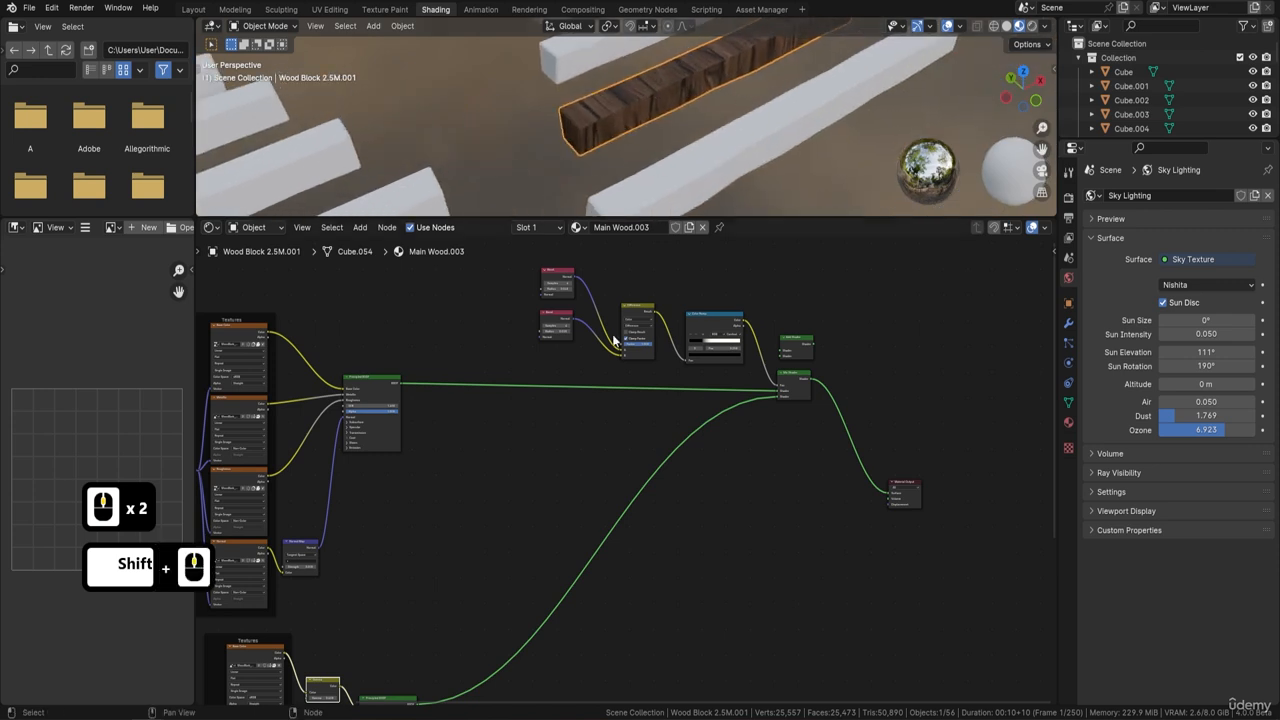
pyautogui.scroll(4, 542, 363)
pyautogui.keyDown('shift'); pyautogui.scroll(3, 566, 331); pyautogui.keyUp('shift')
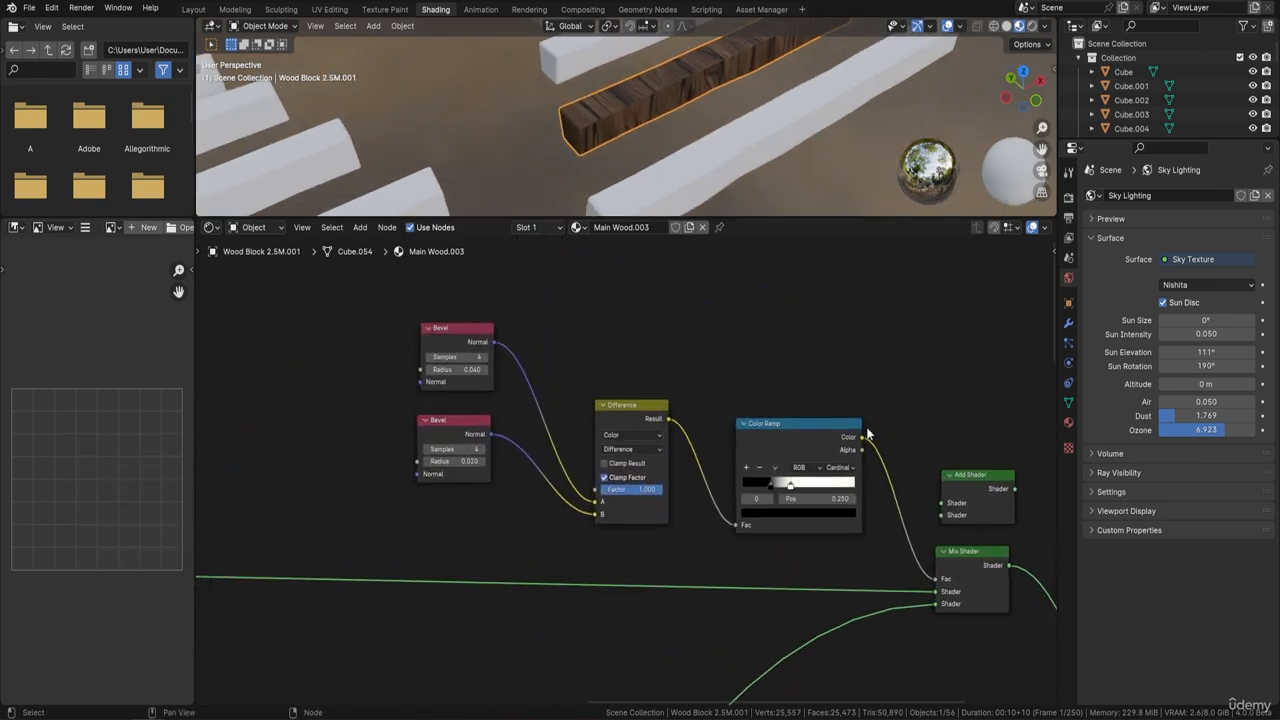
pyautogui.scroll(2, 667, 90)
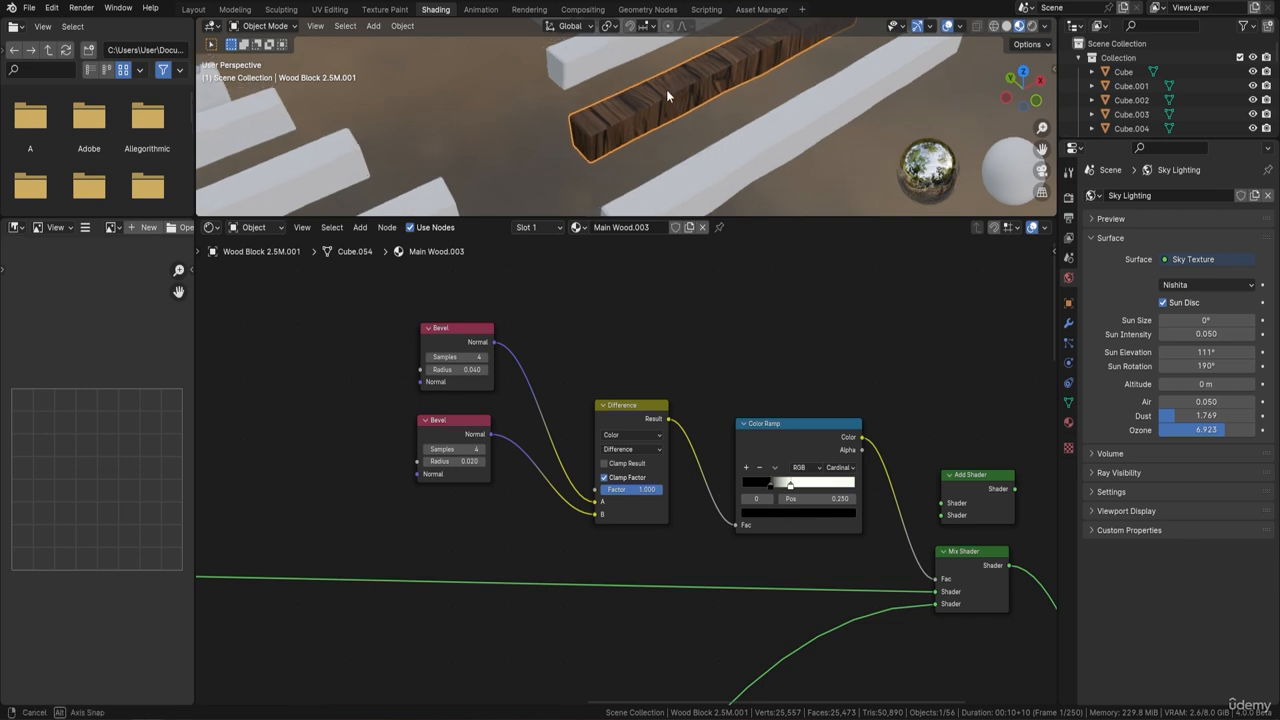
pyautogui.moveTo(667, 90); pyautogui.dragTo(714, 88, button='middle')
pyautogui.scroll(2, 830, 81)
pyautogui.keyDown('shift'); pyautogui.moveTo(830, 79); pyautogui.dragTo(699, 145, button='middle'); pyautogui.keyUp('shift')
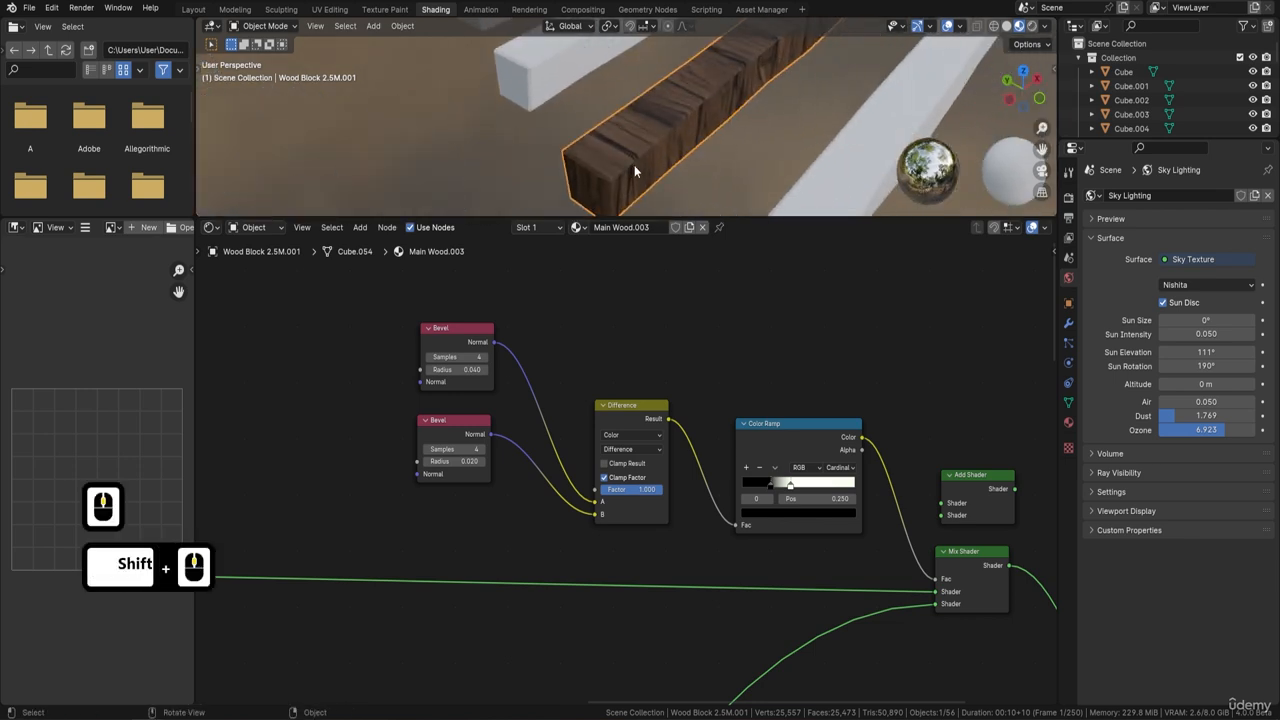
# - Save the file and display the wood block in Rendered viewport shading
pyautogui.click(30, 9)
pyautogui.click(57, 101)
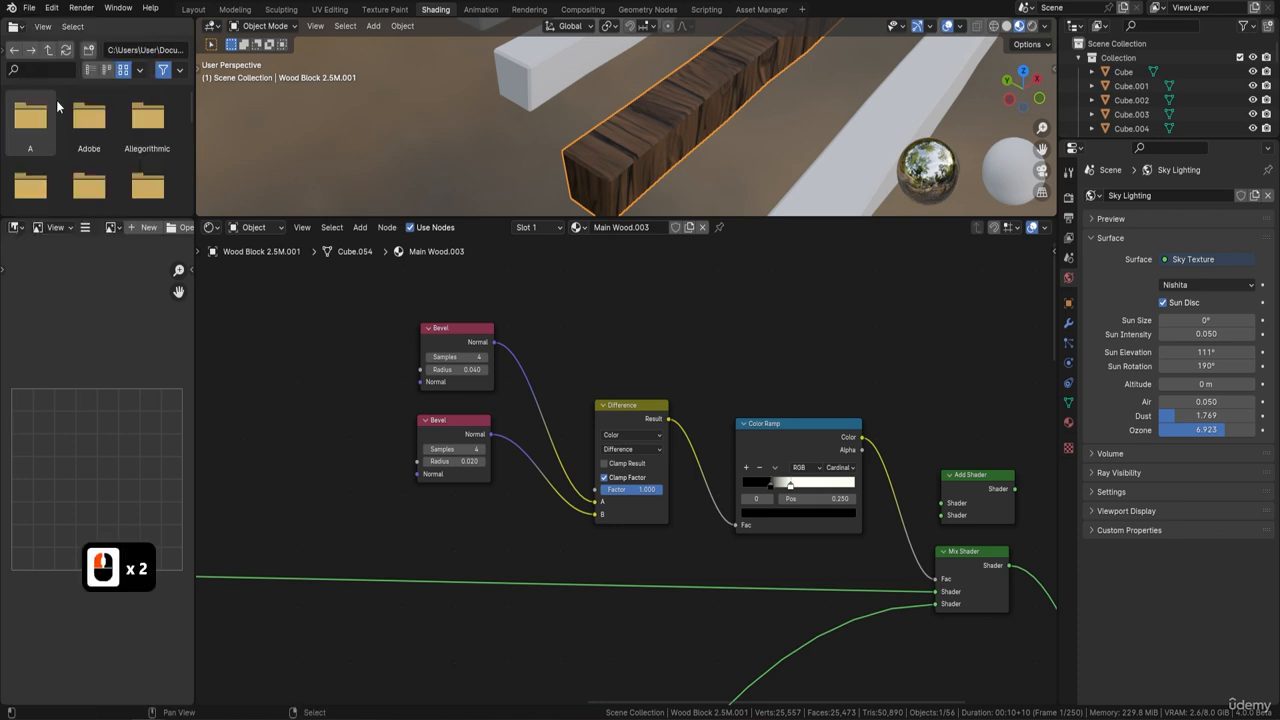
pyautogui.click(1034, 27)
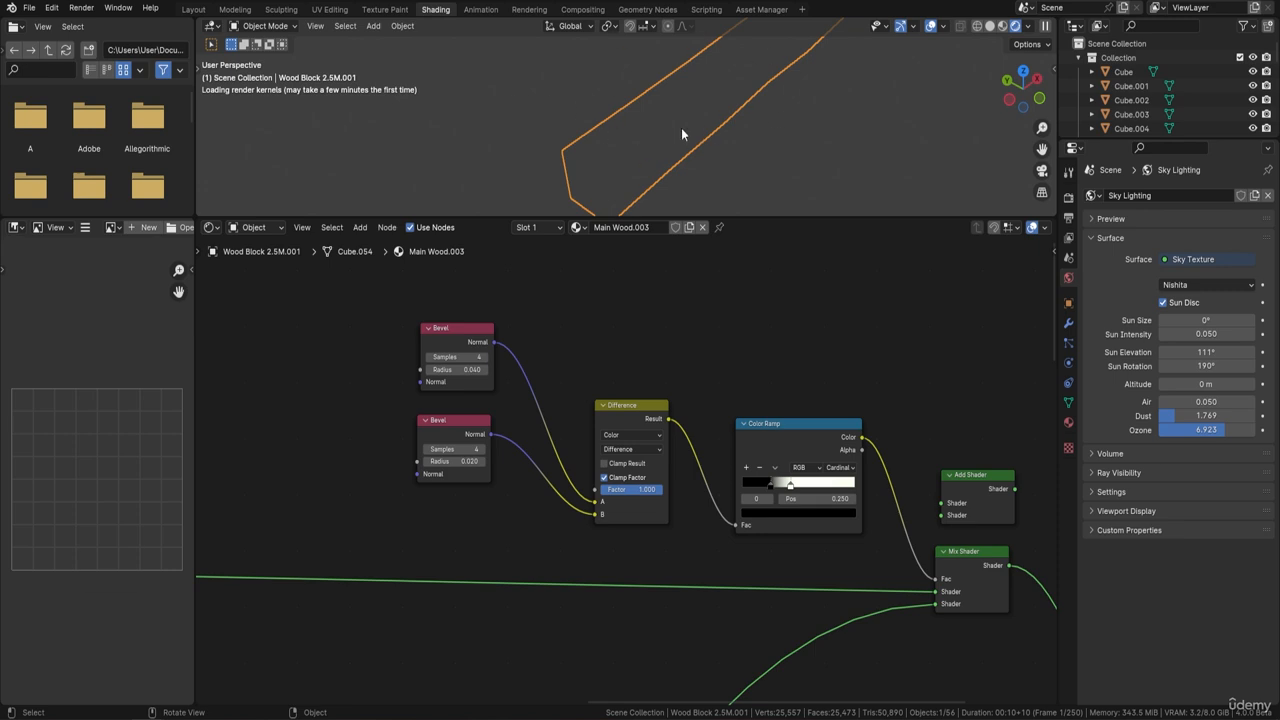
pyautogui.press('F9')
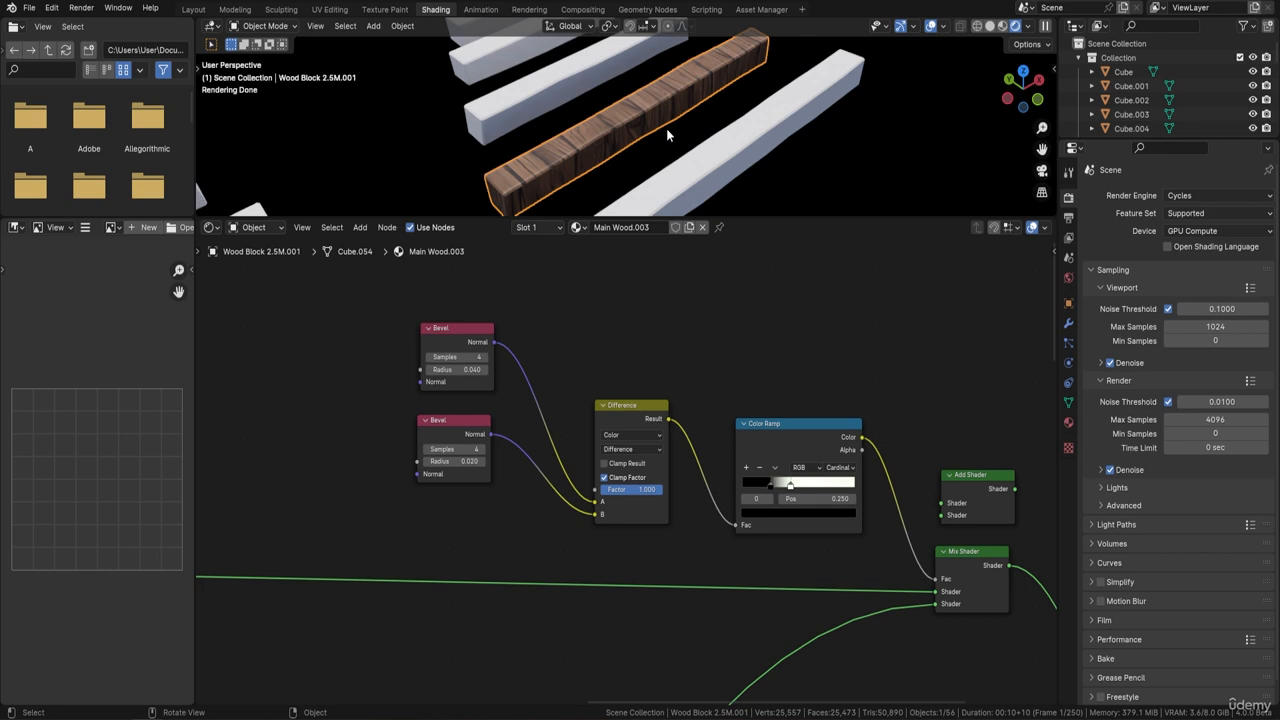
# - Try the Color Ramp's black stop at position 0.000, compare the wear on the wood block's edges, and undo the change
pyautogui.moveTo(660, 103)
pyautogui.mouseDown(button='middle')
pyautogui.moveTo(624, 118)
pyautogui.moveTo(650, 116)
pyautogui.mouseUp(button='middle')
pyautogui.scroll(4, 646, 117)
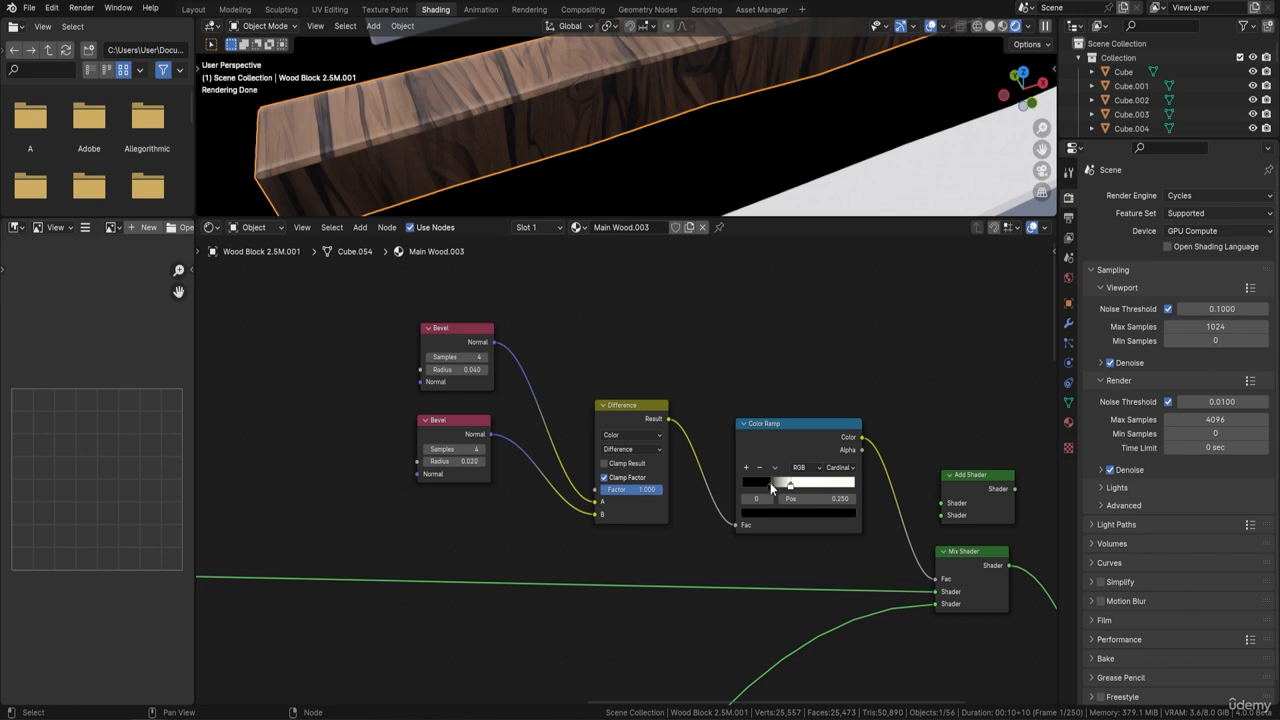
pyautogui.moveTo(770, 483); pyautogui.dragTo(742, 483)
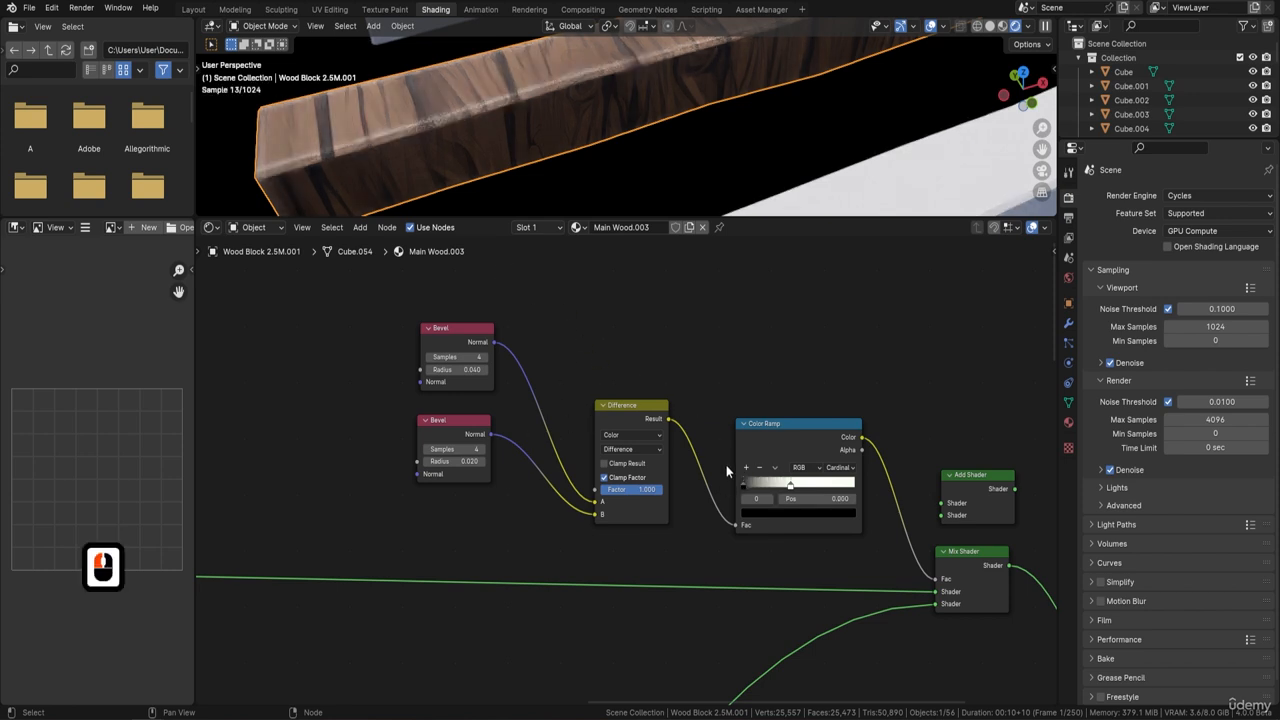
pyautogui.moveTo(522, 136)
pyautogui.mouseDown(button='middle')
pyautogui.moveTo(556, 164)
pyautogui.moveTo(674, 144)
pyautogui.moveTo(526, 158)
pyautogui.mouseUp(button='middle')
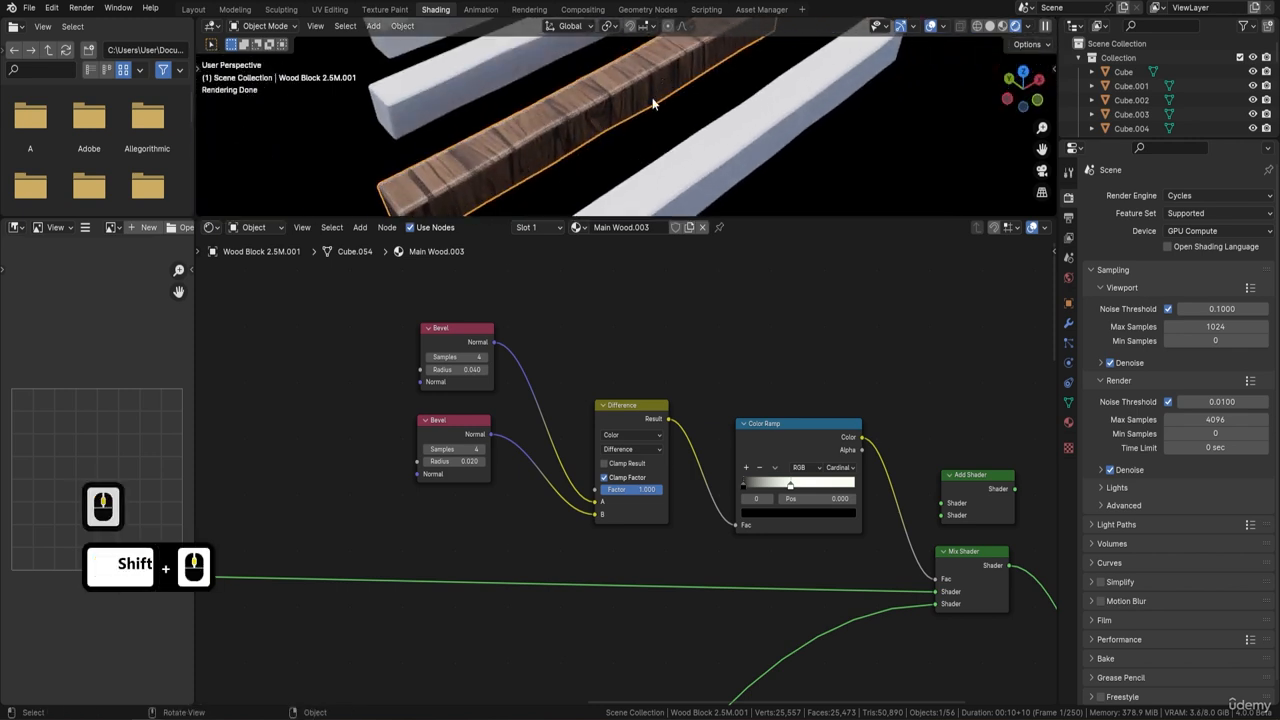
pyautogui.scroll(-2, 606, 152)
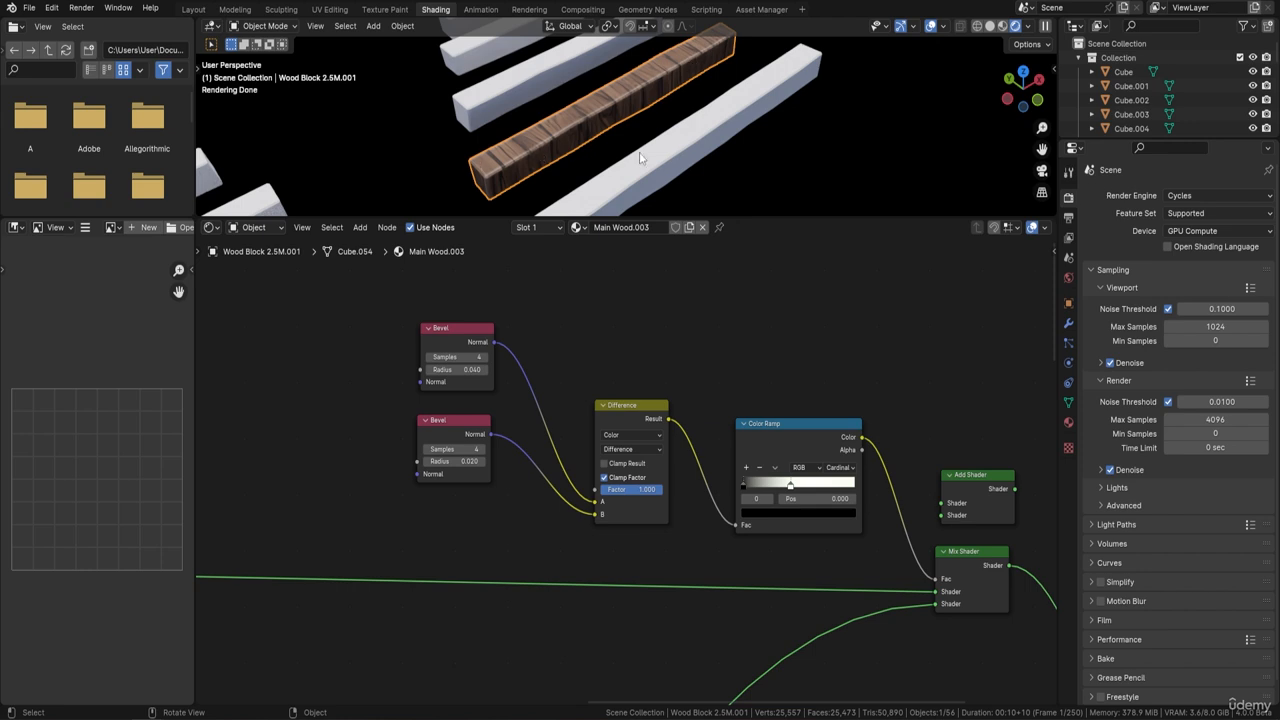
pyautogui.hotkey('ctrl', 'z')
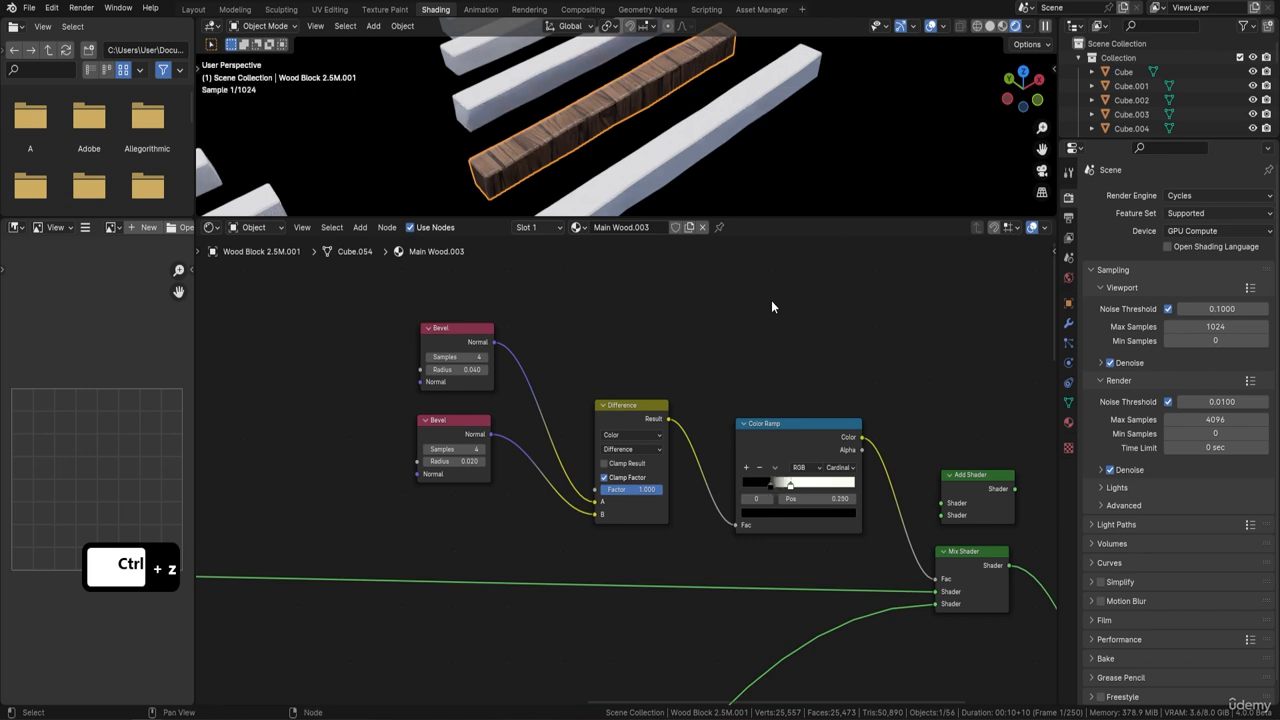
# - Inspect the near end of the wood block up close and bring both shader branches of Main Wood.003 into view
pyautogui.scroll(3, 603, 114)
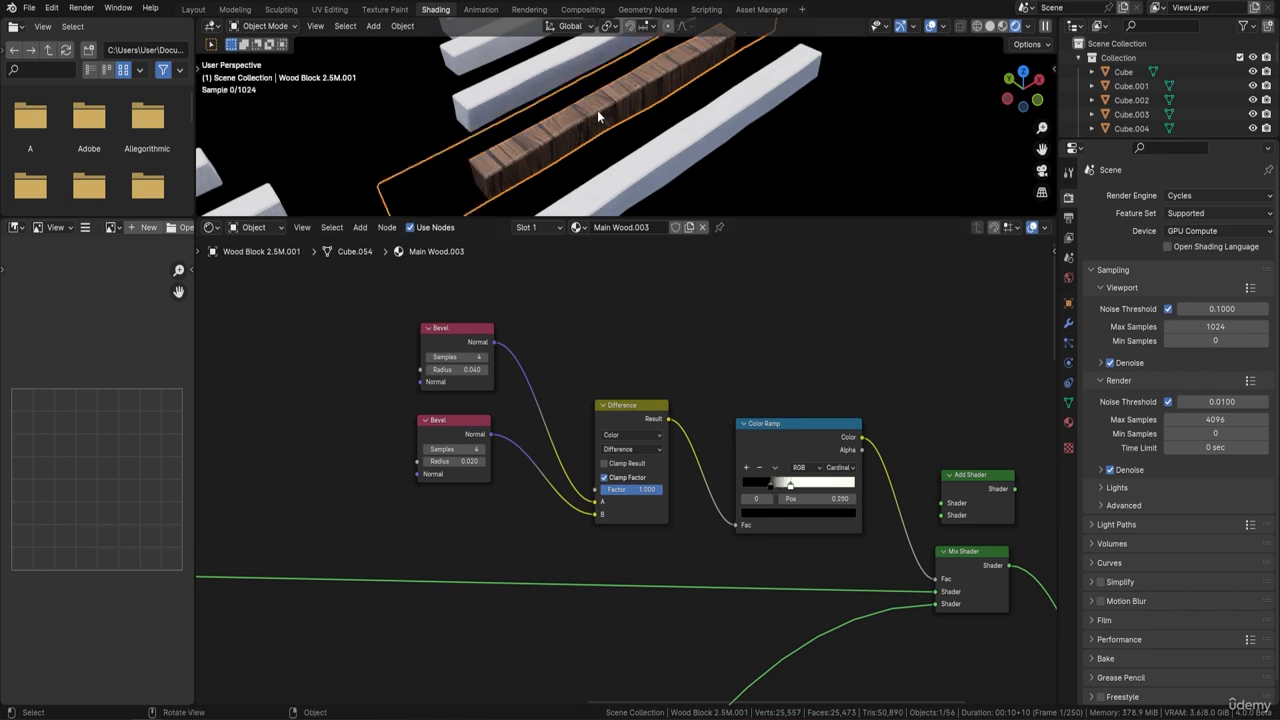
pyautogui.keyDown('shift'); pyautogui.moveTo(547, 158); pyautogui.dragTo(595, 138, button='middle'); pyautogui.keyUp('shift')
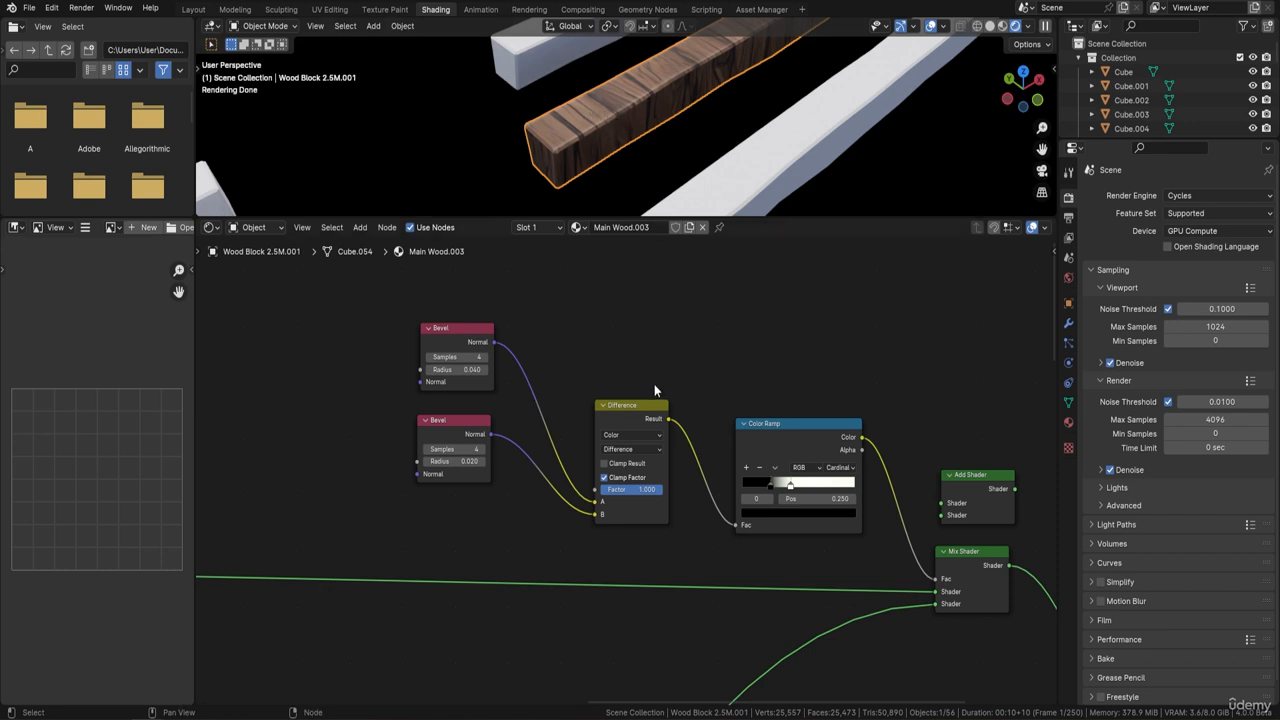
pyautogui.keyDown('ctrl'); pyautogui.moveTo(654, 388); pyautogui.dragTo(596, 498, button='middle'); pyautogui.keyUp('ctrl')
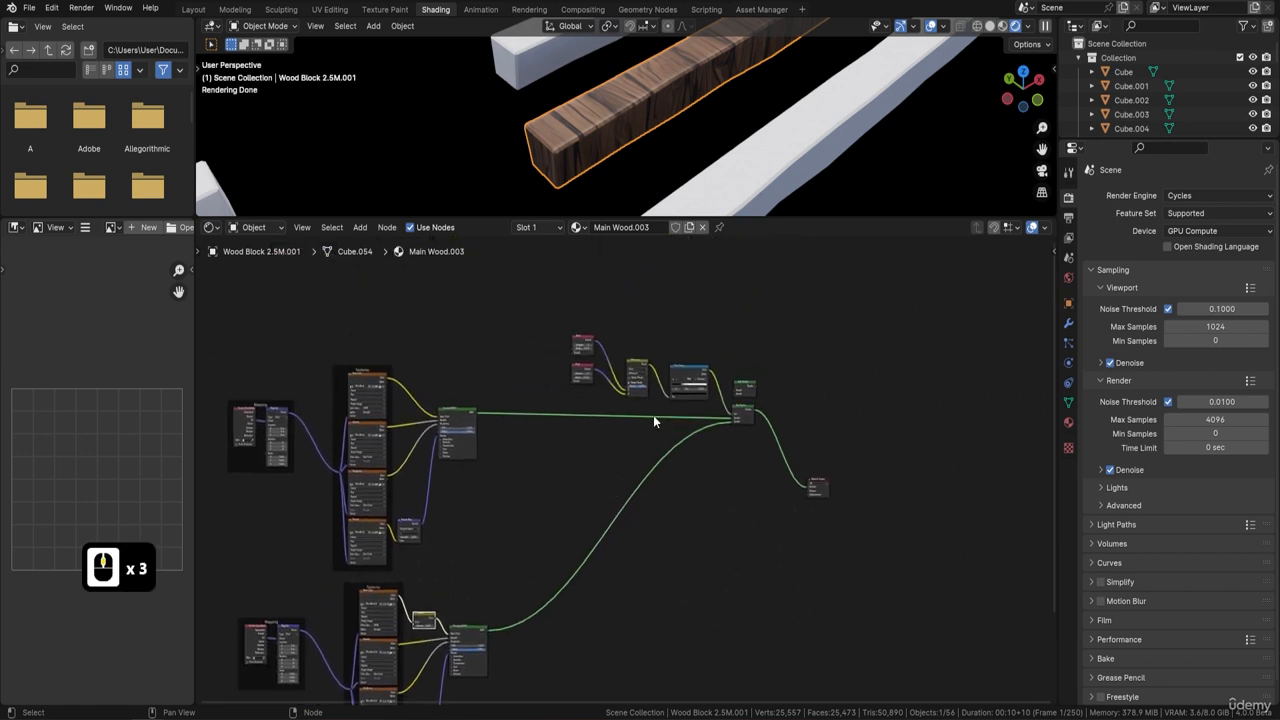